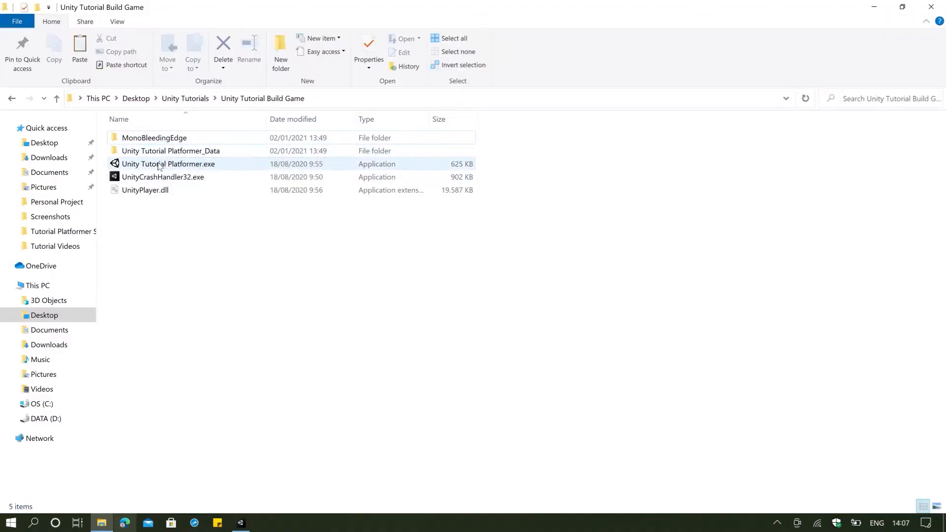
- Run the built Unity Tutorial Platformer.exe, examine its level selection screen's layout, and quit the game
double_click(159, 165)
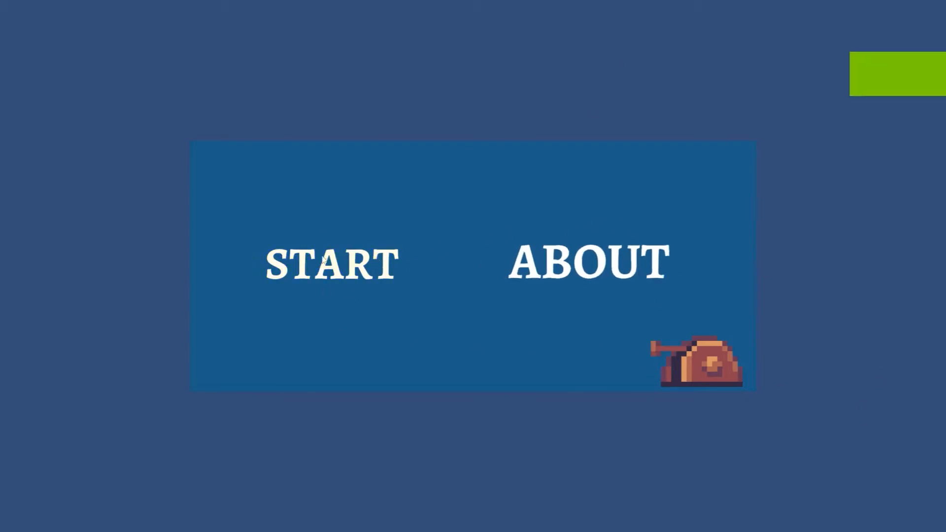
left_click(393, 262)
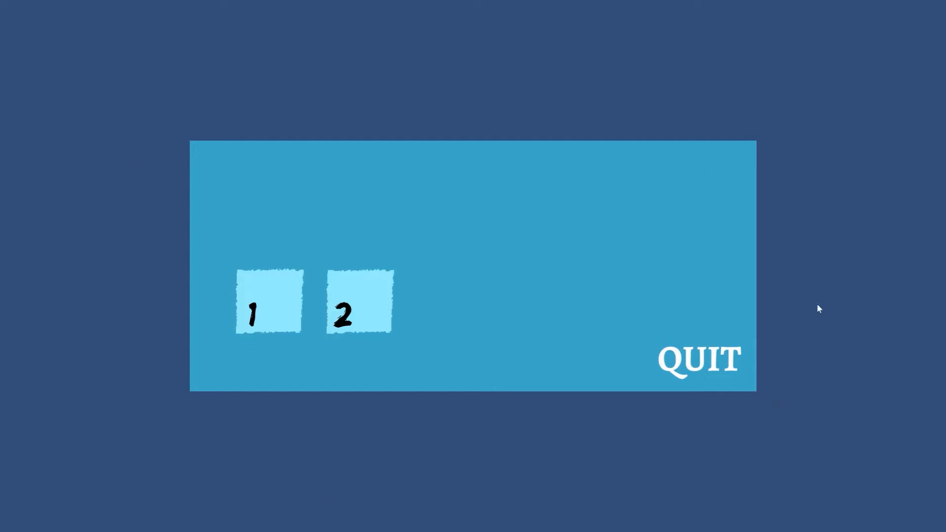
left_click(724, 355)
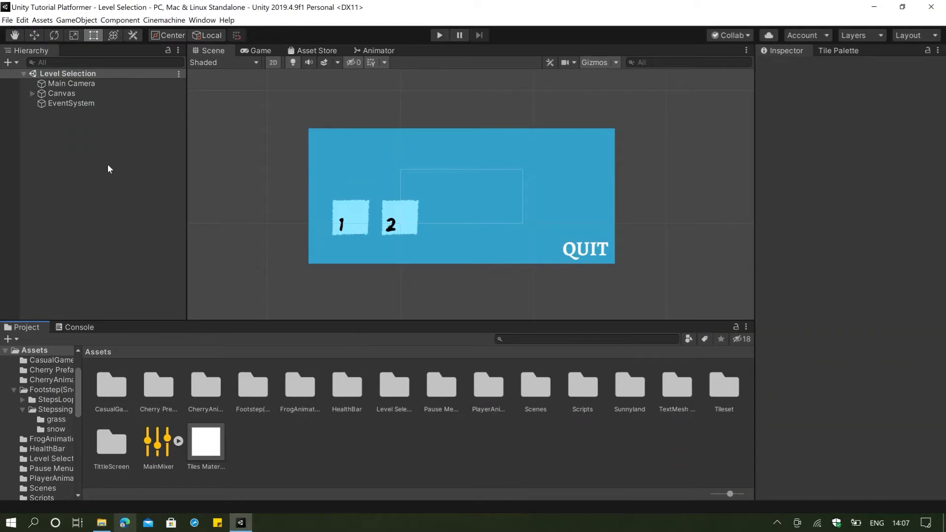
- Set the Canvas's UI Scale Mode to Scale With Screen Size and preview the level selection screen in the Game view
left_click(70, 93)
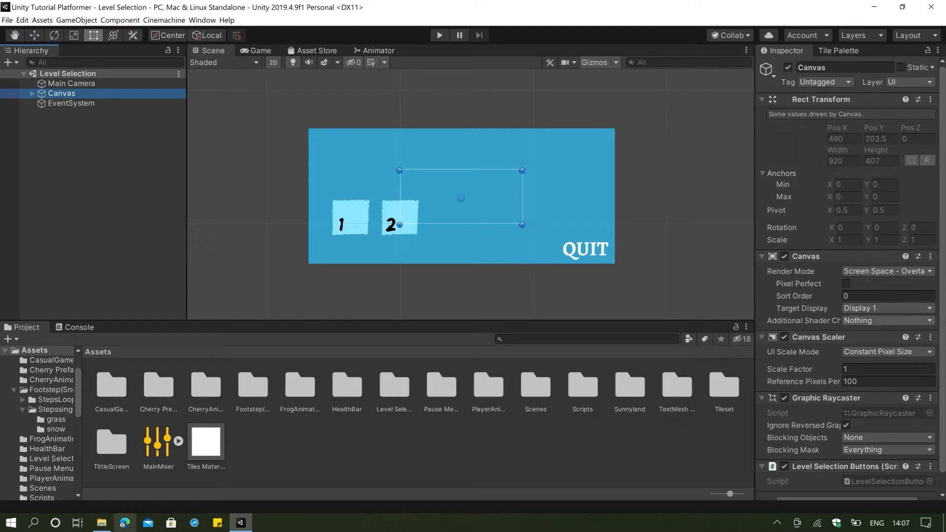
scroll(818, 322, "down", 1)
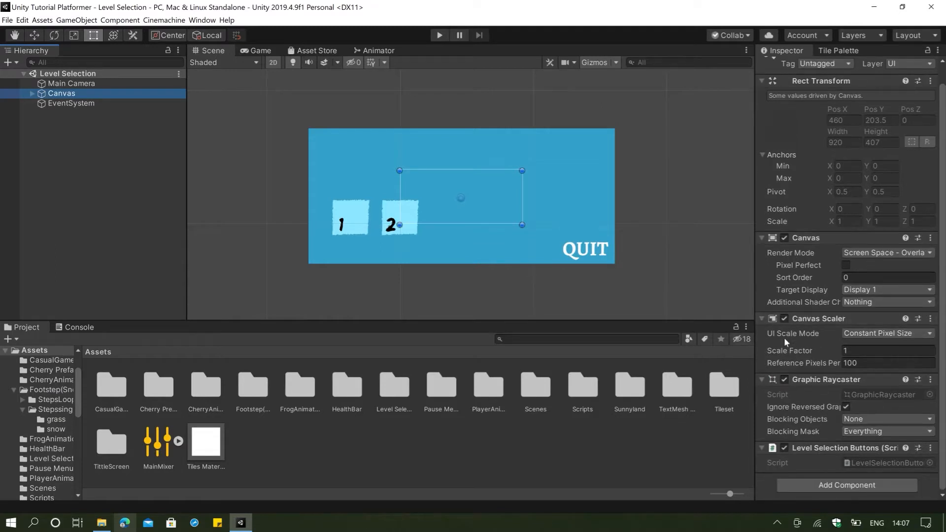
left_click(866, 333)
left_click(872, 360)
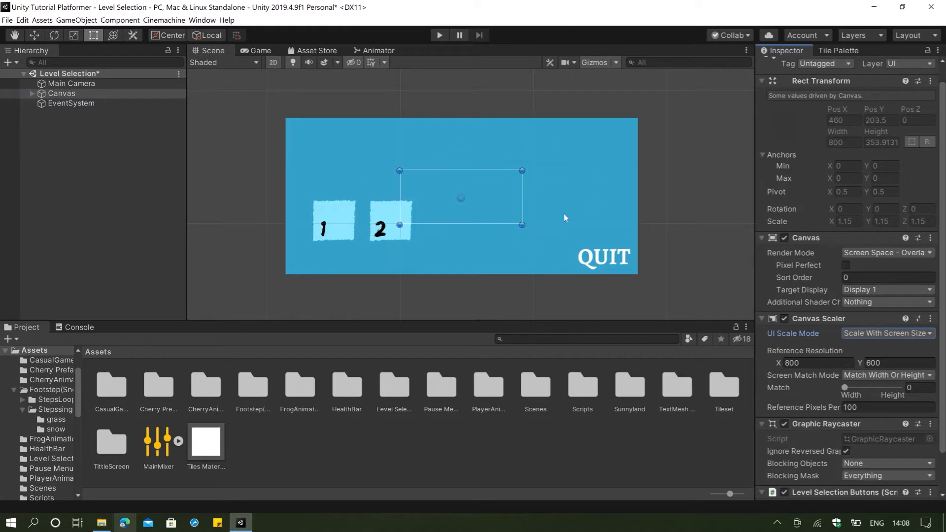
left_click(262, 51)
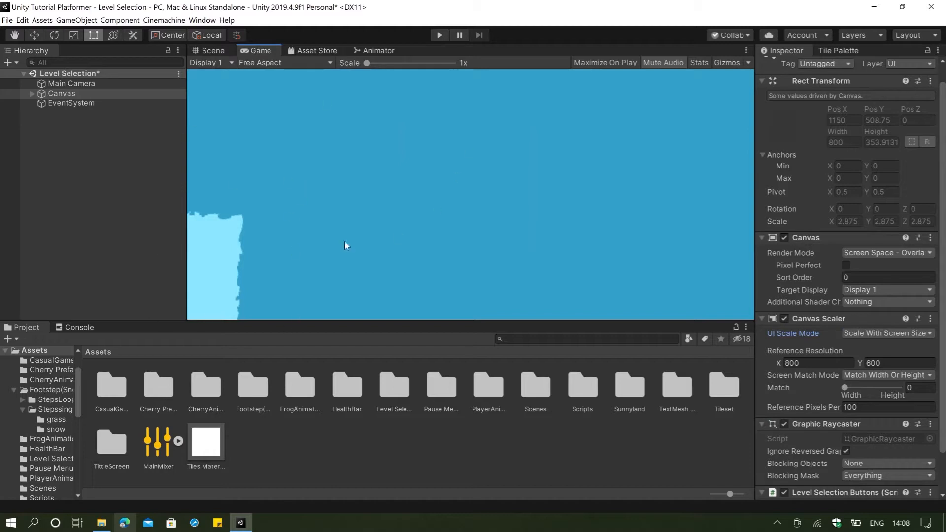
left_click(210, 52)
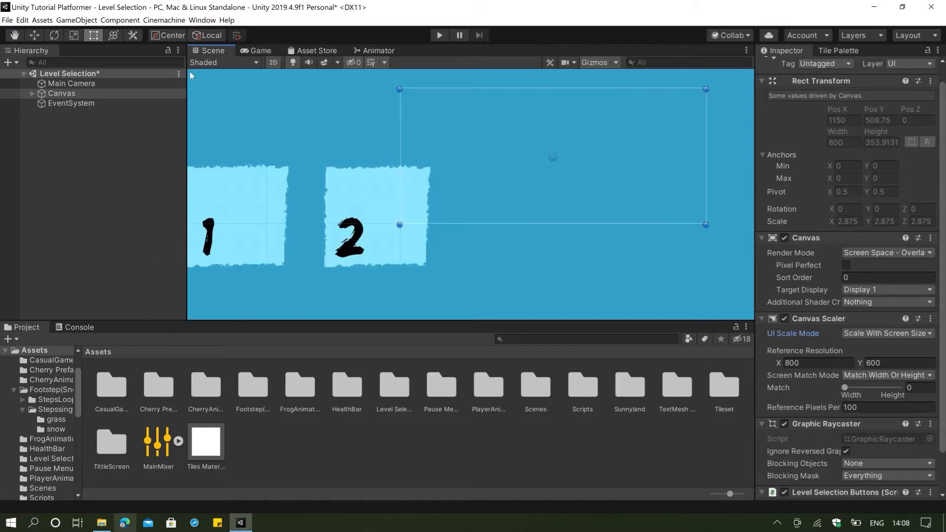
- Scale Background, Game Manager and Quit Tittle down together, bringing Background to about 0.374, and move them over the canvas frame
scroll(463, 173, "down", 6)
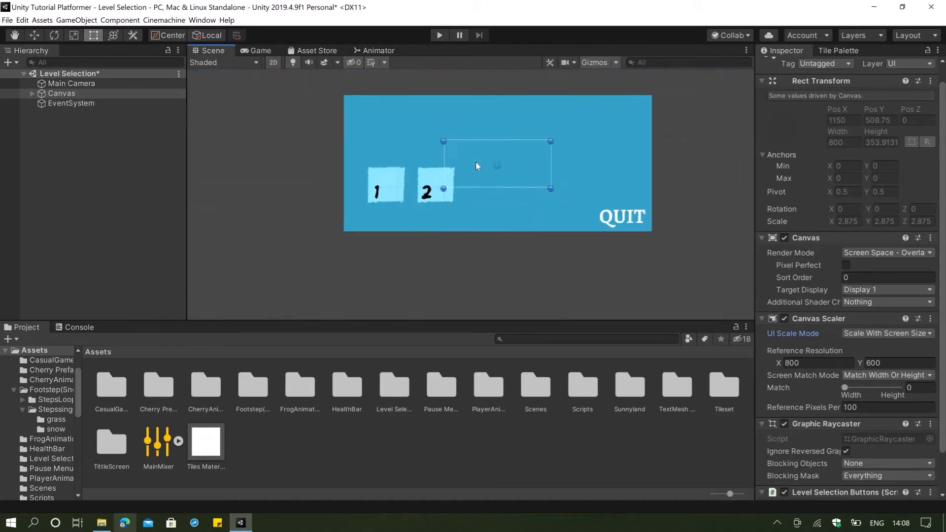
scroll(476, 163, "down", 1)
scroll(526, 165, "up", 3)
middle_click_drag(584, 135, 580, 162)
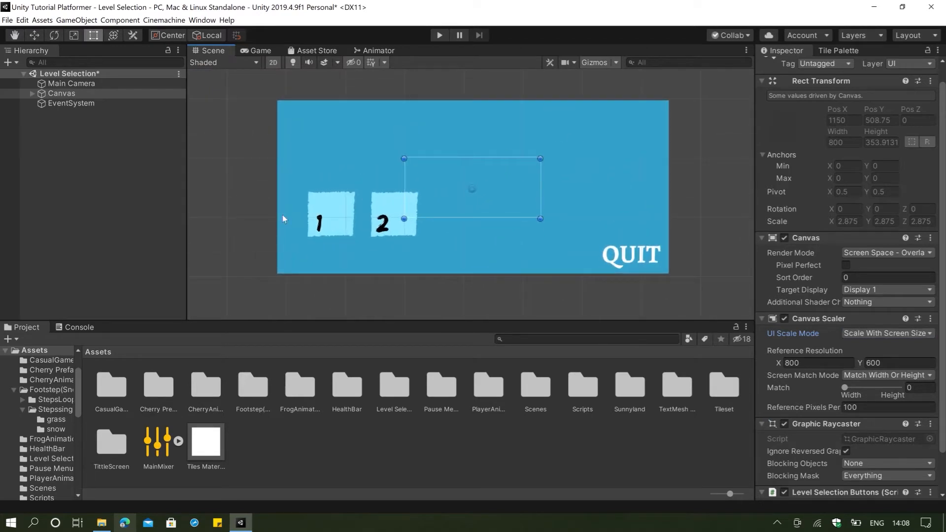
left_click(34, 94)
left_click(64, 104)
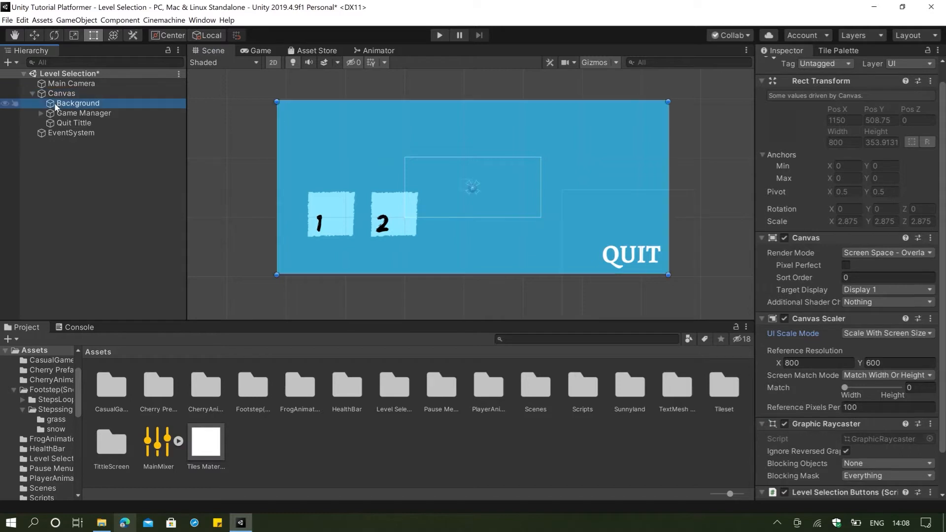
left_click(71, 126, "shift")
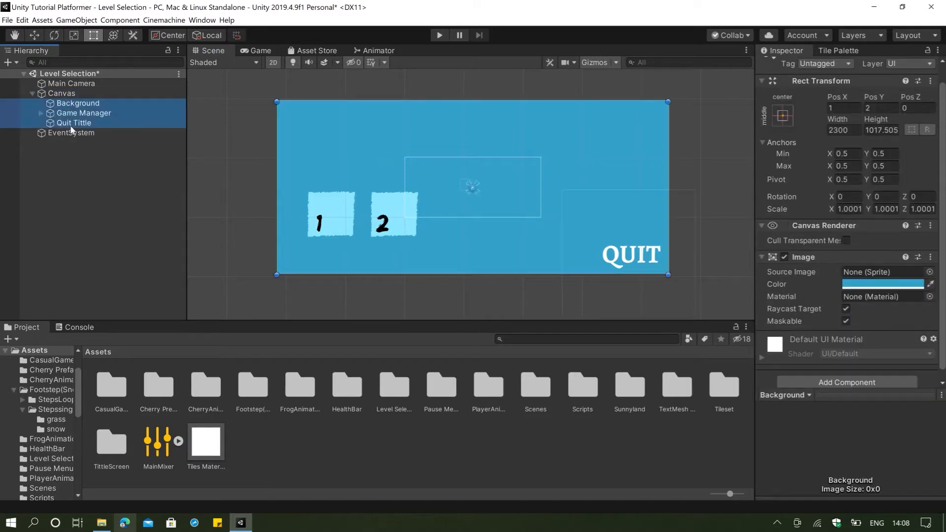
key("r")
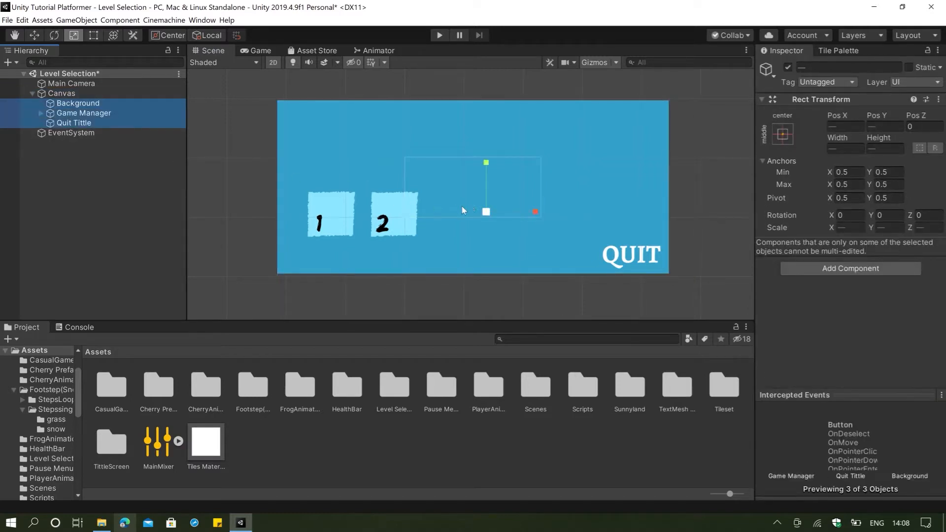
left_click_drag(486, 212, 466, 211)
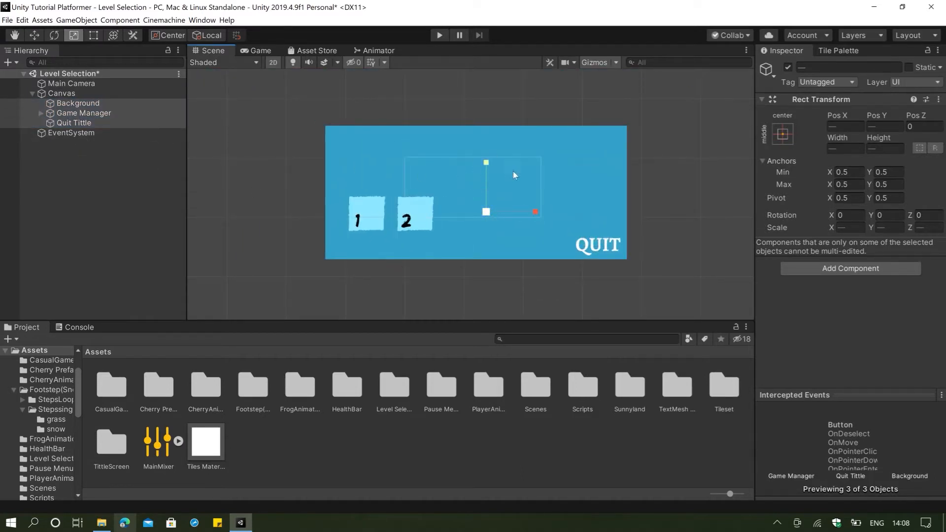
mouse_move(487, 212)
left_mouse_down()
mouse_move(462, 223)
mouse_move(483, 210)
left_mouse_up()
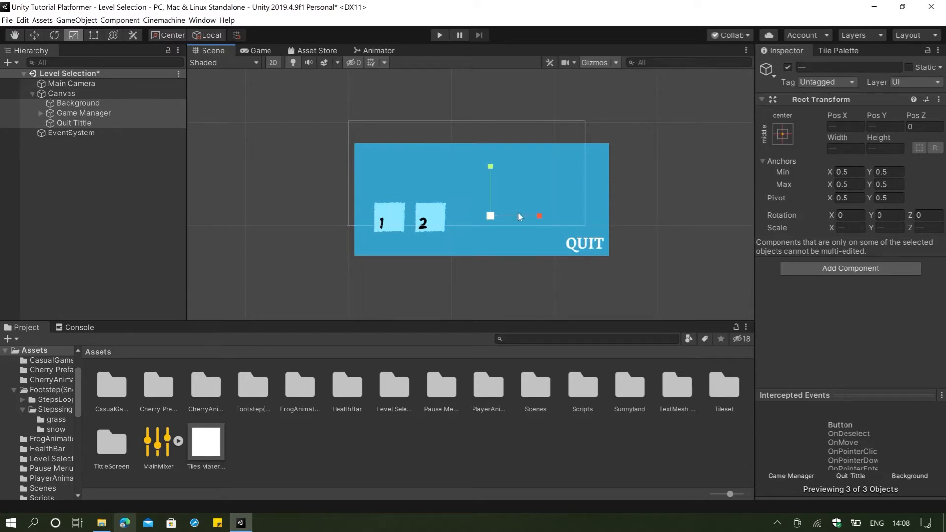
key("w")
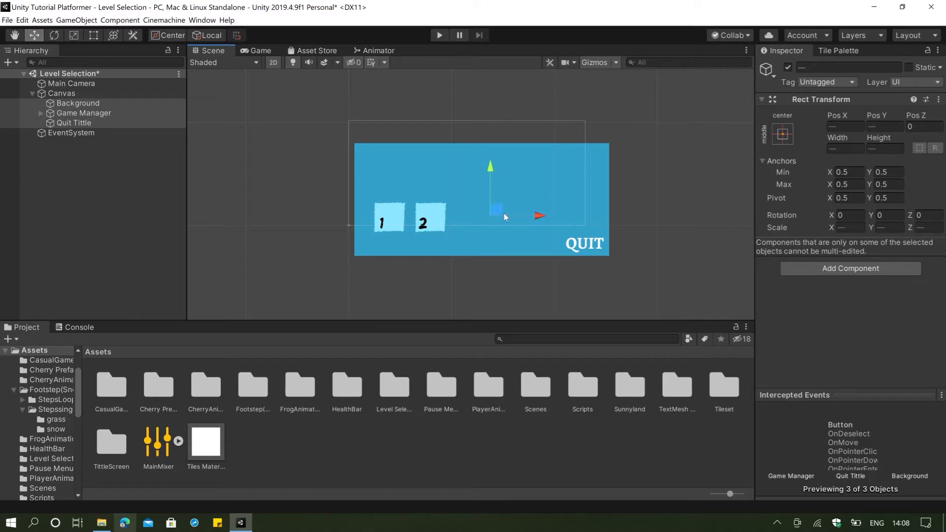
left_click_drag(500, 215, 483, 194)
- Move Quit Tittle inside the canvas's lower-right corner, to about X 311, Y -138, and check it in the Game view
left_click(79, 124)
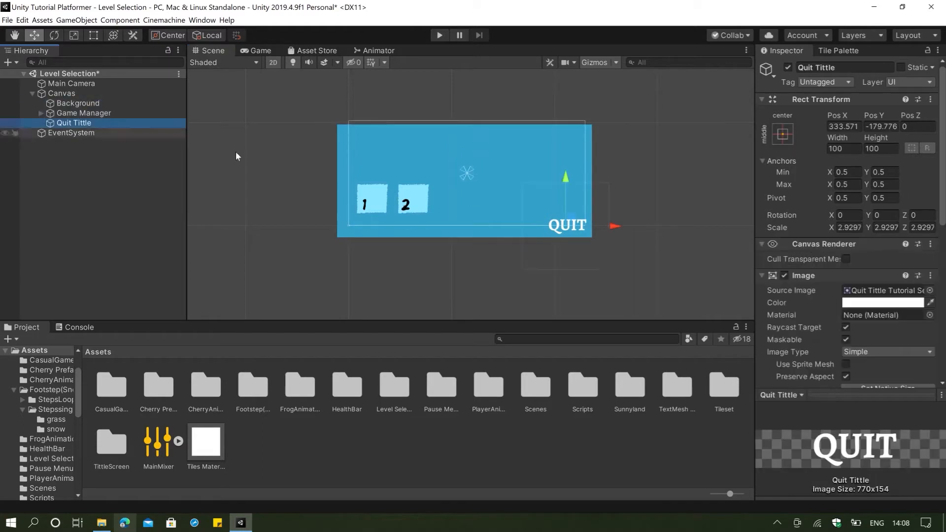
left_click_drag(579, 226, 572, 217)
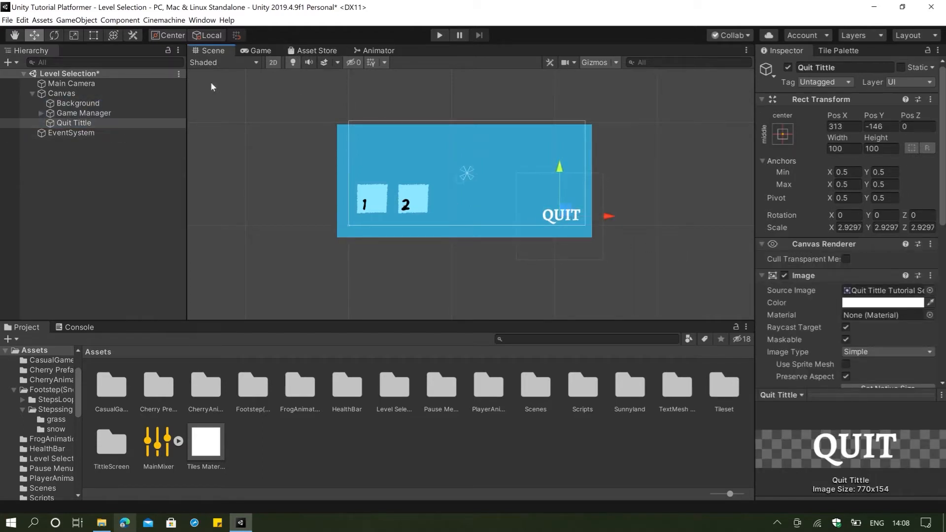
left_click(255, 50)
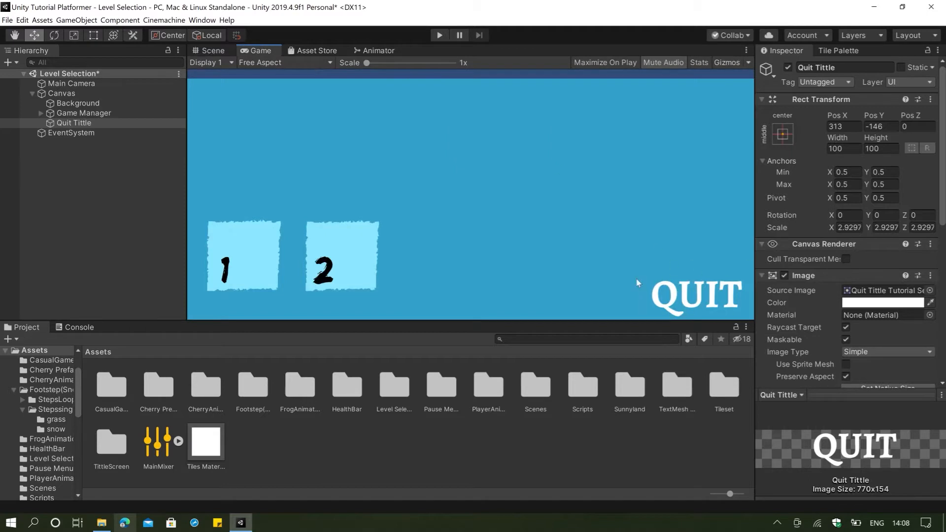
left_click(207, 51)
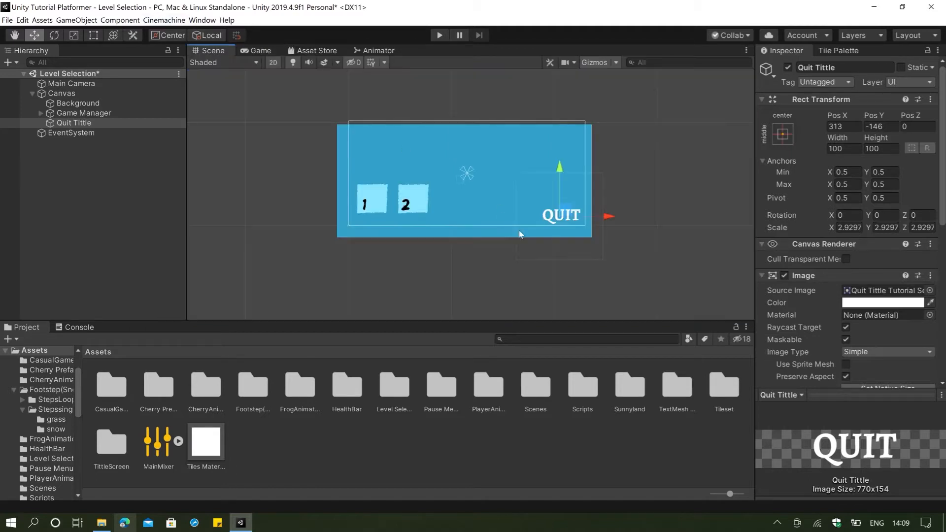
left_click_drag(563, 208, 566, 211)
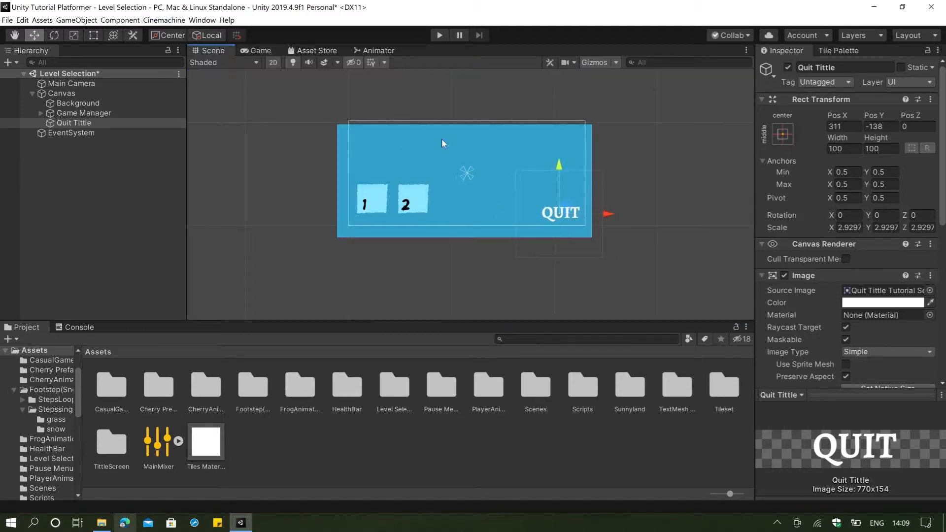
left_click(256, 50)
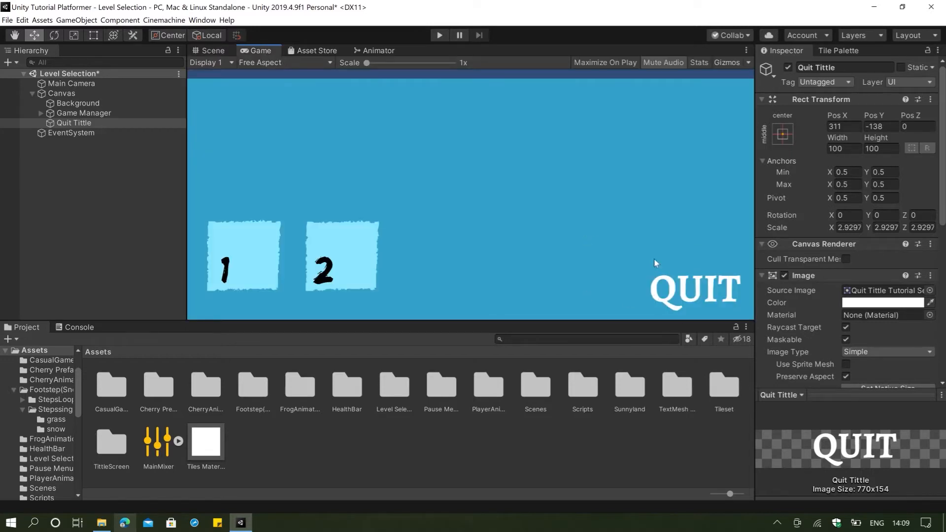
left_click(215, 51)
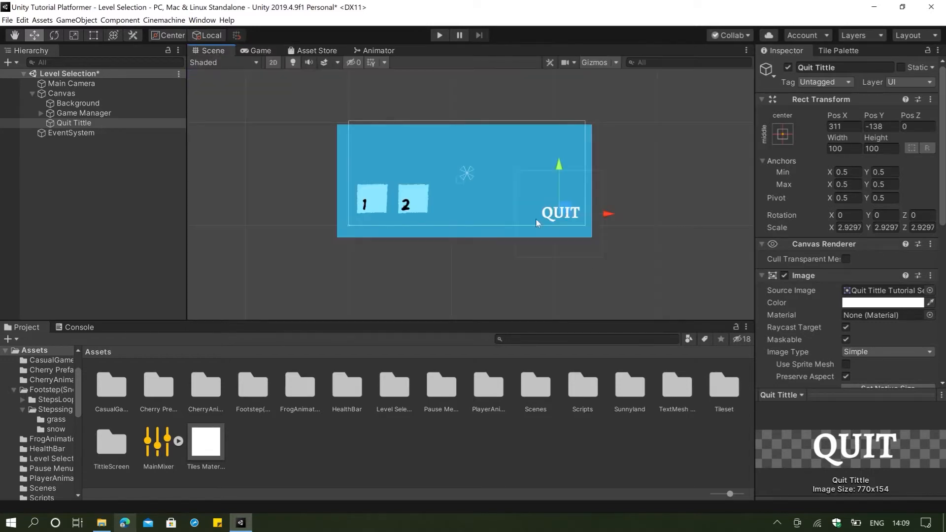
left_click(378, 198)
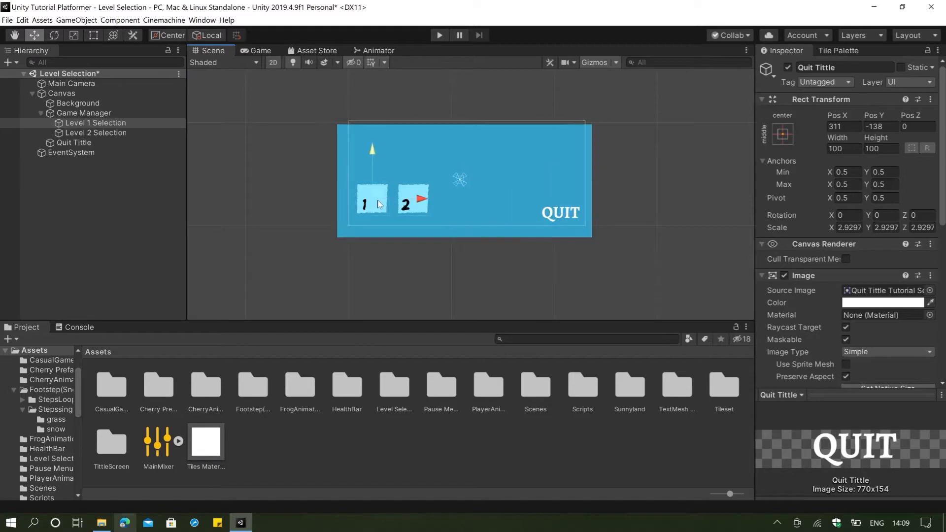
left_click_drag(378, 196, 418, 193)
left_click(419, 201)
key("ctrl+z")
key("ctrl+z")
key("ctrl+z")
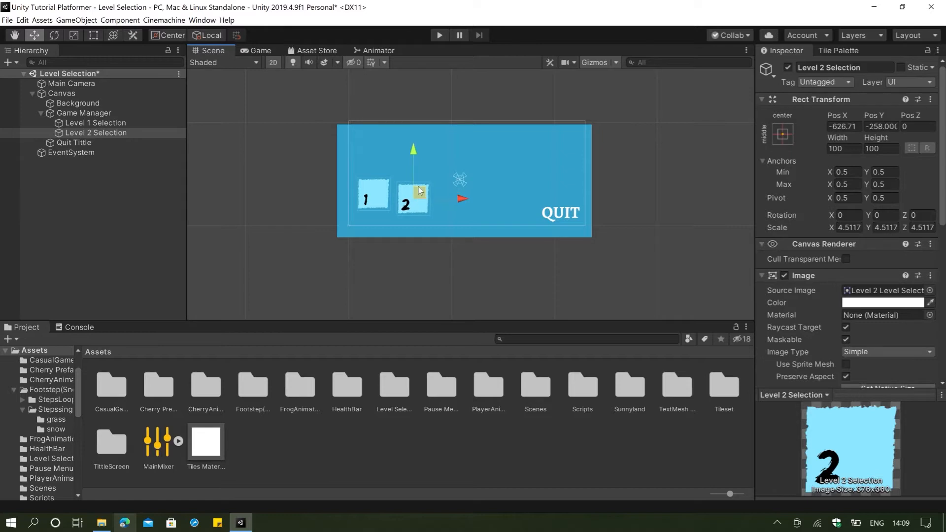
- Enlarge Level 1 Selection and Level 2 Selection together to a scale of about 5.18, shift them up and inward, and preview the result
left_click(85, 130, "ctrl")
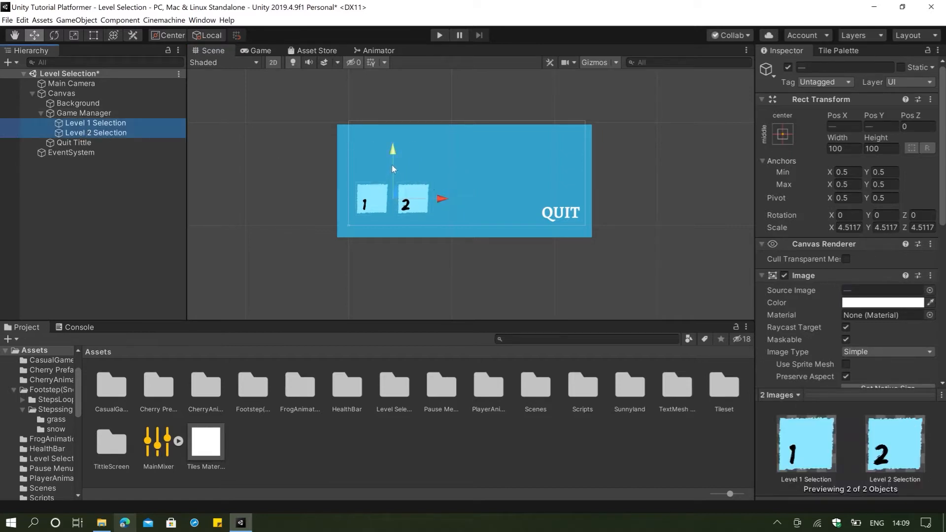
left_click_drag(392, 165, 406, 186)
key("r")
key("w")
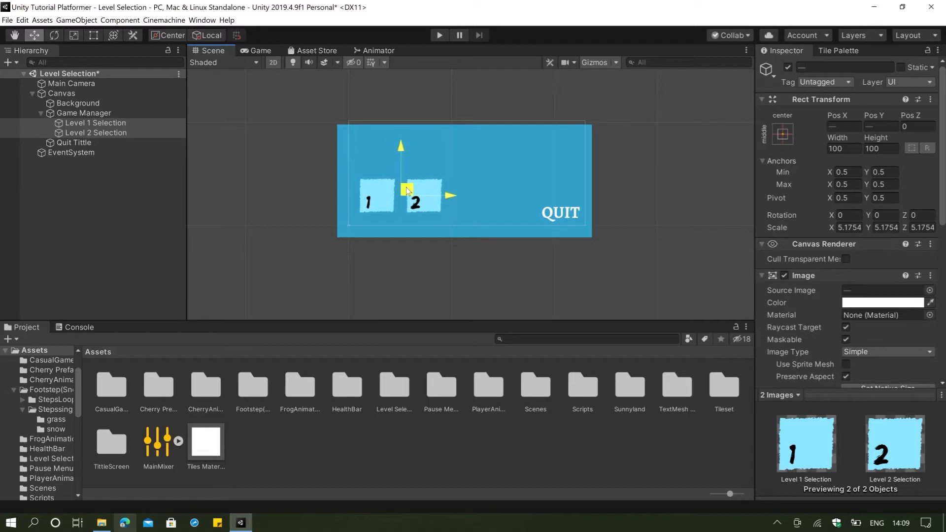
left_click(254, 51)
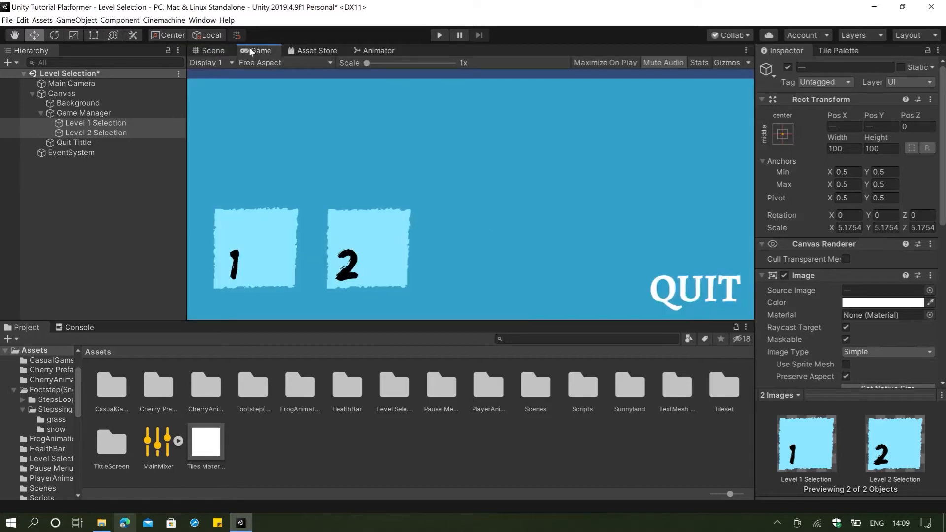
left_click(208, 51)
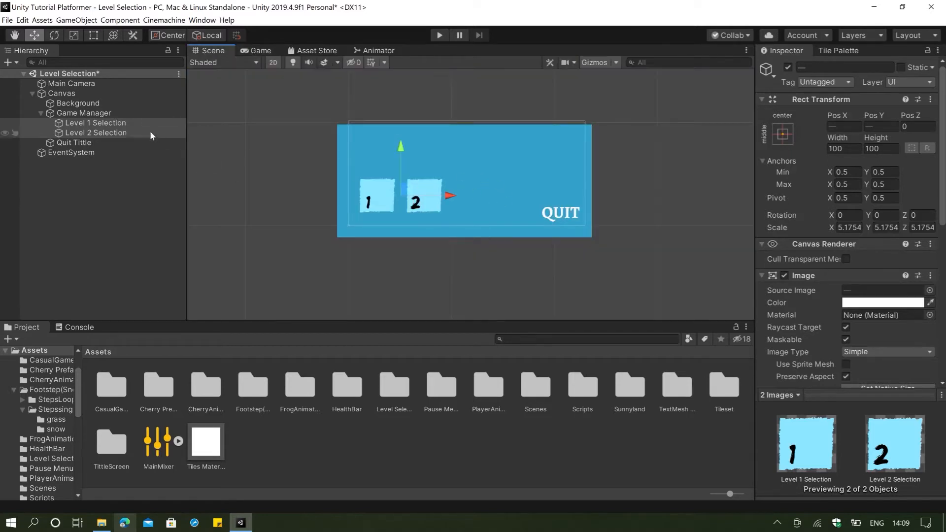
- Move the Background to Y position 0 and enlarge it to a scale of about 0.48 so it covers the whole canvas frame
left_click(95, 104)
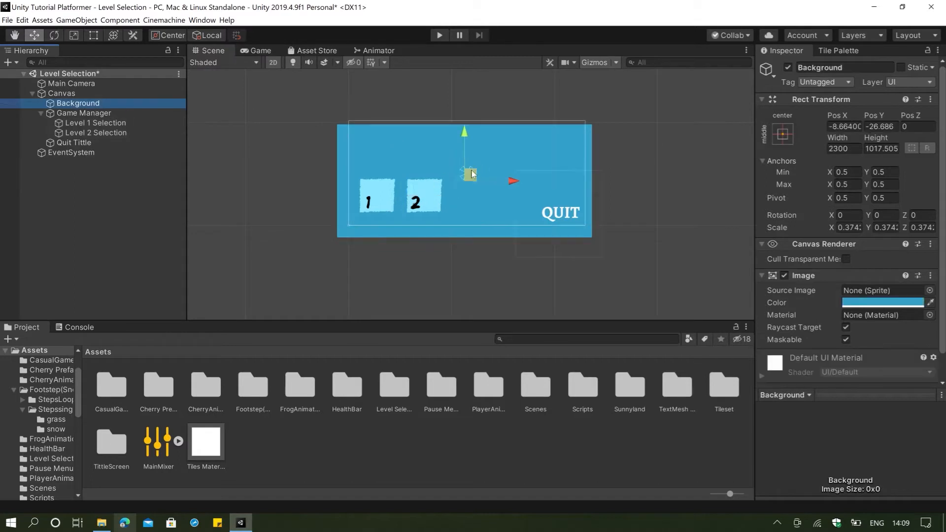
key("r")
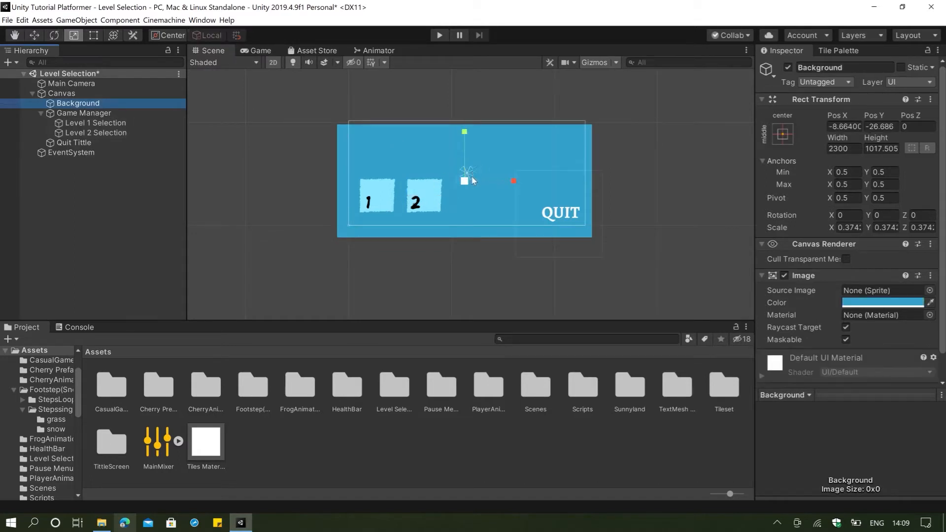
mouse_move(472, 178)
left_mouse_down()
mouse_move(476, 165)
mouse_move(471, 172)
left_mouse_up()
key("w")
key("r")
key("w")
key("r")
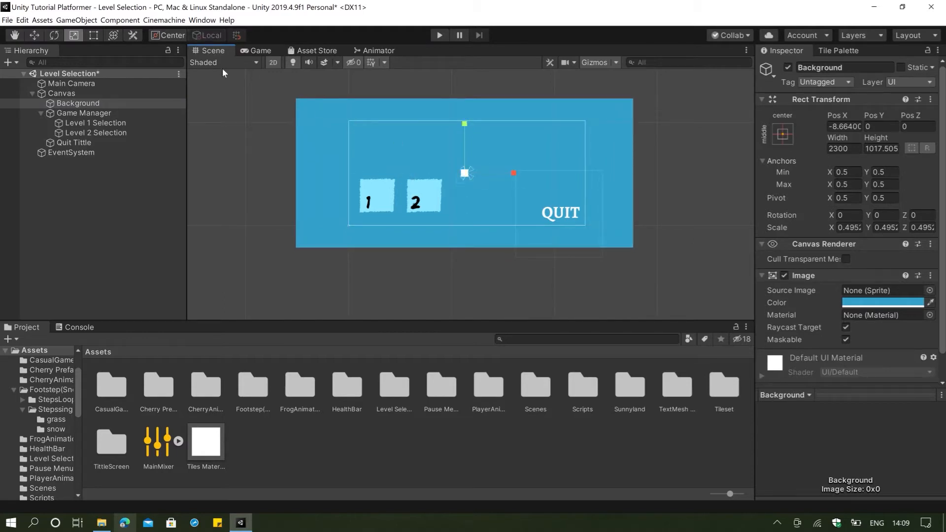
left_click(256, 51)
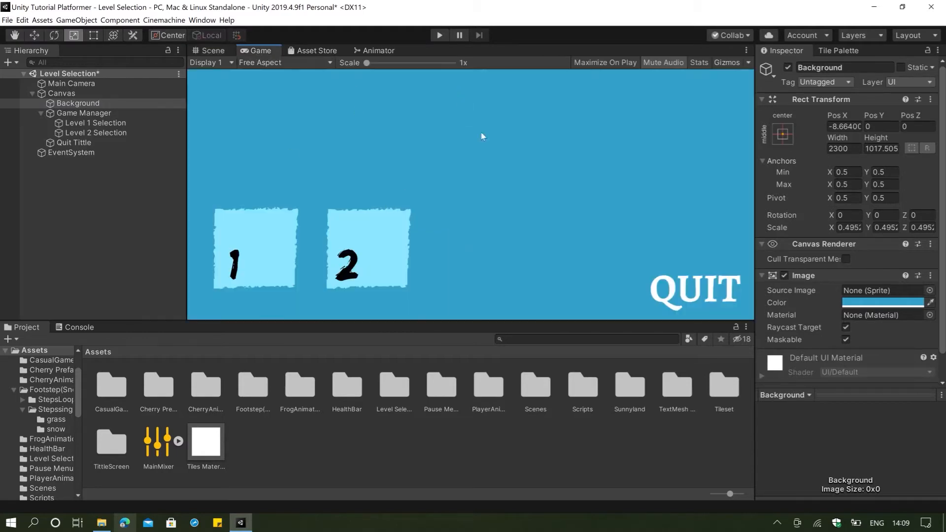
left_click(198, 50)
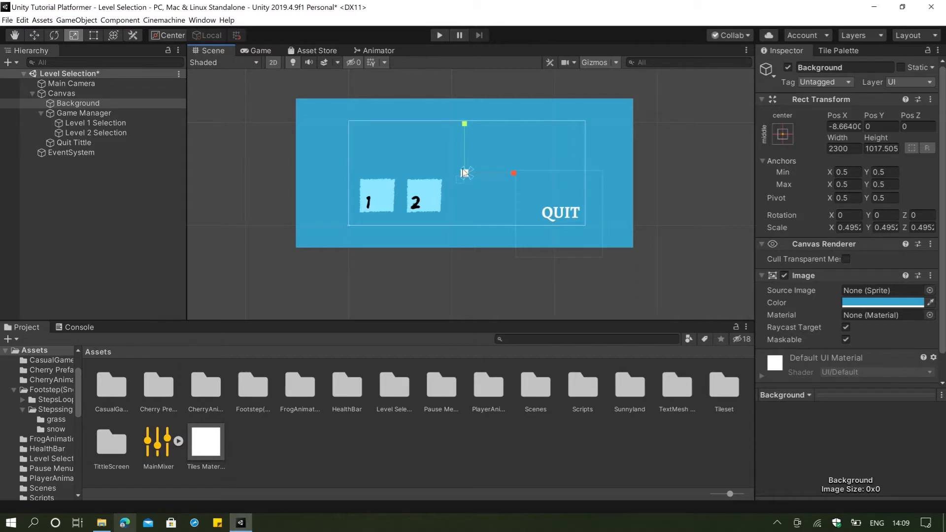
left_click_drag(465, 173, 482, 158)
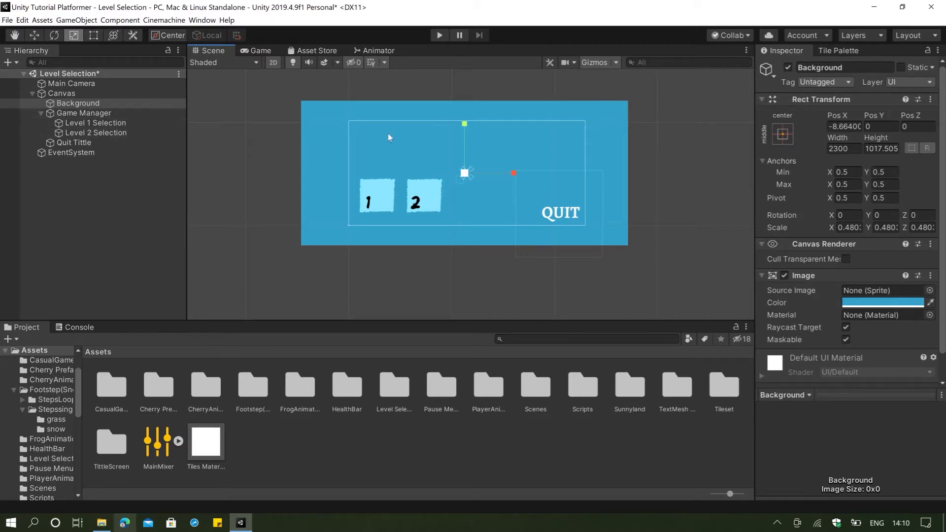
- Anchor Level 1 Selection to the bottom-left of its parent using the anchor presets
left_click(781, 138)
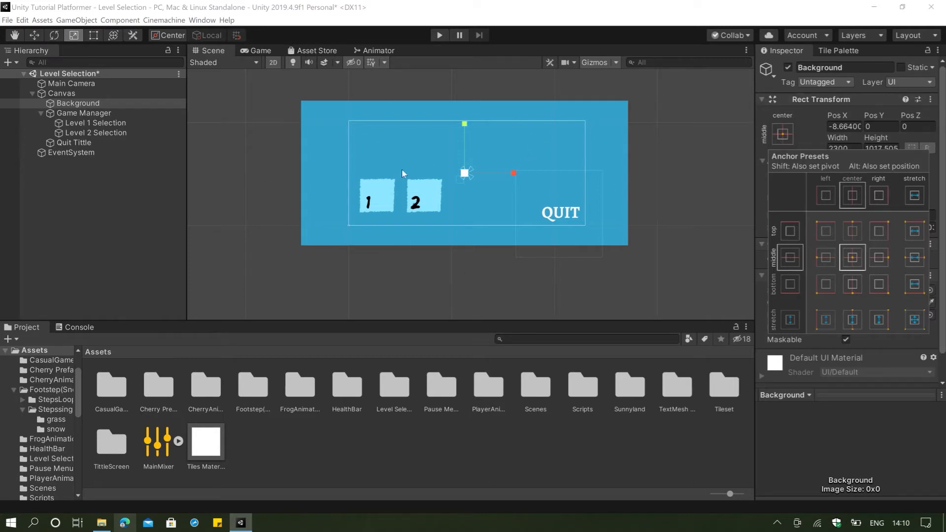
left_click(77, 112)
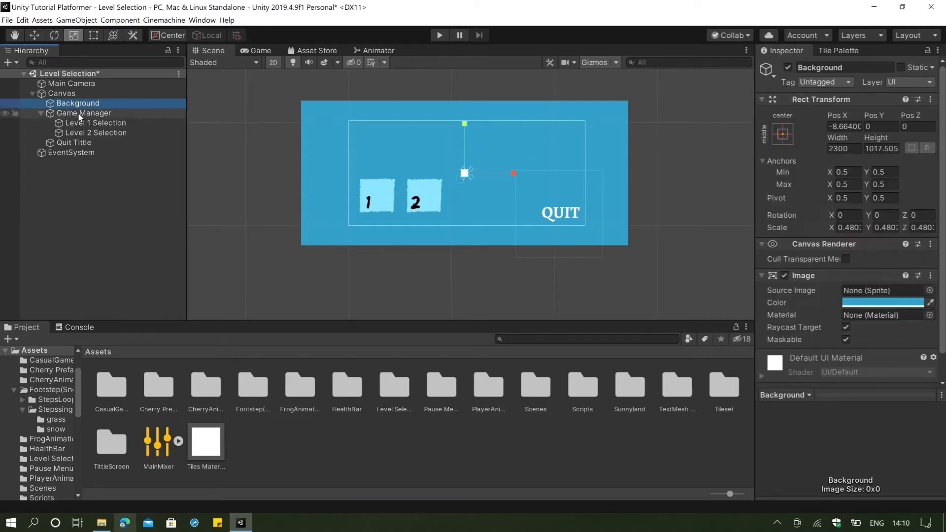
left_click(76, 123)
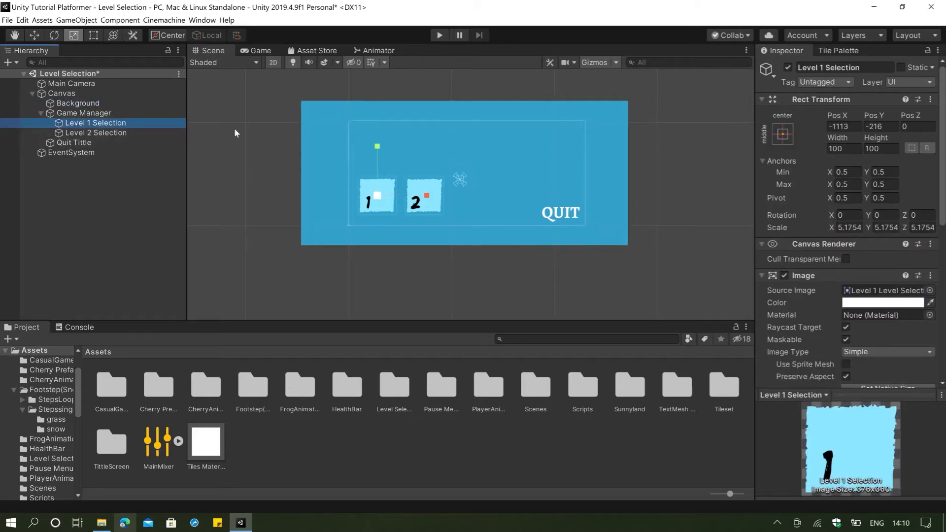
left_click(782, 135)
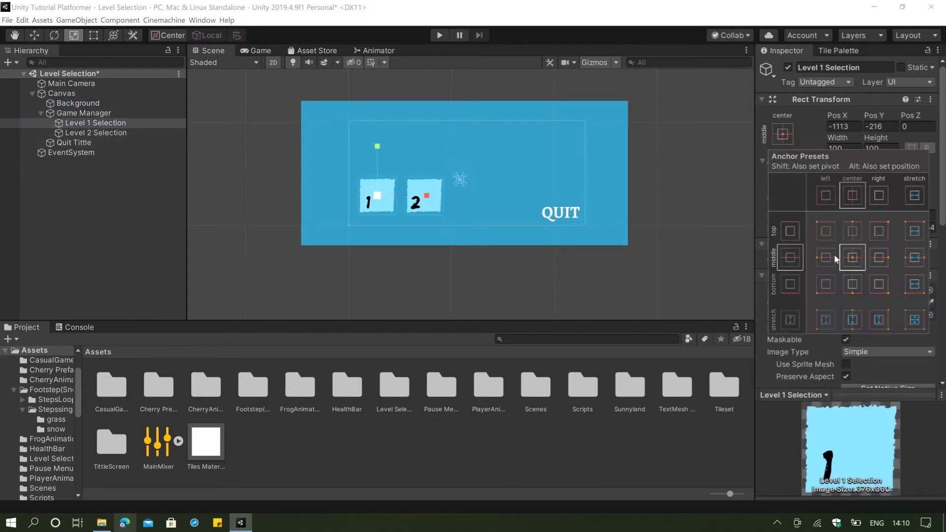
left_click(826, 285)
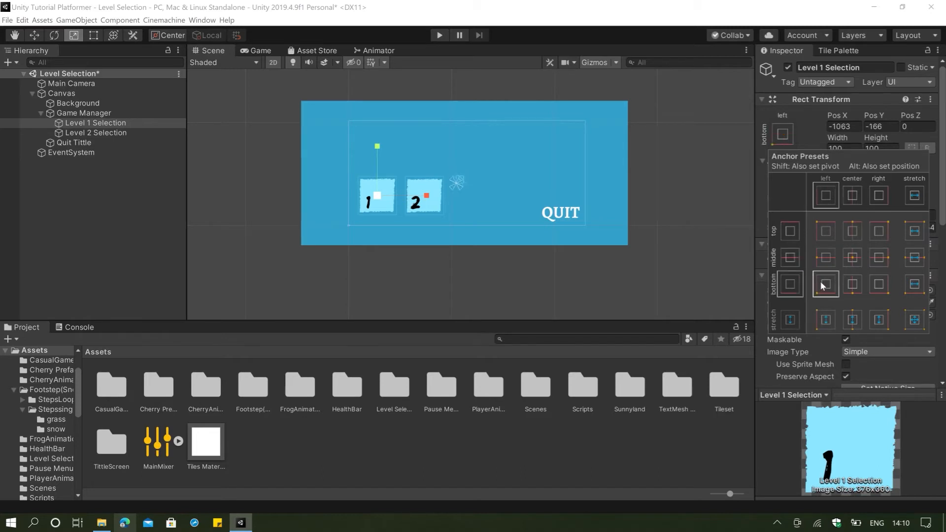
- Give Level 2 Selection the same bottom-left anchor preset
left_click(75, 137)
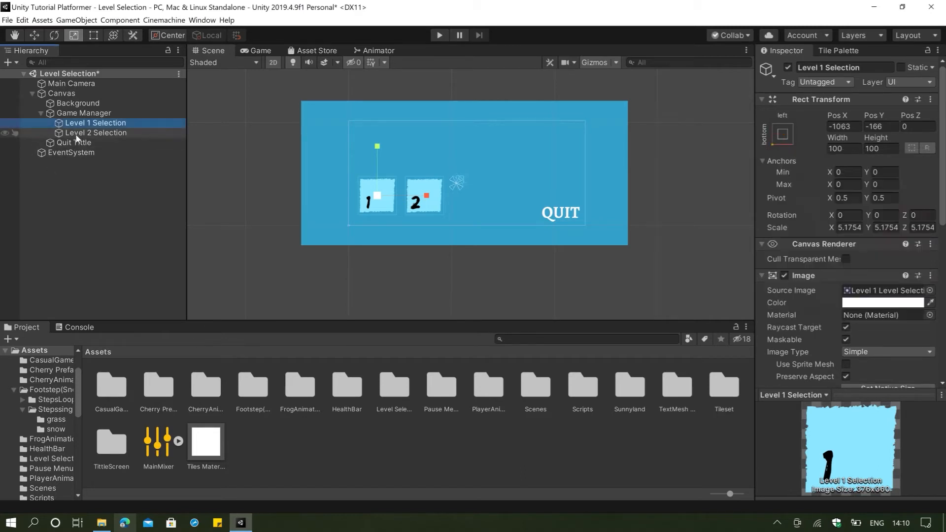
left_click(782, 135)
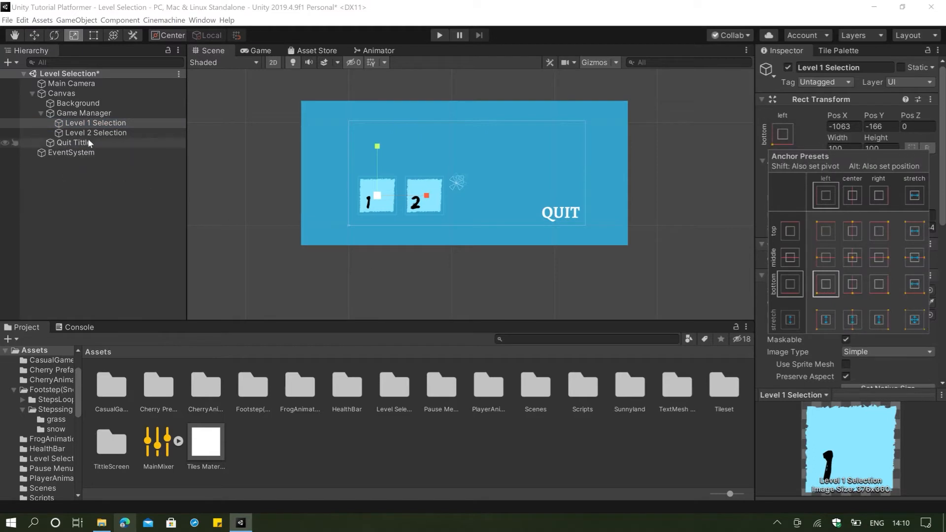
left_click(174, 141)
left_click(131, 137)
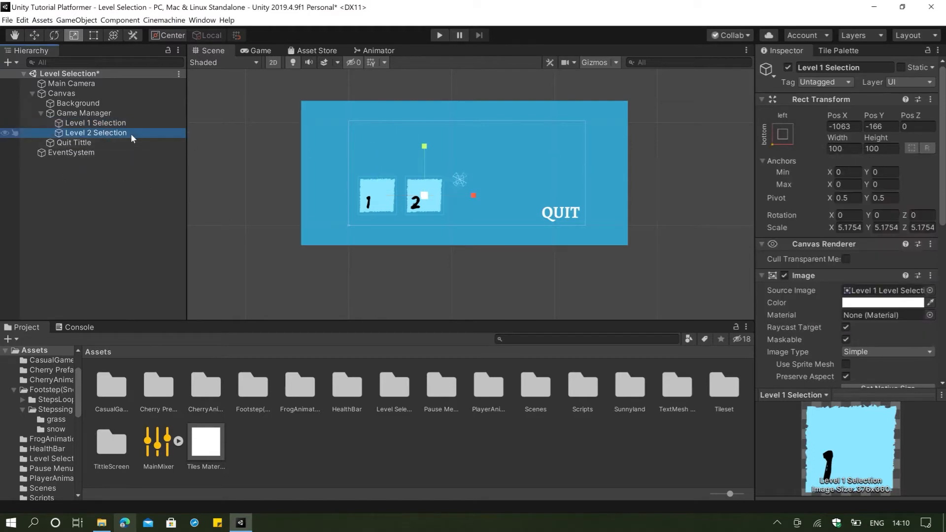
left_click(782, 134)
left_click(826, 288)
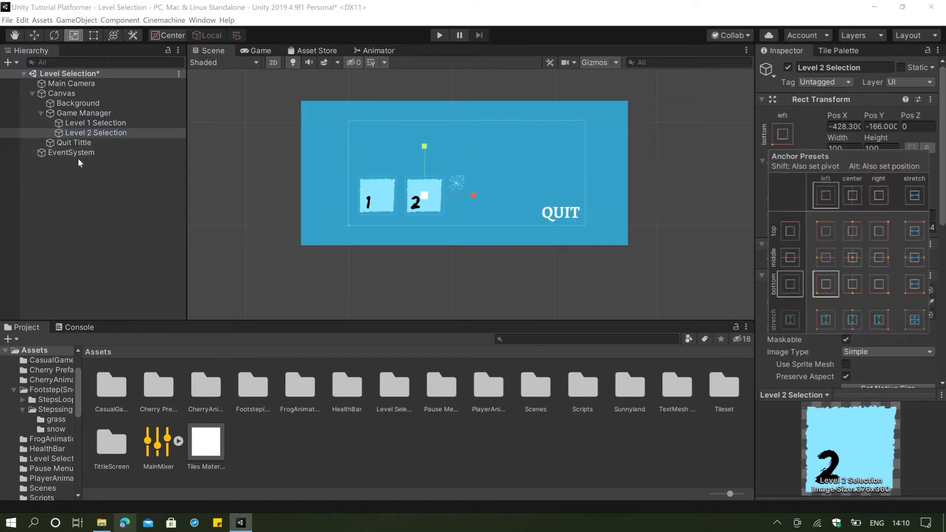
left_click(165, 169)
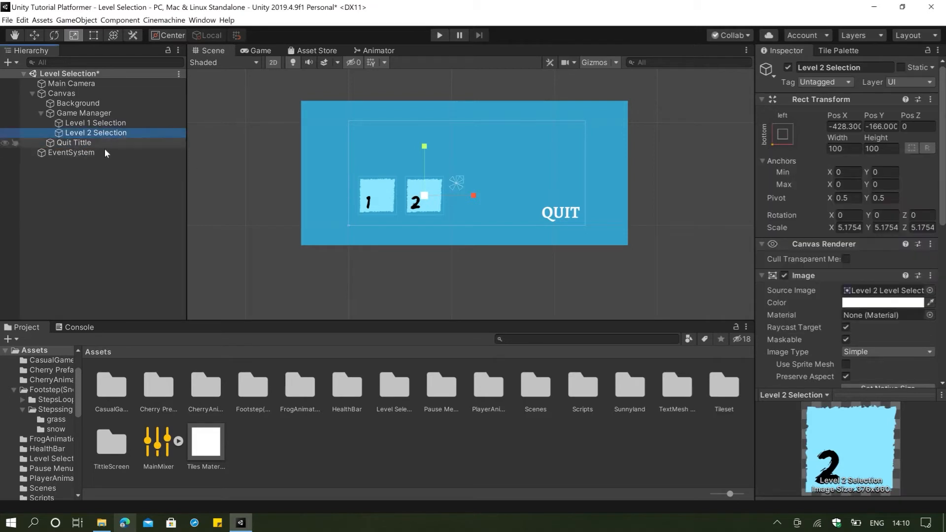
- Anchor Quit Tittle to the bottom-right of the canvas and clear the selection
left_click(73, 143)
left_click(784, 135)
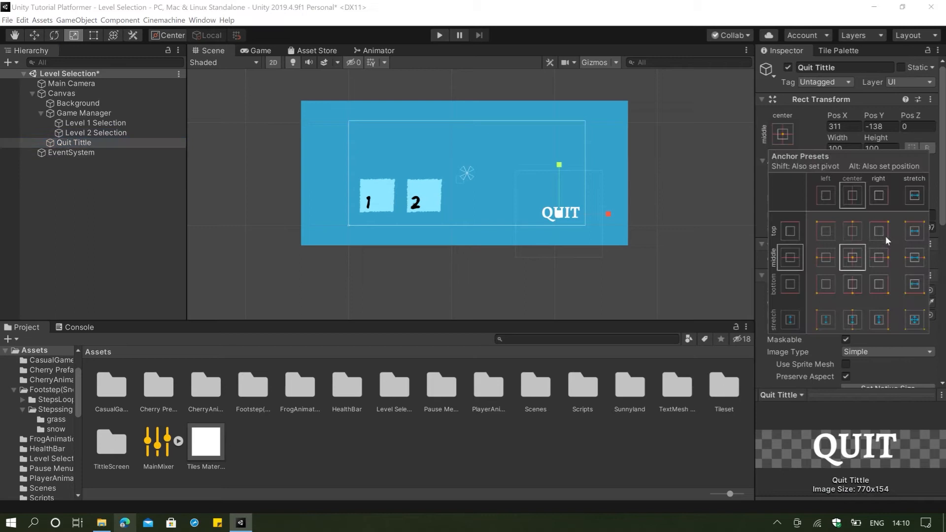
left_click(886, 277)
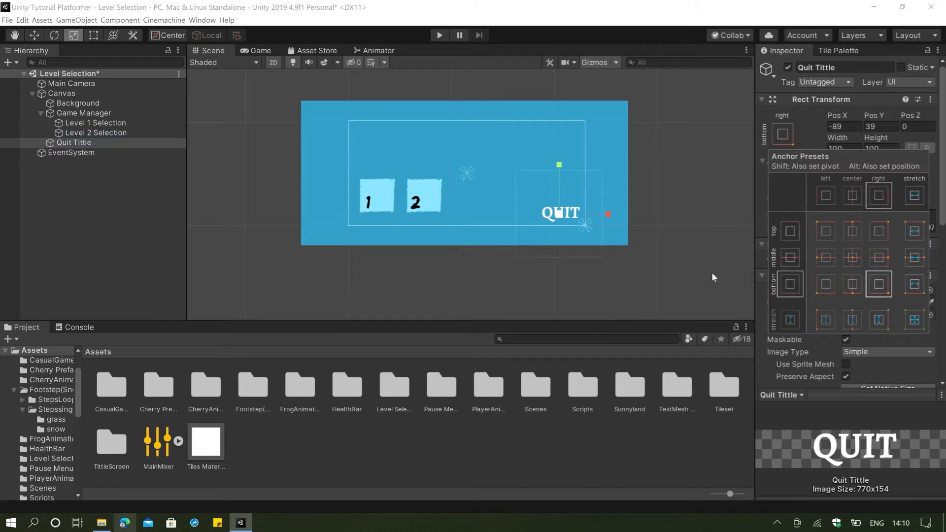
left_click(536, 305)
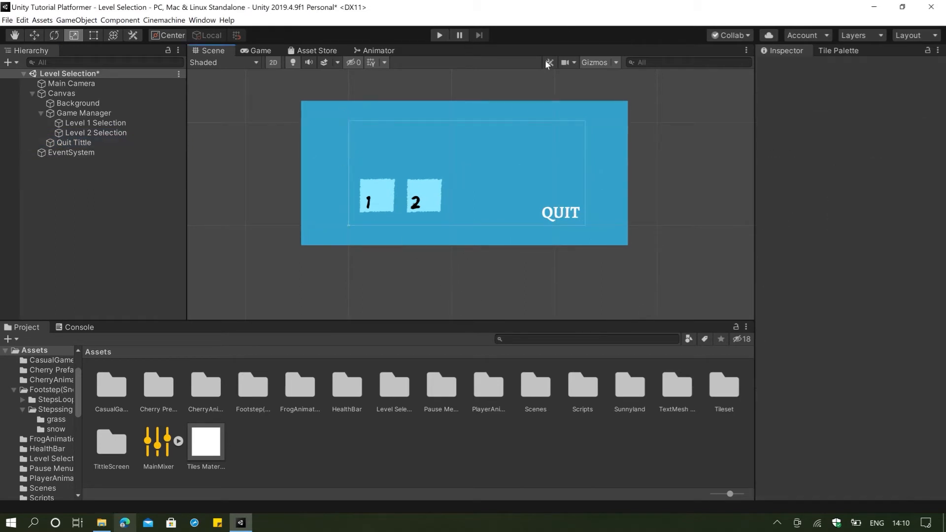
- Save the Level Selection scene, preview it in the Game view, and return to the Scene view
left_click(7, 19)
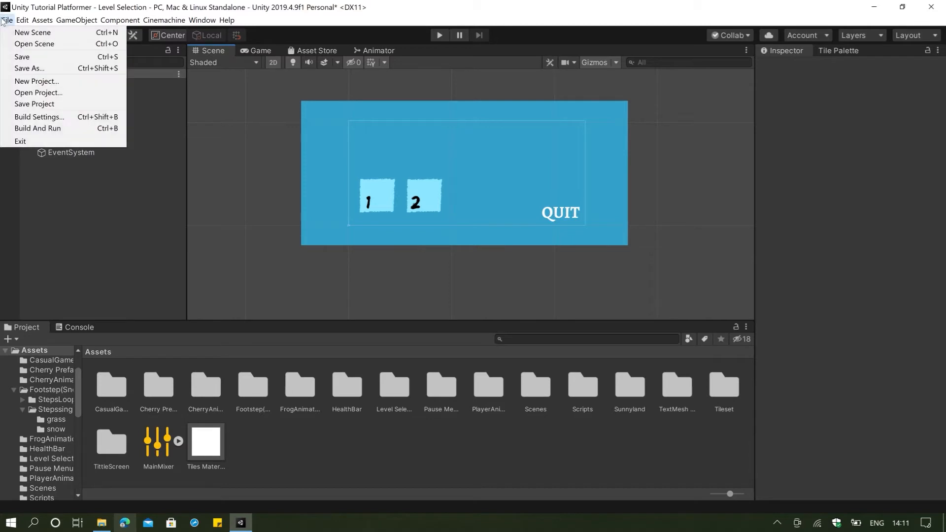
left_click(18, 57)
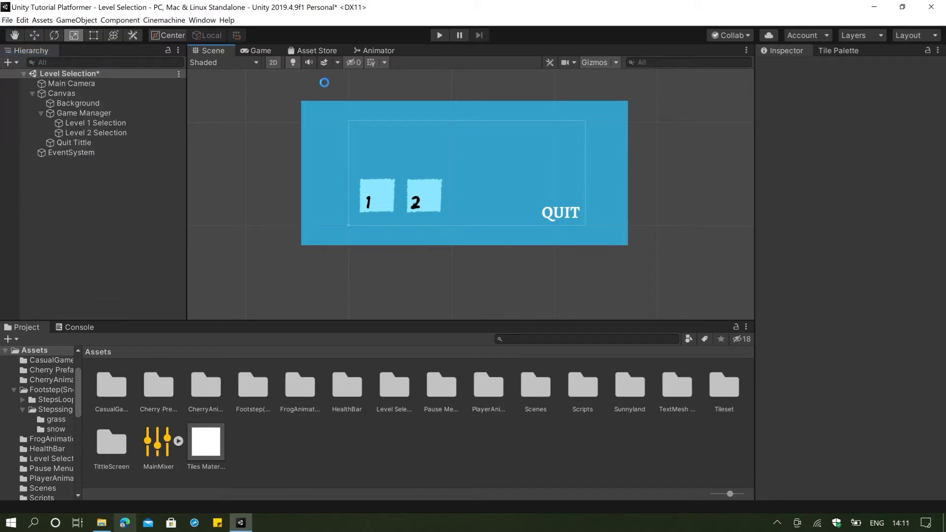
left_click(253, 49)
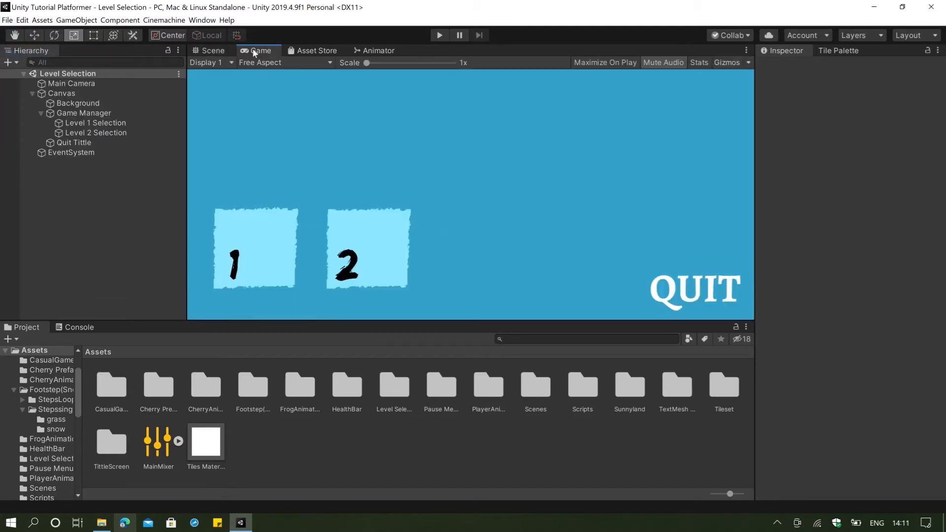
left_click(207, 62)
left_click(206, 52)
left_click(206, 53)
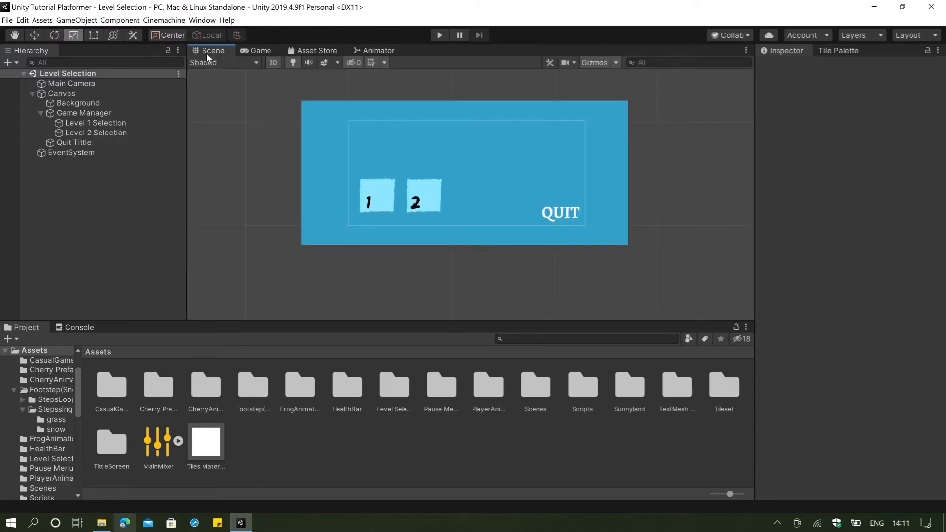
- Open the Game Level 1 scene from the project's Scenes folder
double_click(536, 389)
left_click(162, 389)
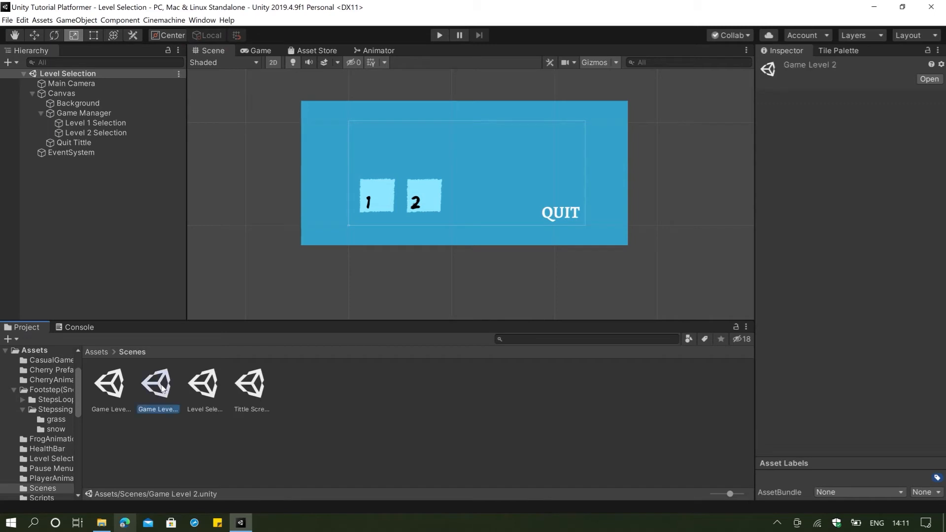
double_click(105, 391)
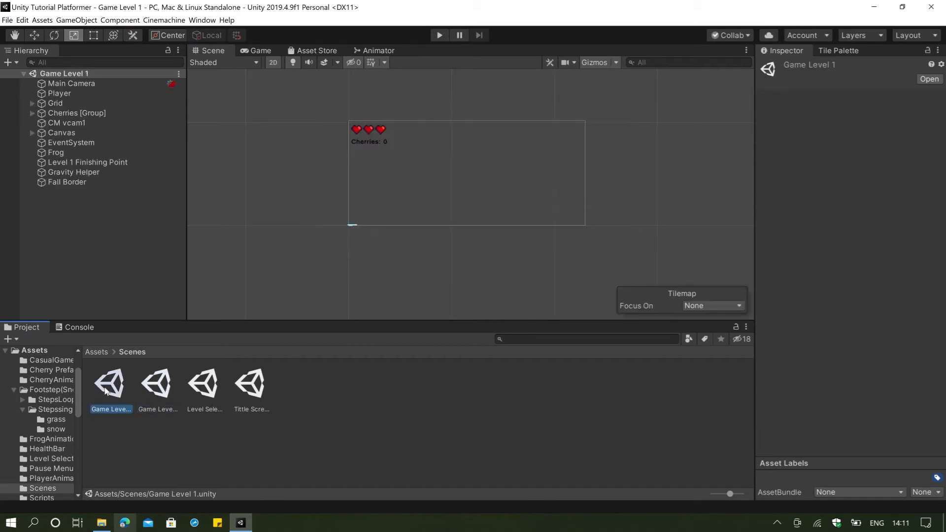
- Set the Game Level 1 Canvas's UI Scale Mode to Scale With Screen Size and check it in the Game view
scroll(377, 212, "up", 2)
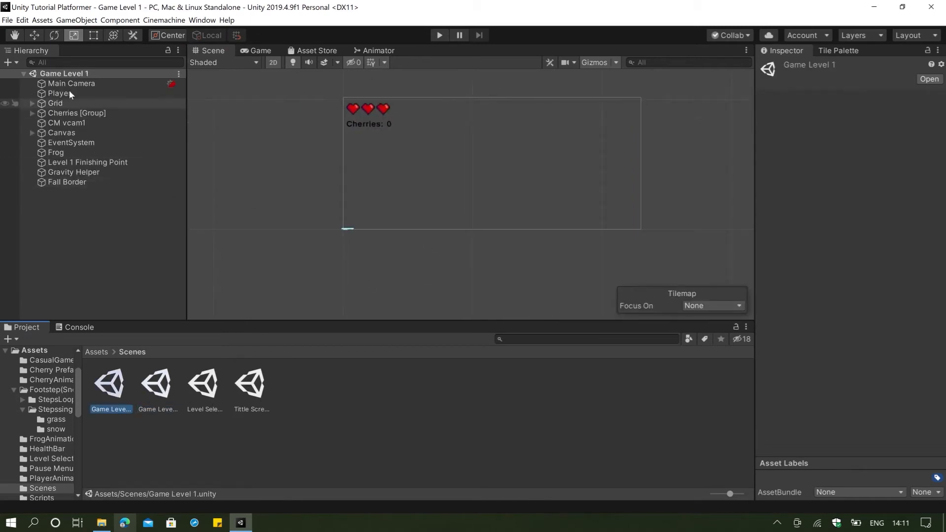
left_click(51, 129)
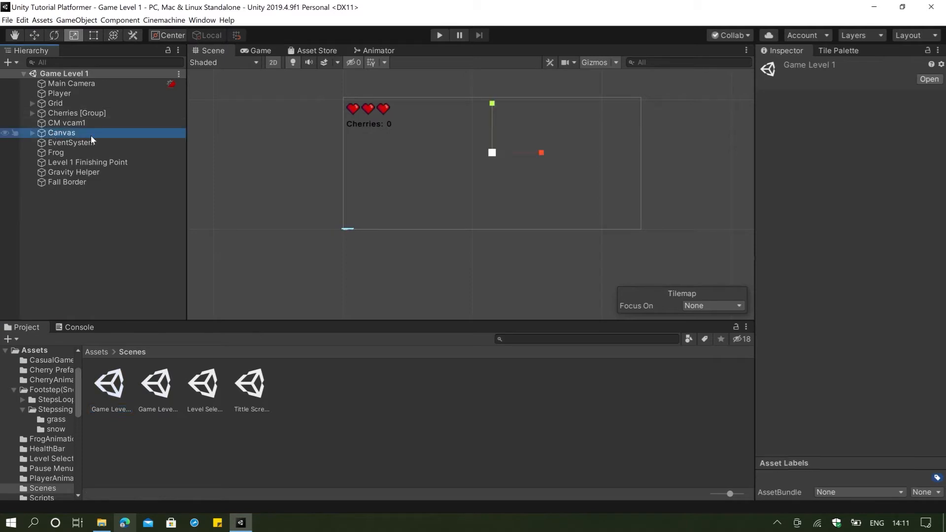
scroll(863, 283, "down", 3)
left_click(803, 202)
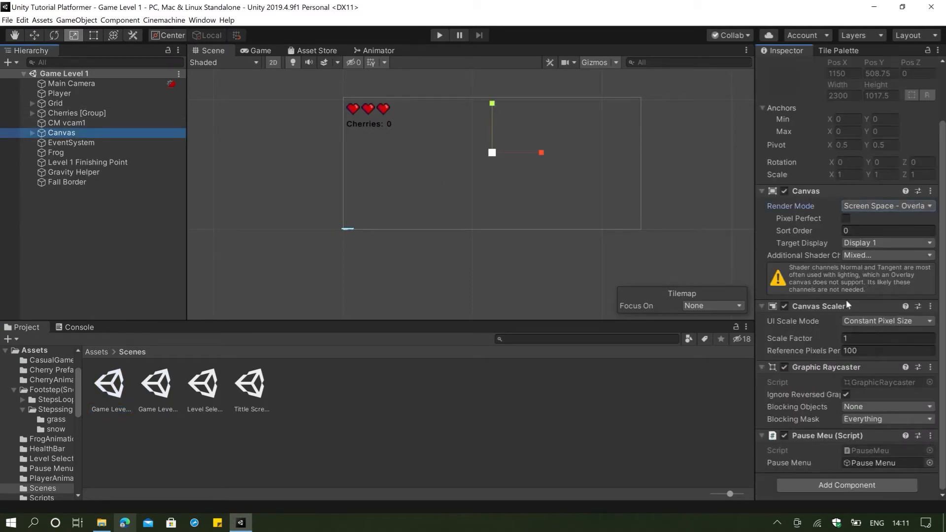
left_click(863, 321)
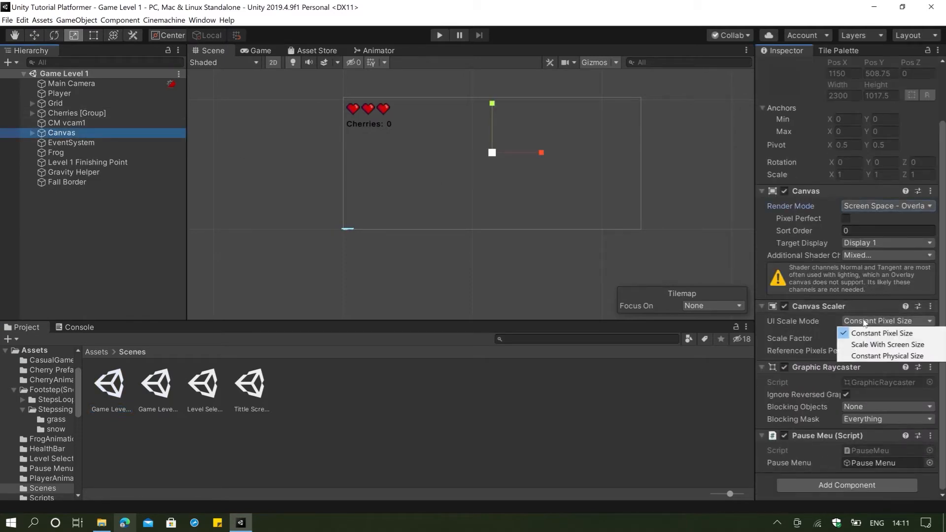
left_click(869, 346)
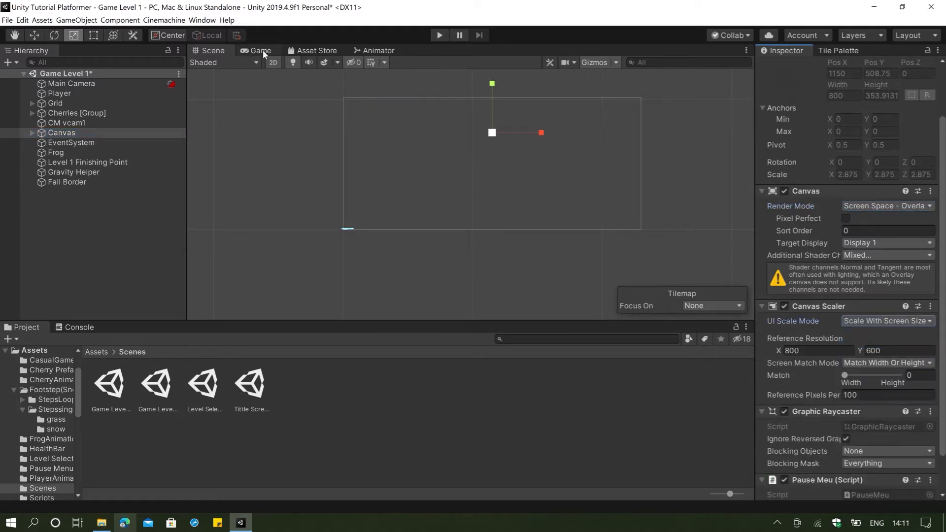
left_click(262, 50)
left_click(213, 50)
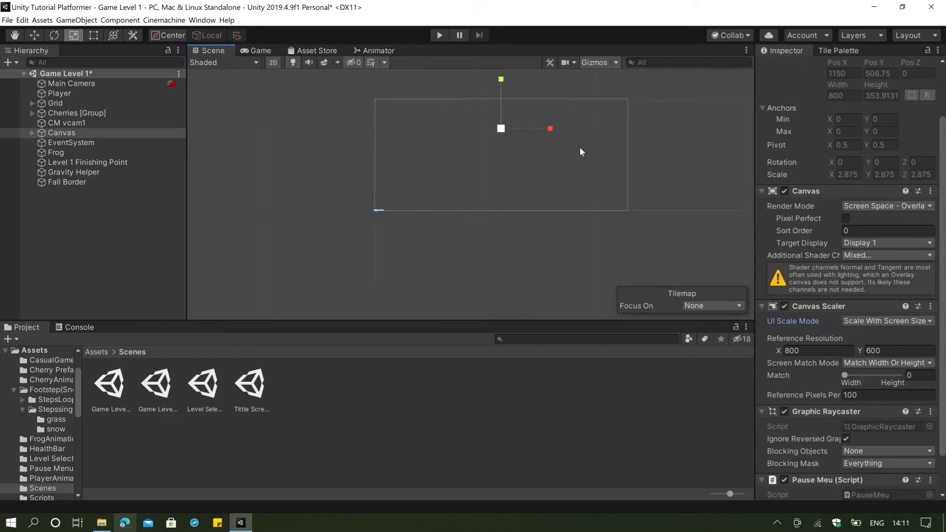
- Expand the Canvas, temporarily enable Pause Menu to inspect its titles against the canvas frame, and disable it again
scroll(580, 147, "down", 5)
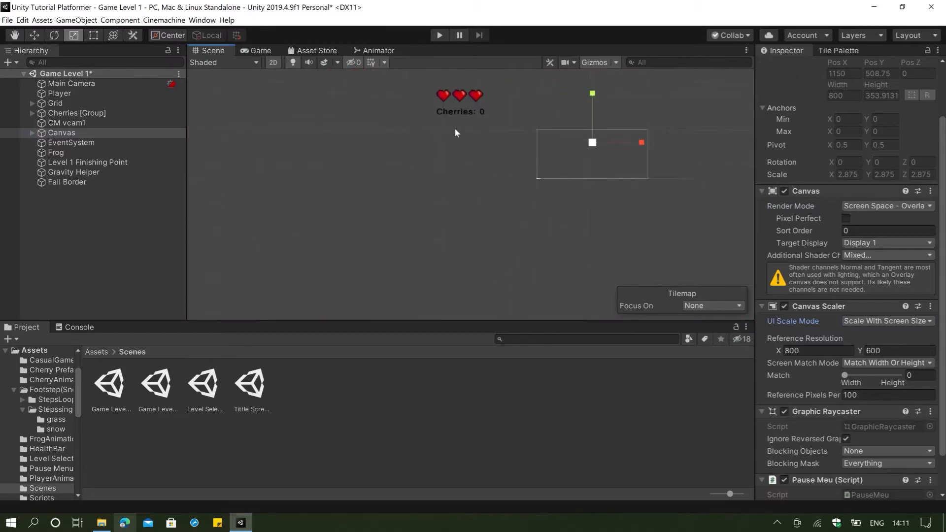
scroll(492, 131, "up", 8)
scroll(542, 132, "down", 6)
middle_click_drag(726, 224, 591, 230)
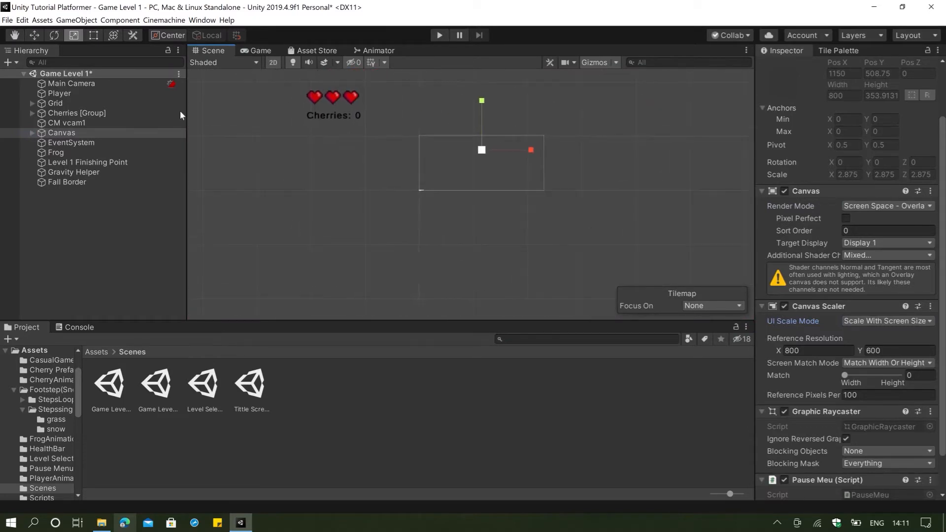
left_click(30, 133)
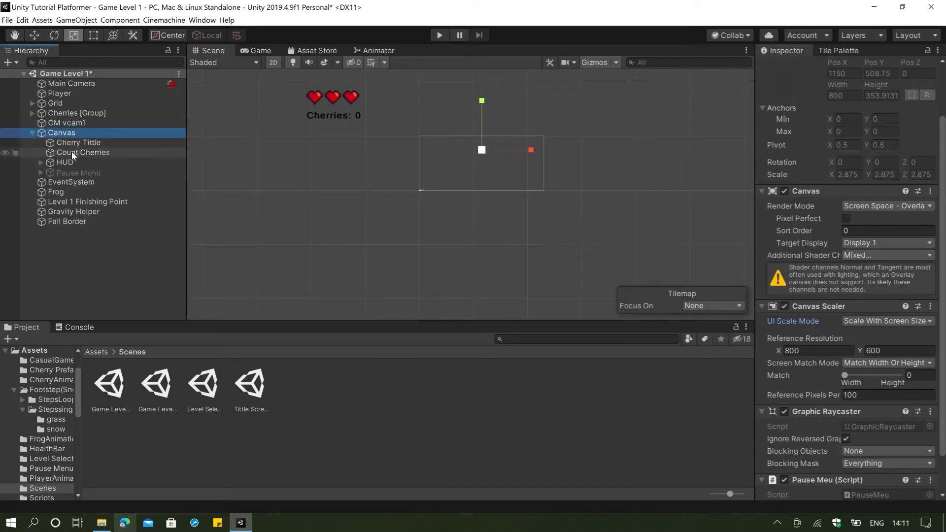
left_click(86, 144)
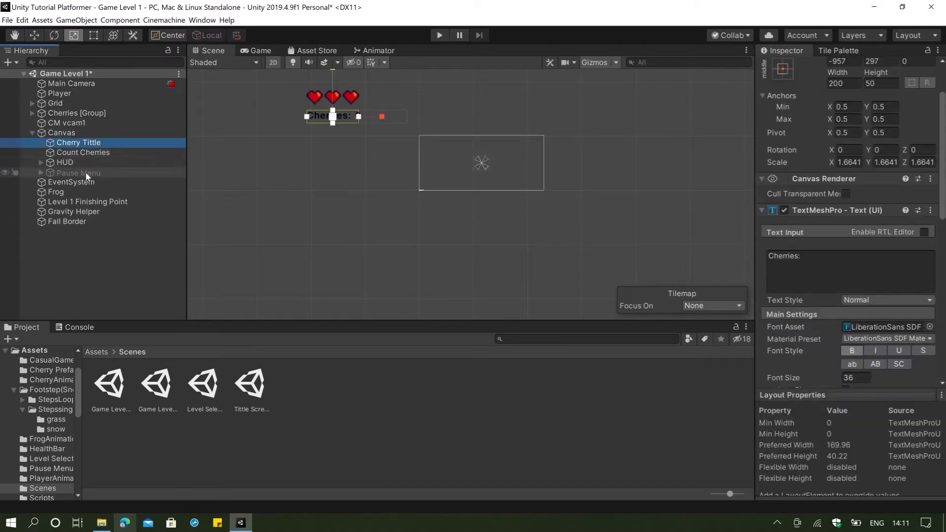
left_click(40, 172)
left_click(85, 173)
left_click(788, 67)
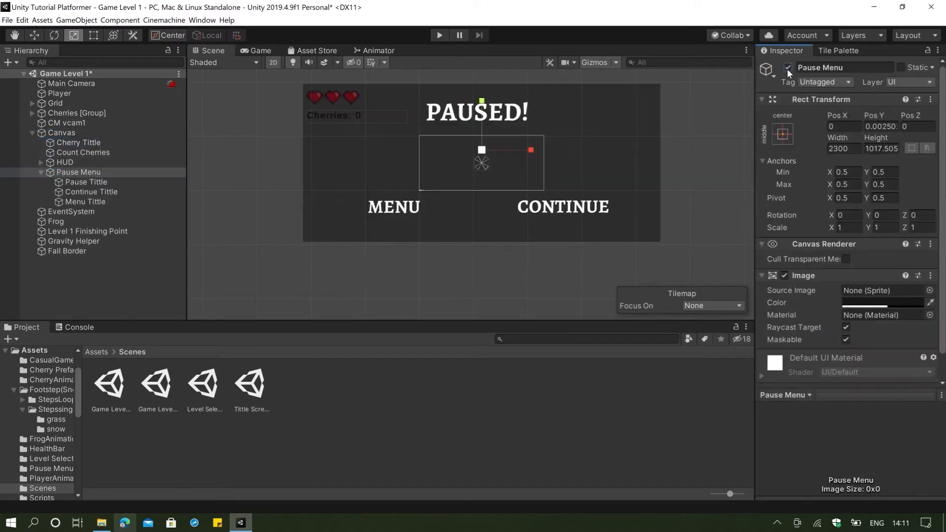
left_click(110, 200, "shift")
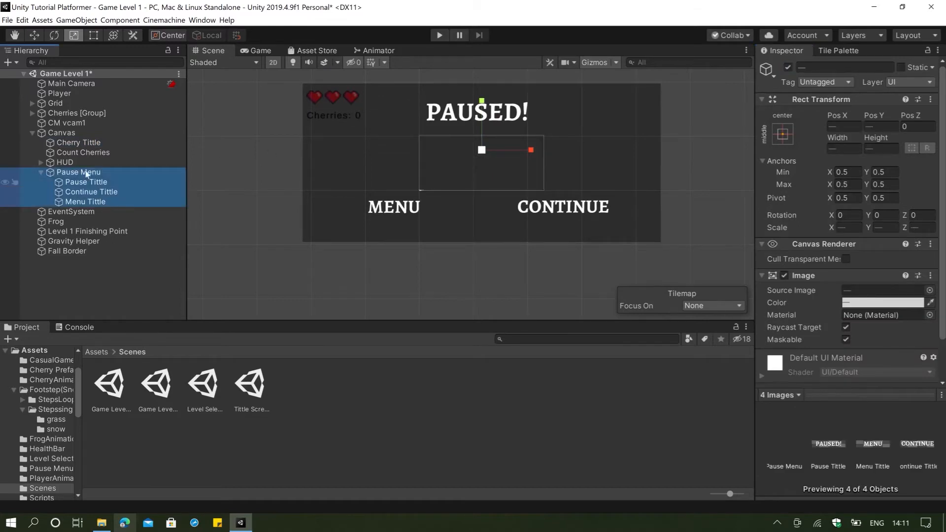
left_click(72, 146)
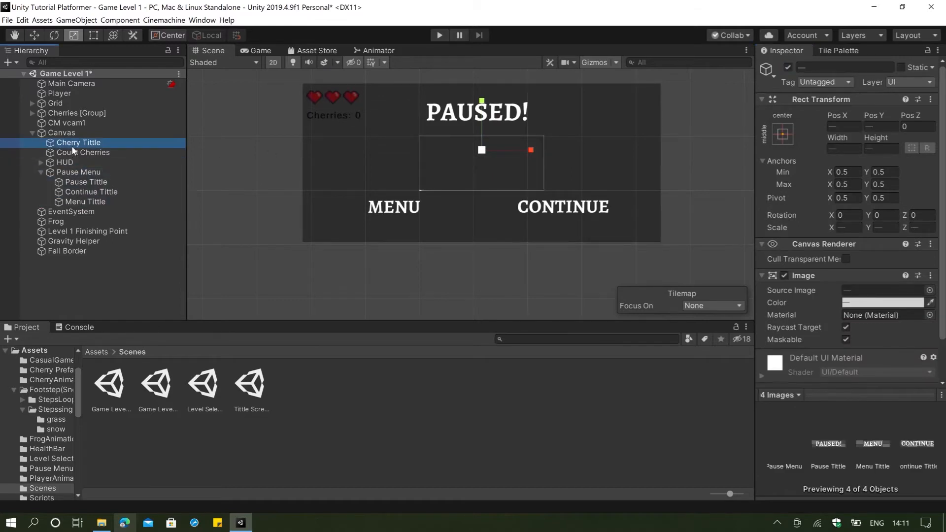
left_click(76, 173)
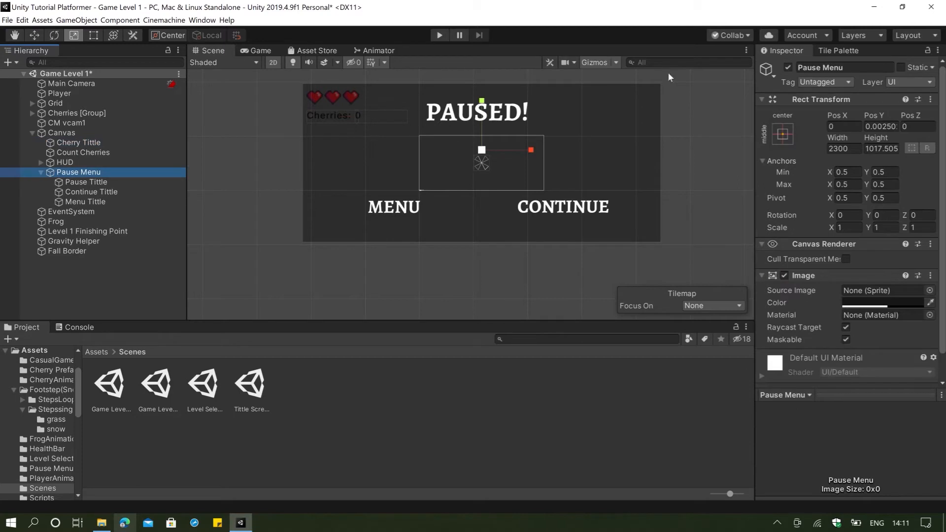
left_click(788, 67)
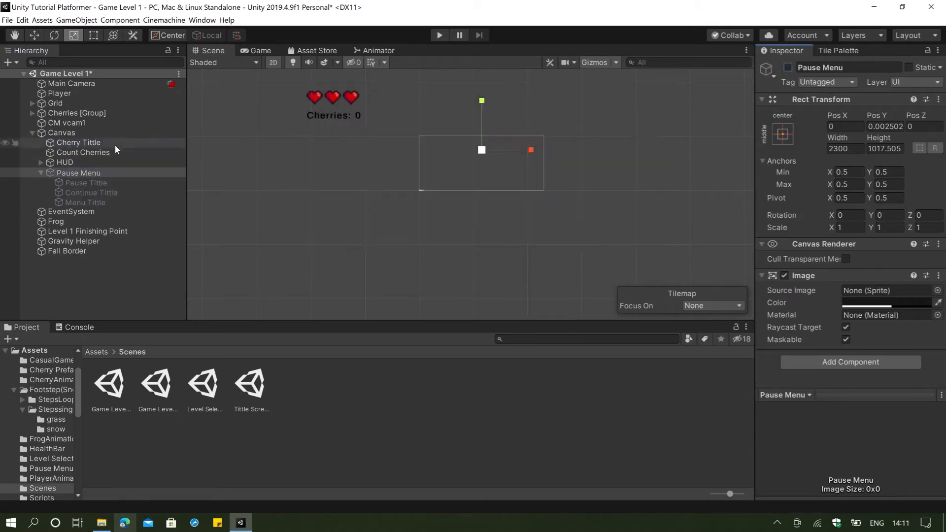
- Move Cherry Tittle, Count Cherries and HUD together into the canvas frame and check them in the Game view
left_click(97, 144)
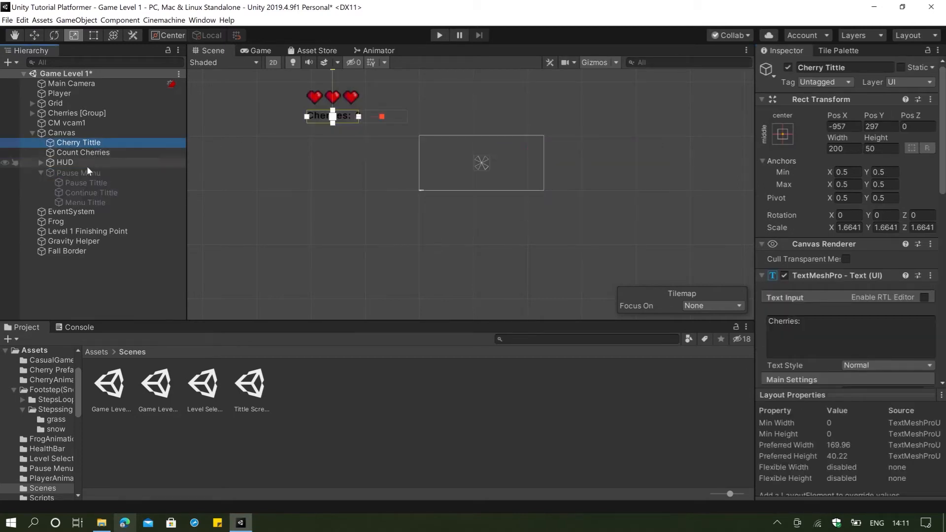
left_click(87, 162, "shift")
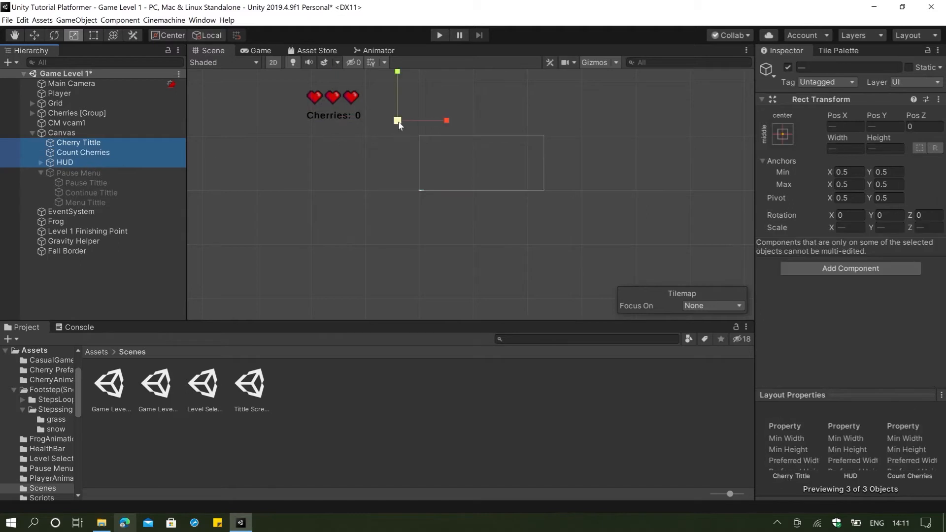
key("w")
left_click_drag(399, 120, 521, 168)
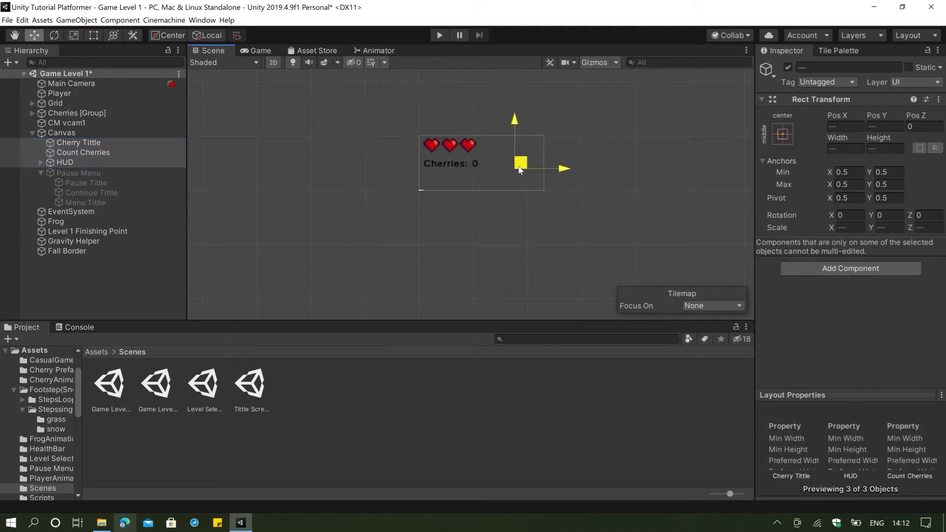
left_click(257, 52)
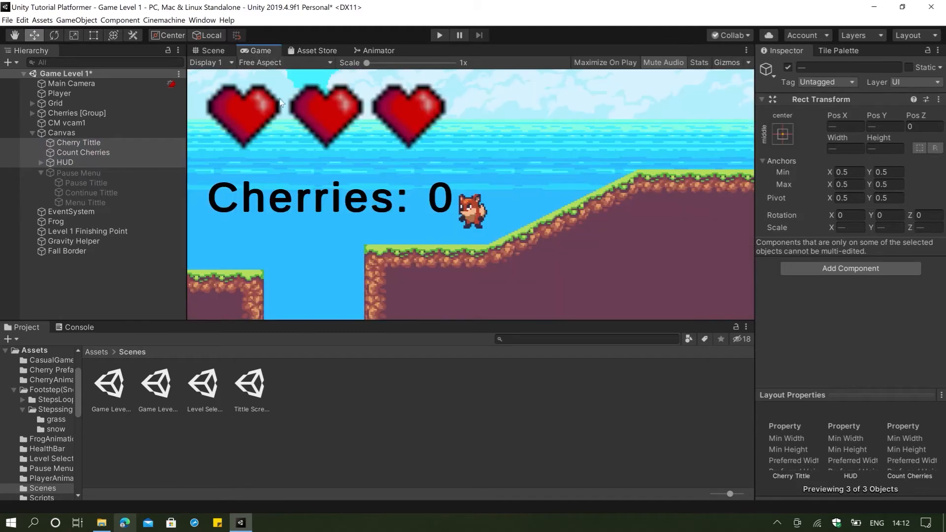
left_click(210, 49)
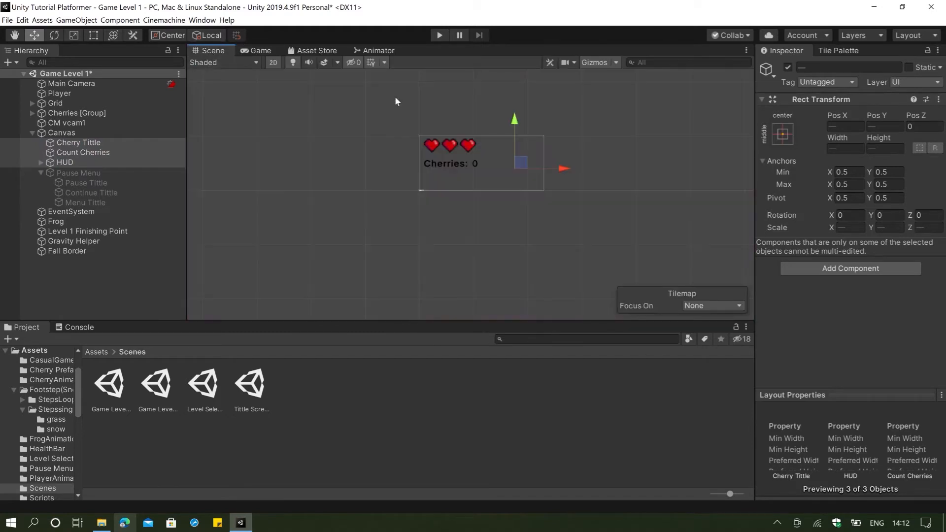
- Scale Cherry Tittle, Count Cherries and HUD down uniformly to about a third of their size and preview them in the Game view
scroll(457, 141, "up", 5)
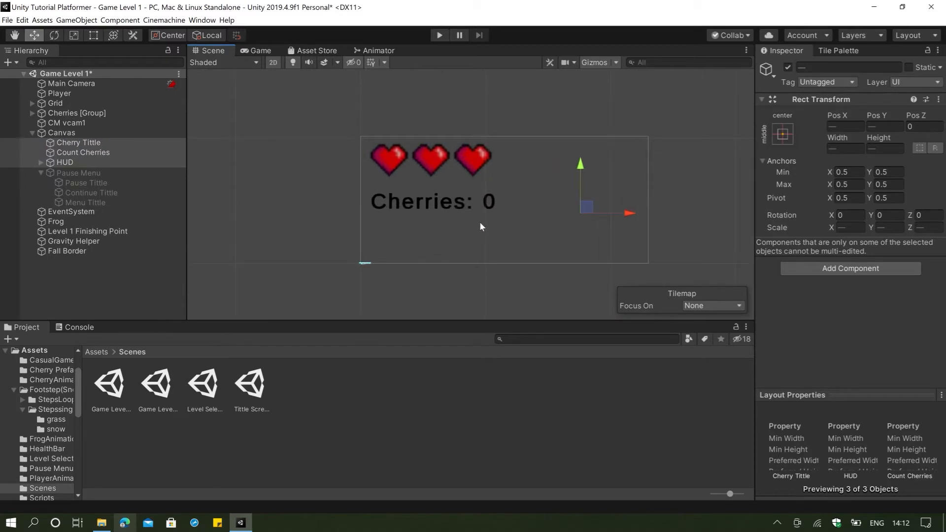
key("r")
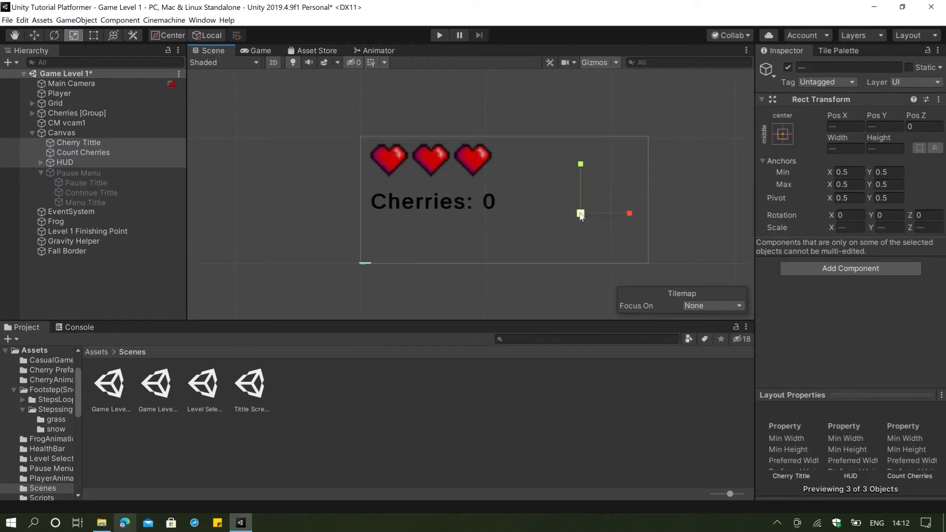
left_click_drag(580, 214, 539, 230)
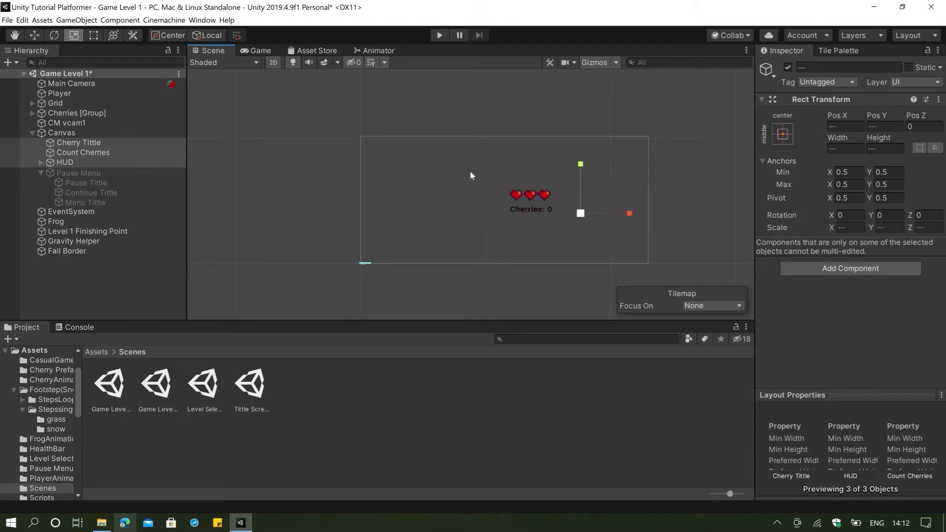
left_click(262, 50)
left_click(204, 50)
- Move the hearts and cherry counter into the canvas's top-left corner, check them in the Game view, and return to the Scene view
key("w")
left_click_drag(585, 206, 436, 160)
left_click(256, 50)
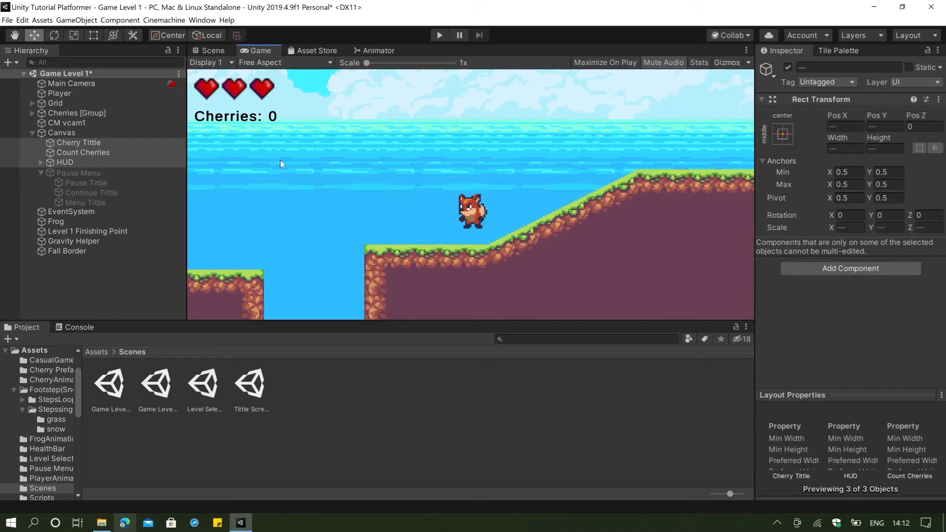
left_click(211, 51)
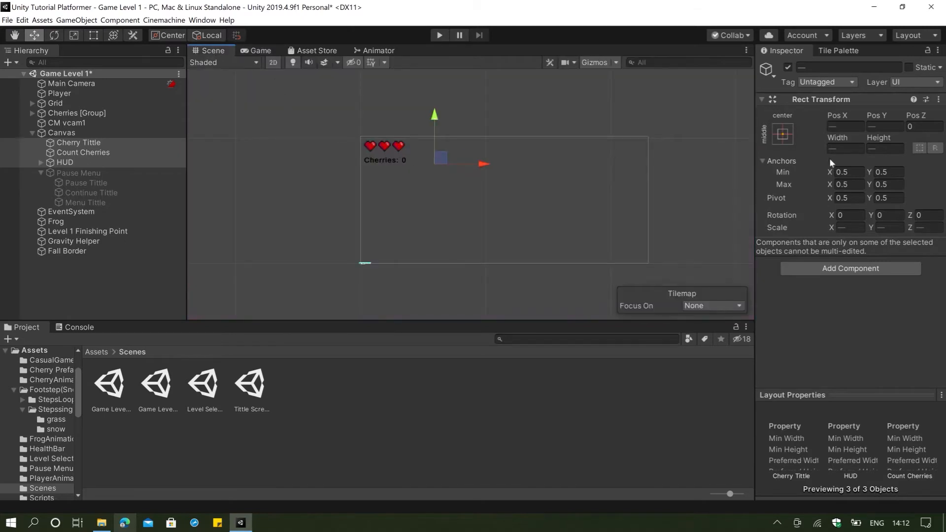
- Anchor Cherry Tittle to the top left of the canvas using the anchor presets
left_click(84, 182)
left_click(79, 144)
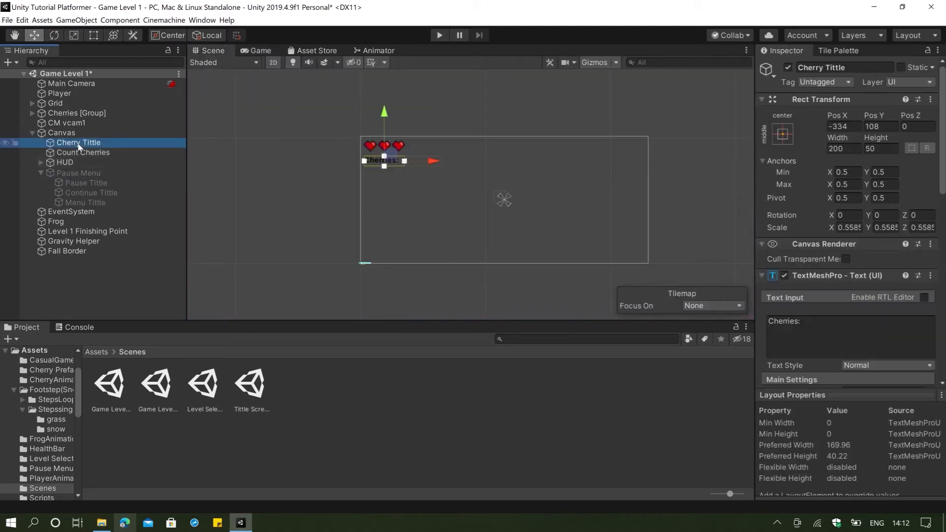
left_click(783, 135)
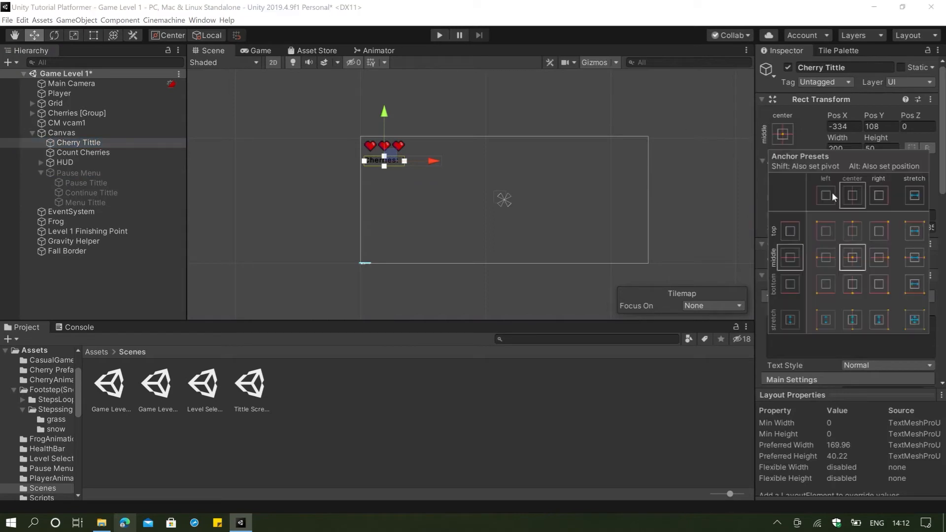
left_click(780, 131)
left_click(779, 130)
left_click(826, 231)
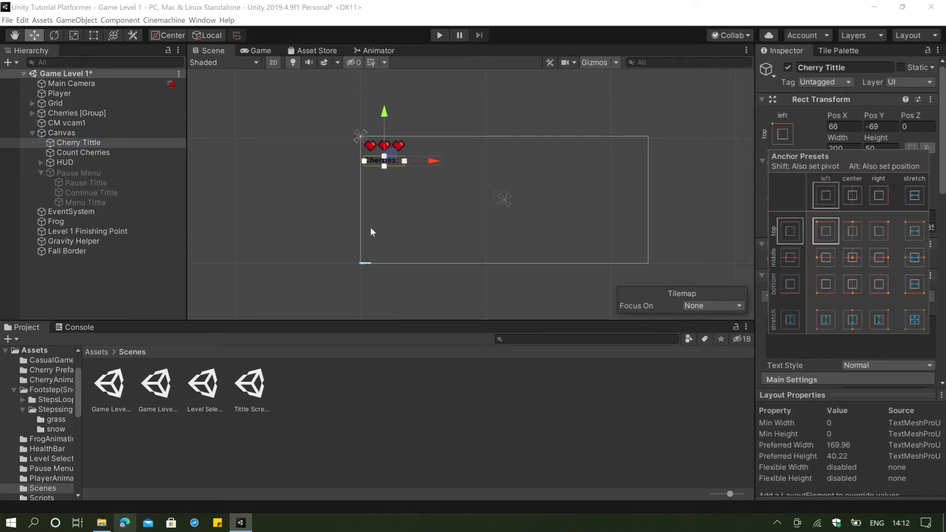
- Apply the top-left anchor preset to Count Cherries
left_click(90, 155)
left_click(783, 134)
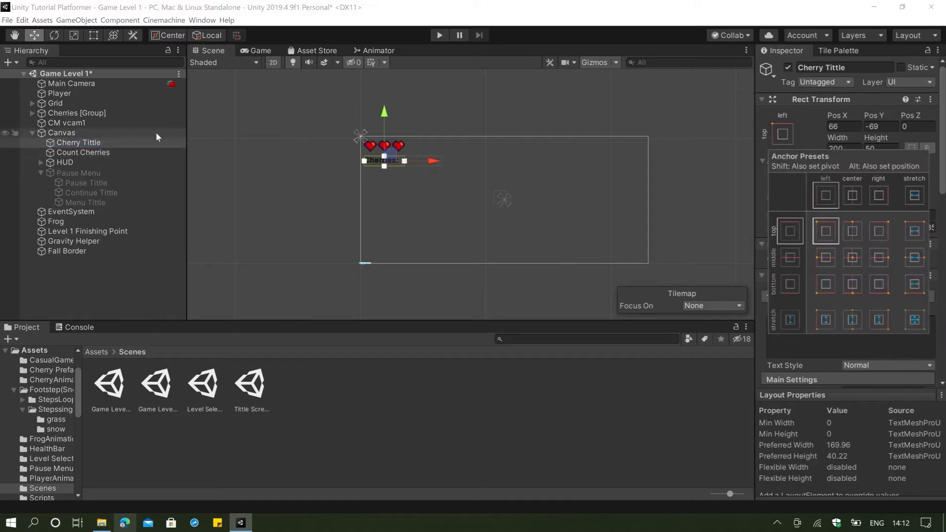
left_click(117, 154)
key("f")
left_click(87, 154)
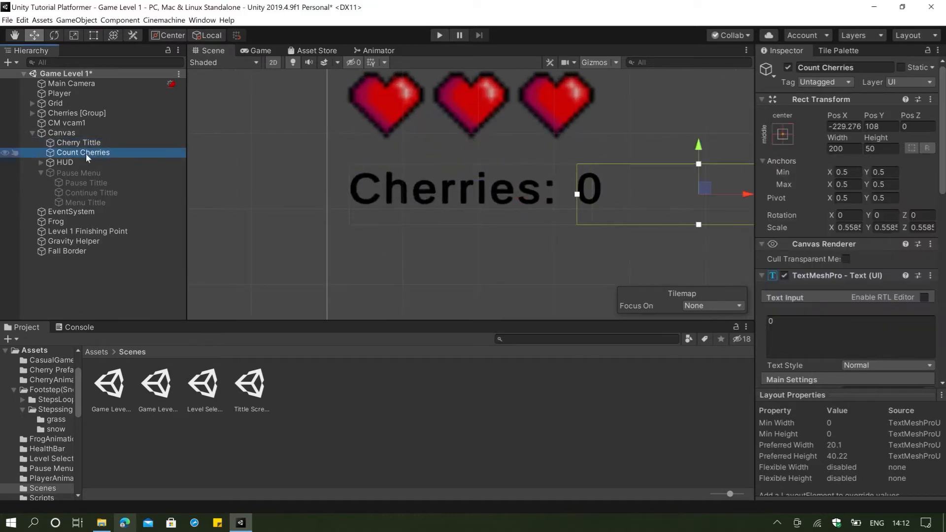
left_click(783, 136)
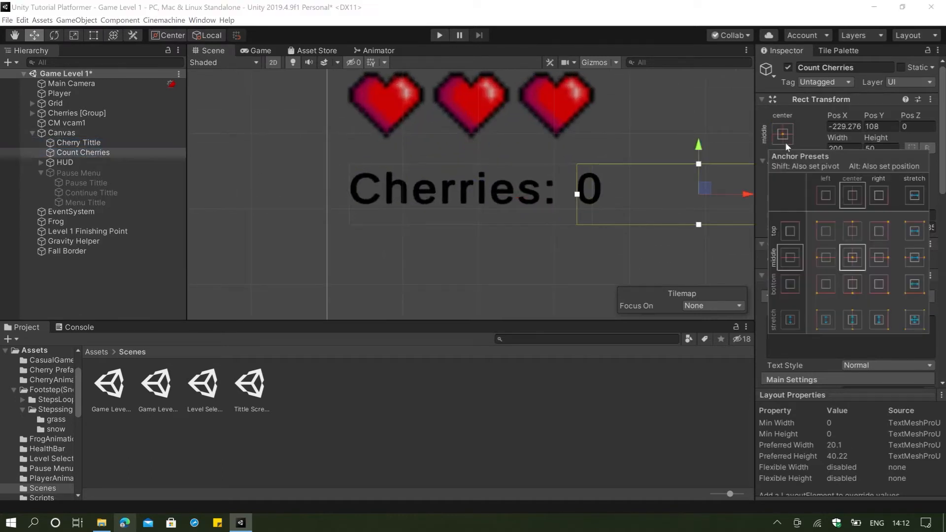
left_click(823, 232)
- Anchor the HUD to the top left and inspect its placement within the canvas frame
left_click(128, 164)
key("f")
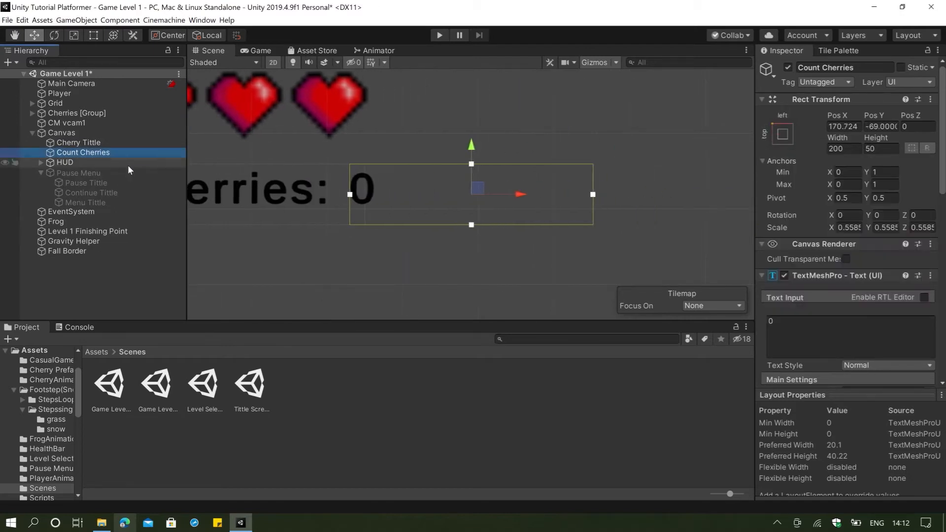
left_click(128, 165)
left_click(783, 136)
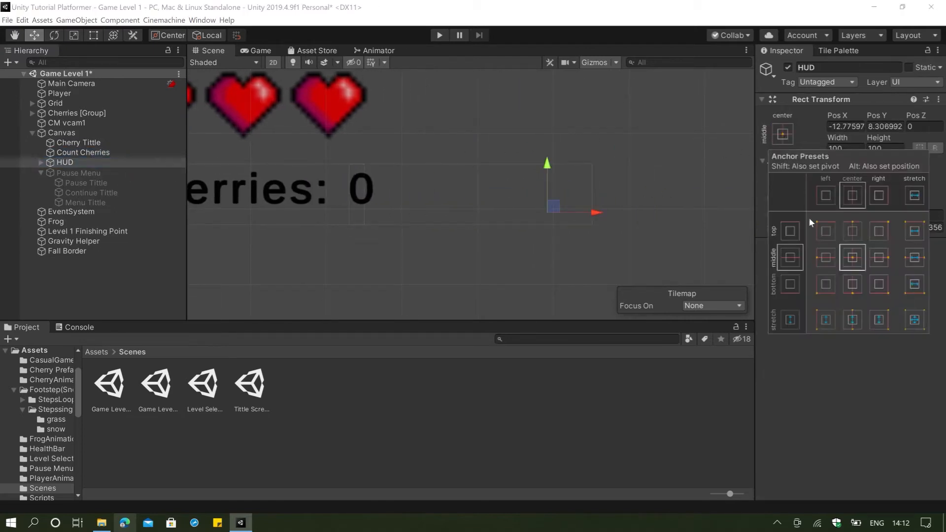
left_click(824, 230)
scroll(366, 148, "down", 4)
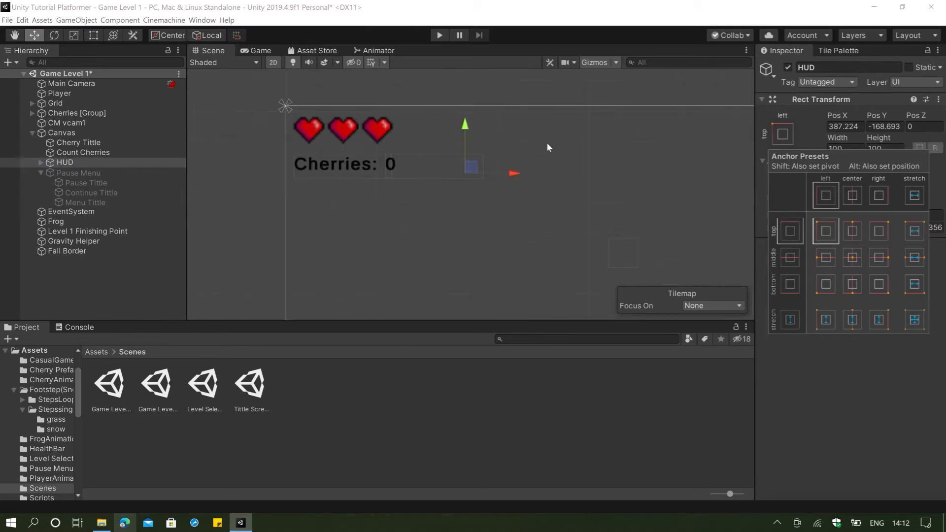
scroll(547, 147, "down", 1)
left_click(783, 136)
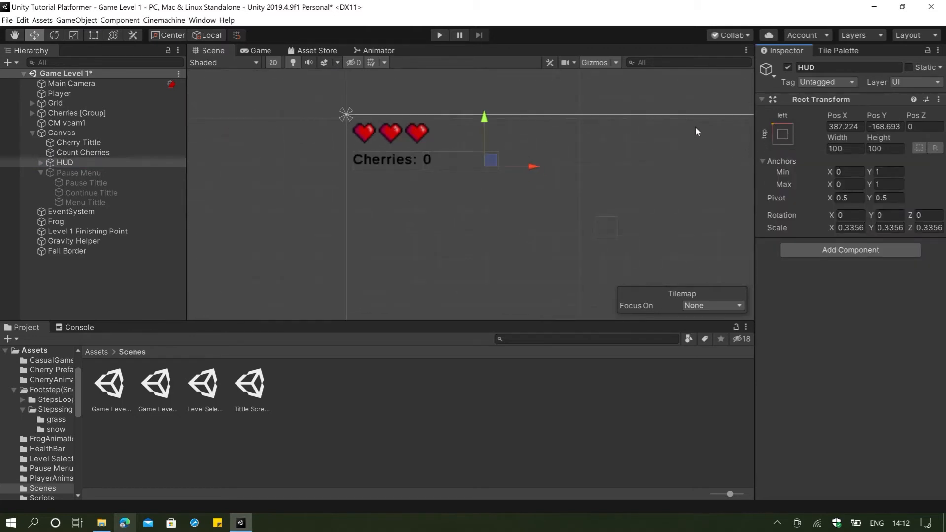
scroll(484, 156, "down", 10)
scroll(365, 248, "up", 5)
scroll(365, 248, "up", 2)
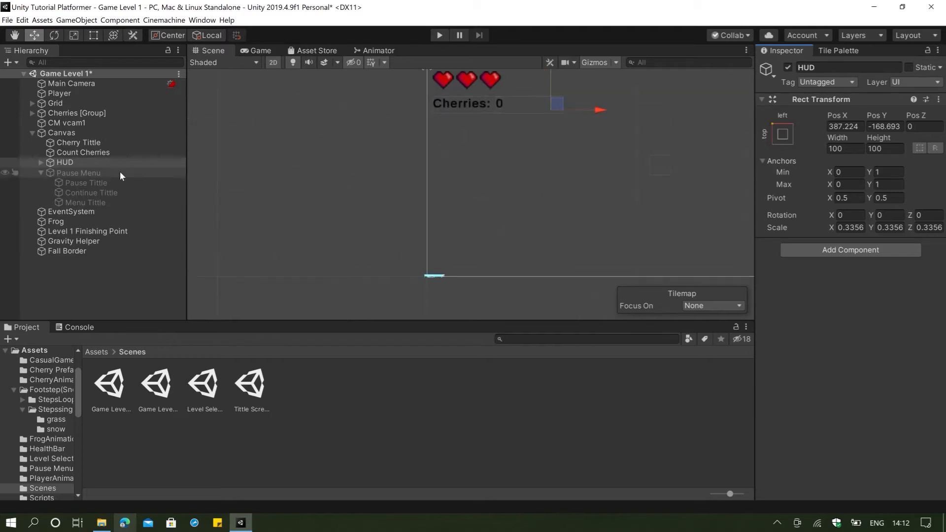
- Enable Pause Menu and scale it down uniformly to about 0.3355, close to the canvas frame's size
left_click(113, 173)
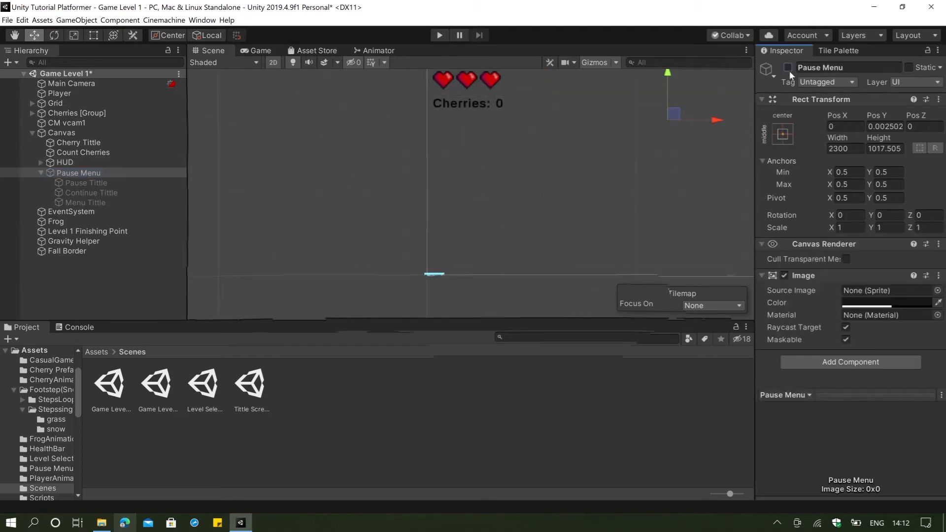
left_click(788, 68)
scroll(635, 145, "down", 4)
scroll(650, 147, "down", 2)
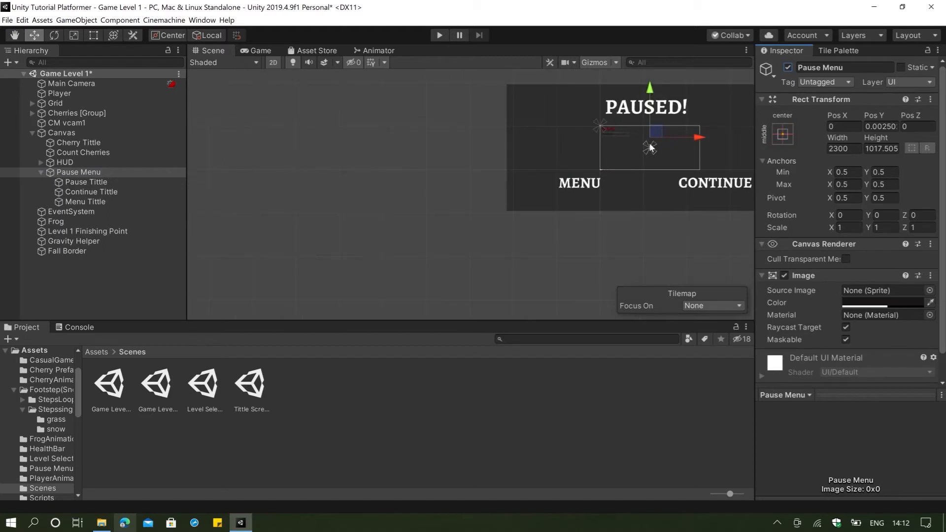
middle_click_drag(645, 251, 536, 275)
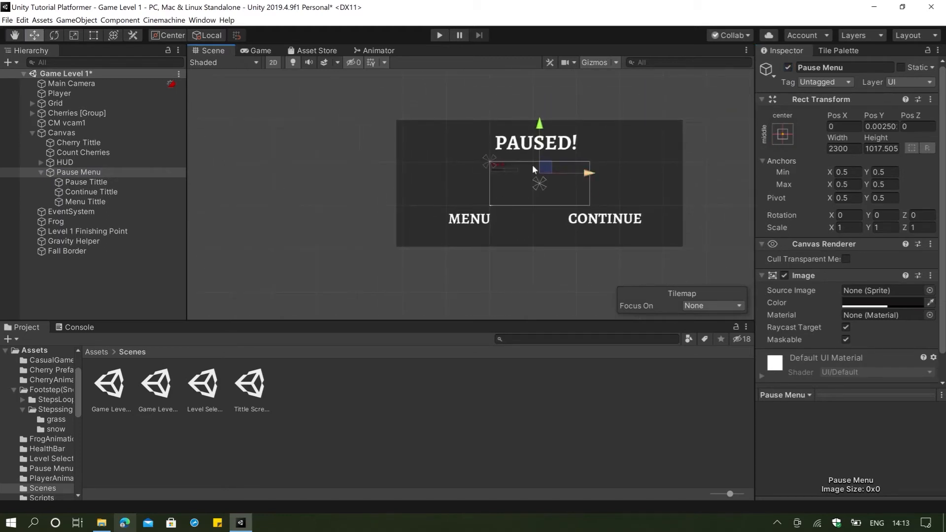
key("r")
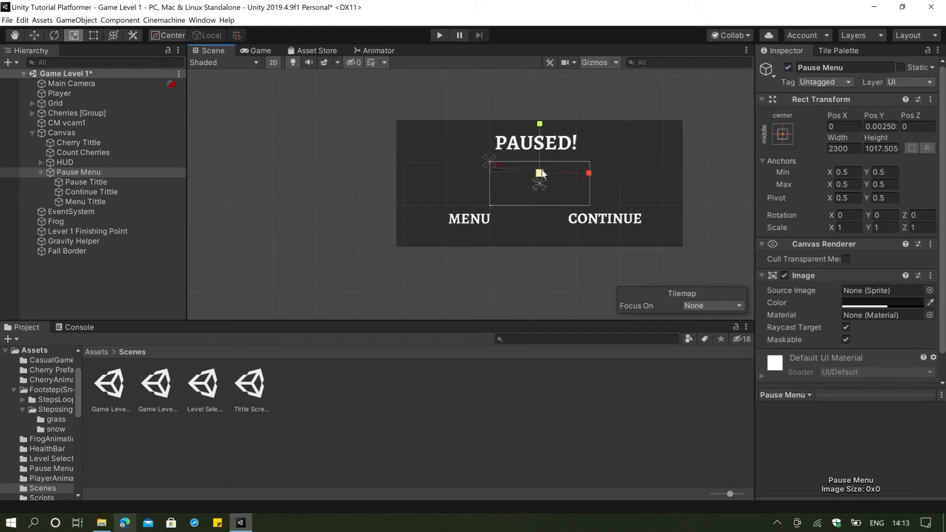
left_click_drag(541, 172, 504, 176)
- Refit Pause Menu to cover the whole canvas frame, at a scale of about 0.3786 and position about X -4, Y -7
scroll(563, 198, "up", 5)
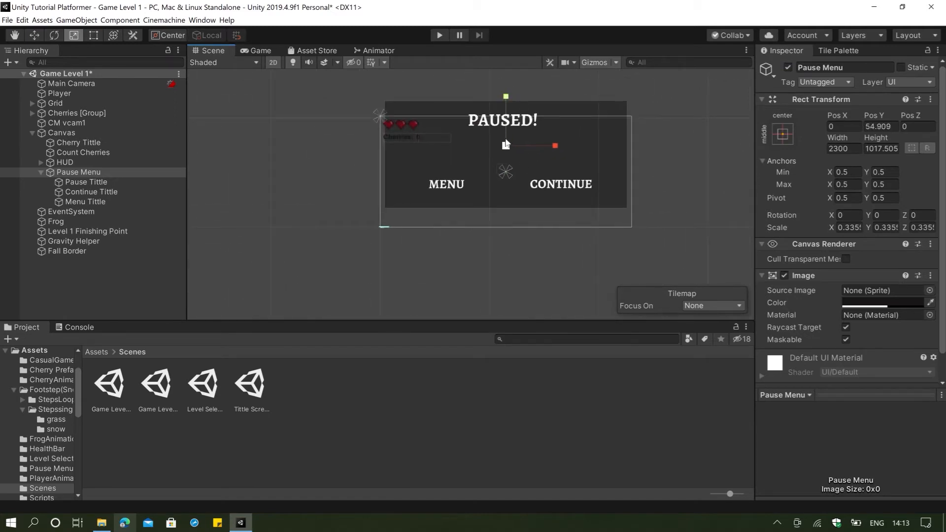
key("w")
left_click_drag(515, 138, 546, 147)
scroll(458, 172, "up", 3)
key("r")
key("w")
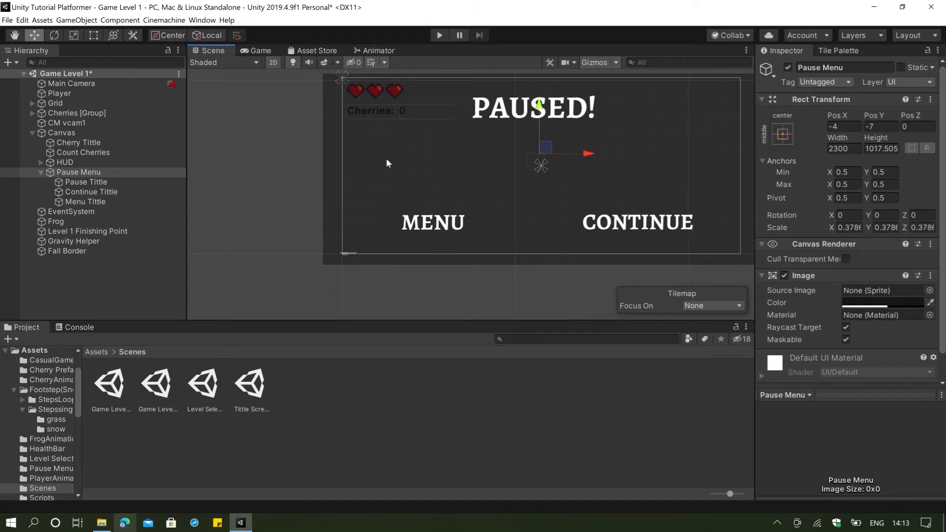
- Anchor Pause Tittle to the top center of the Pause Menu
left_click(108, 173)
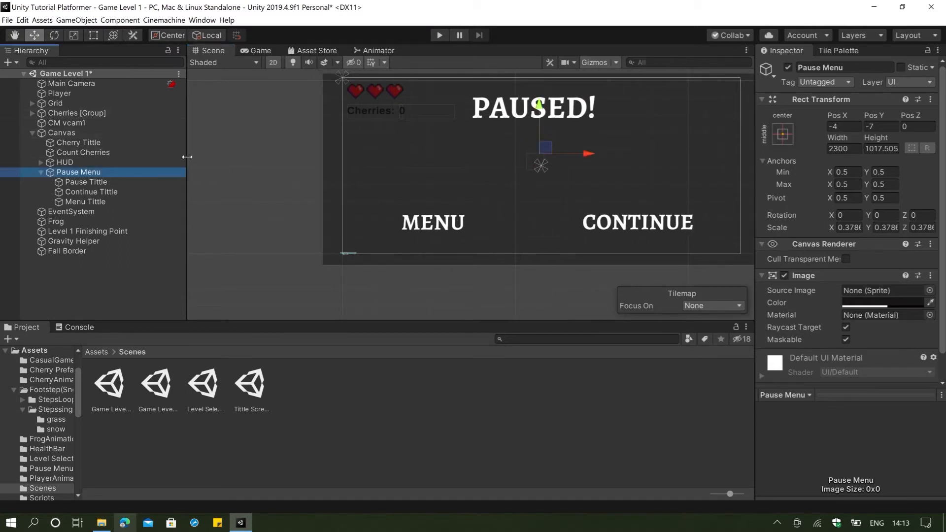
left_click(104, 181)
left_click(785, 135)
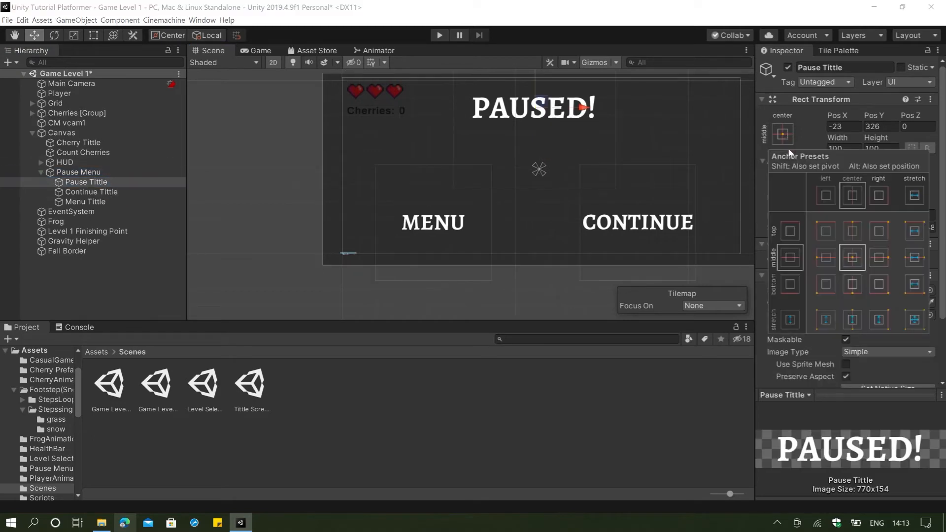
left_click(852, 230)
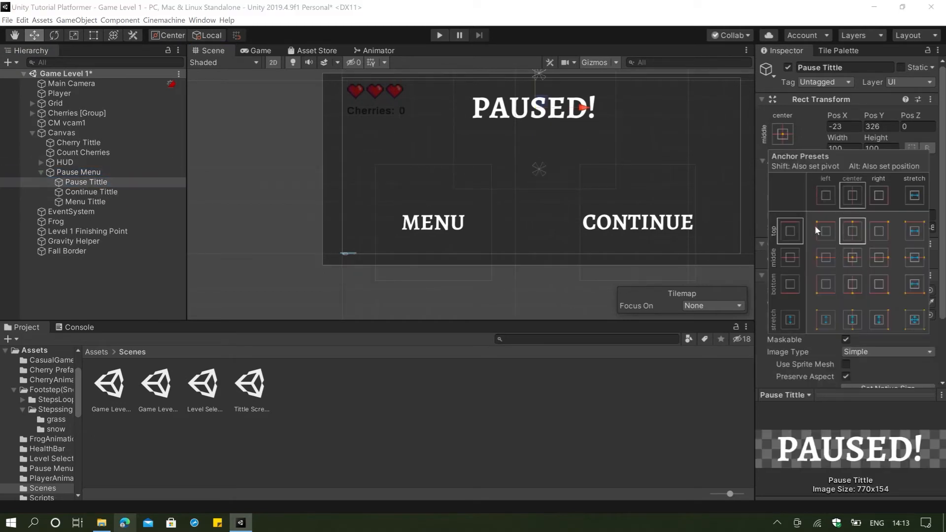
- Anchor Continue Tittle to the bottom right of the Pause Menu
left_click(142, 191)
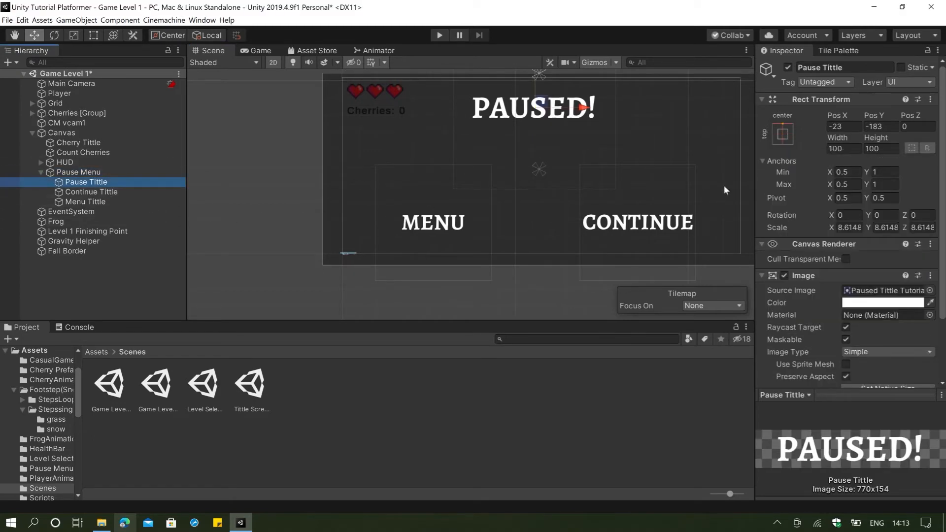
left_click(114, 196)
left_click(789, 143)
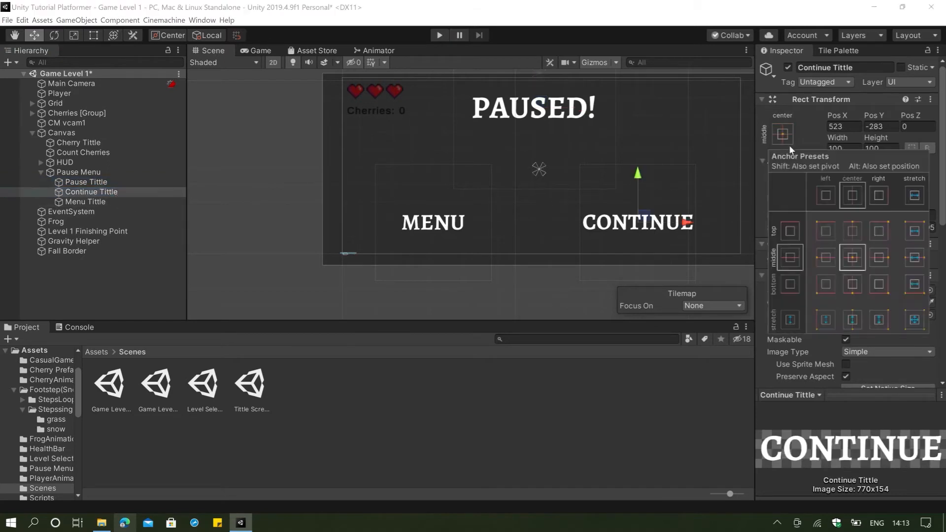
left_click(789, 145)
left_click(880, 284)
- Anchor Menu Tittle to the bottom left of the Pause Menu and clear the selection
left_click(103, 200)
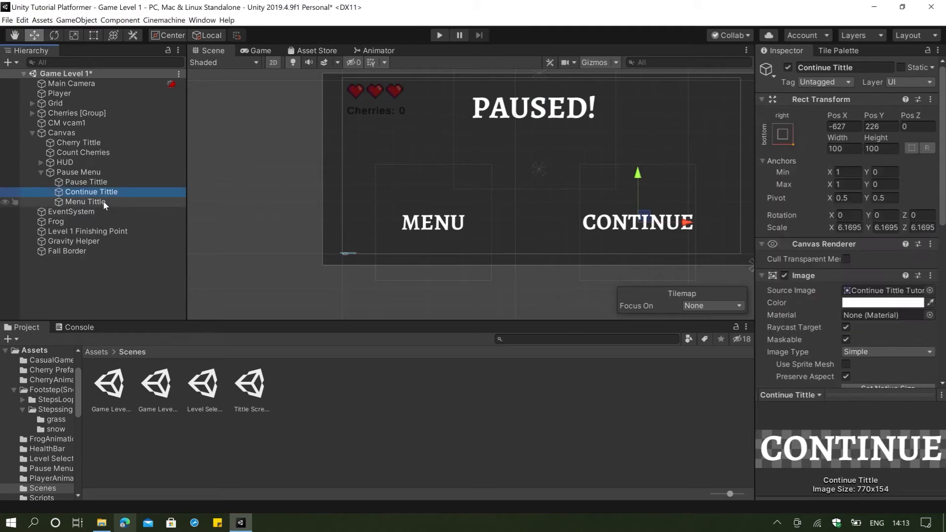
left_click(103, 202)
left_click(783, 132)
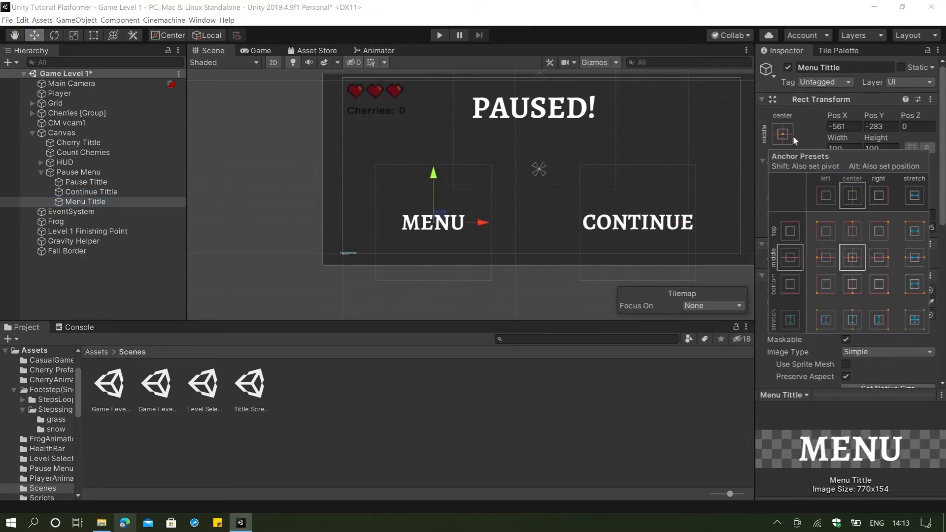
left_click(821, 288)
left_click(557, 280)
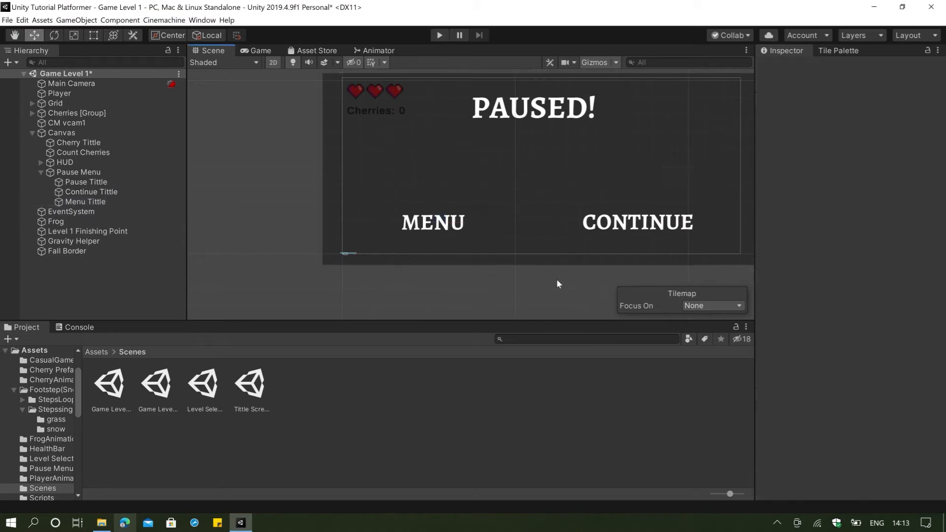
- Shift Pause Menu and its three titles together slightly to the right and check the pause screen in the game preview
scroll(572, 279, "down", 2)
left_click(258, 51)
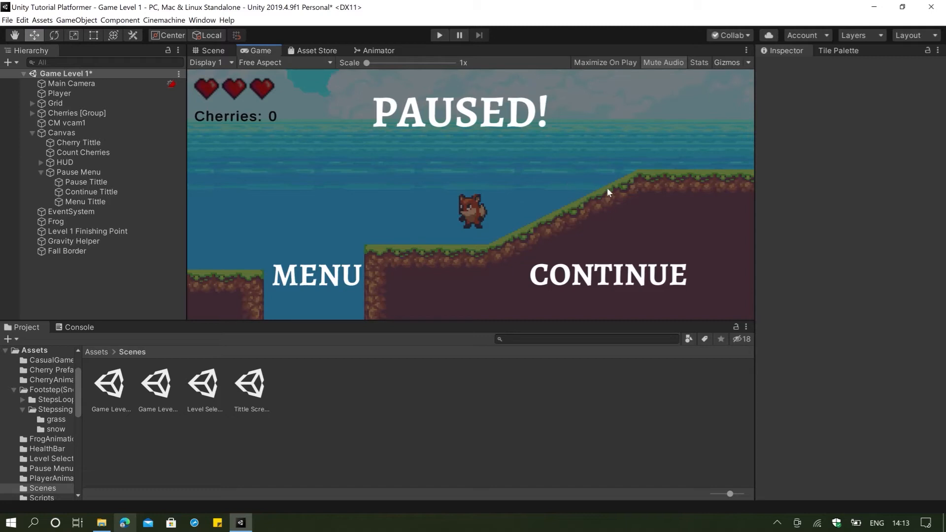
left_click(216, 51)
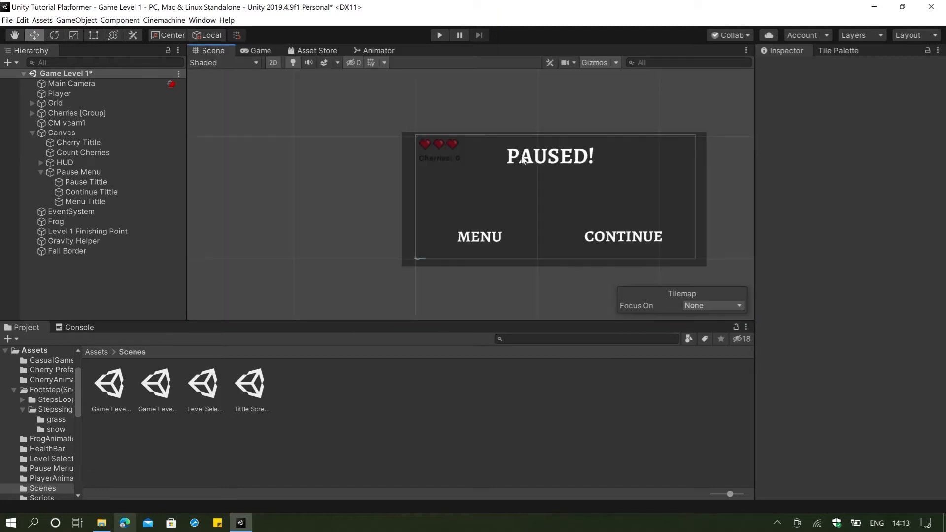
left_click(111, 172)
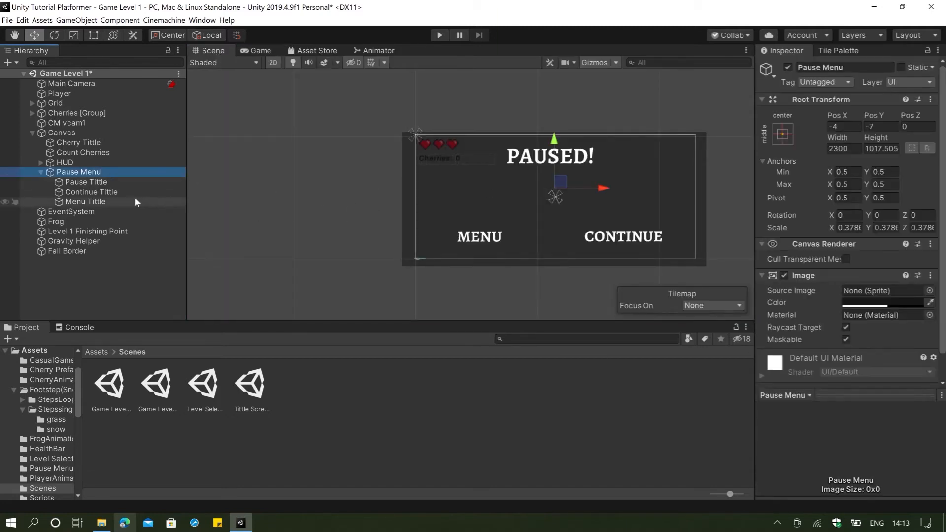
left_click(96, 199, "shift")
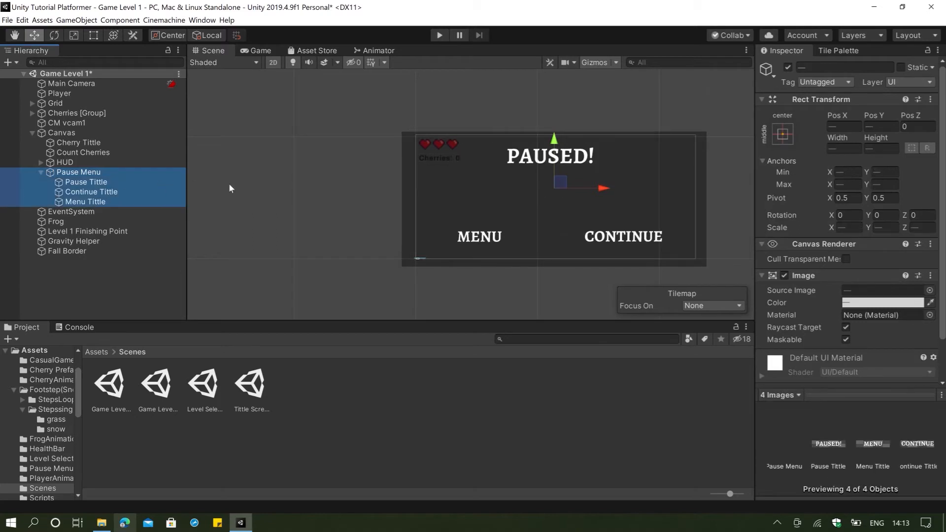
left_click_drag(596, 192, 598, 193)
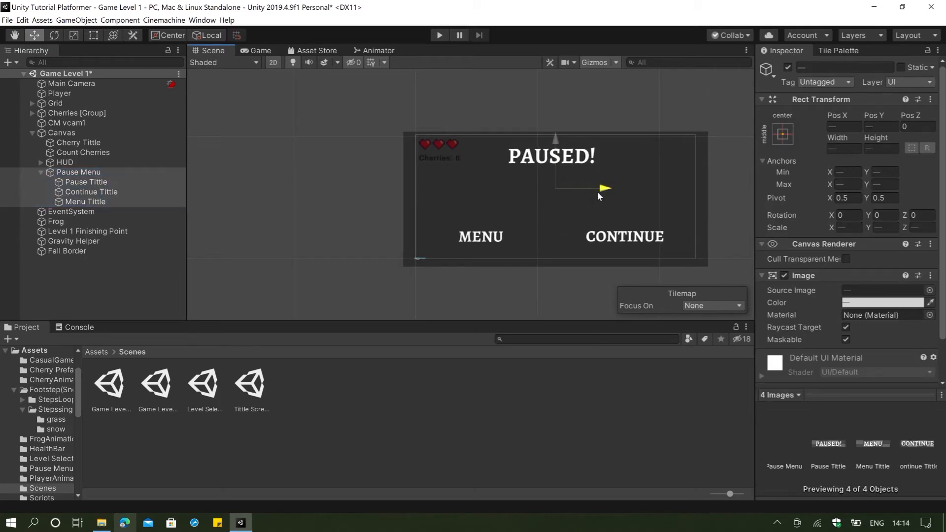
left_click(253, 51)
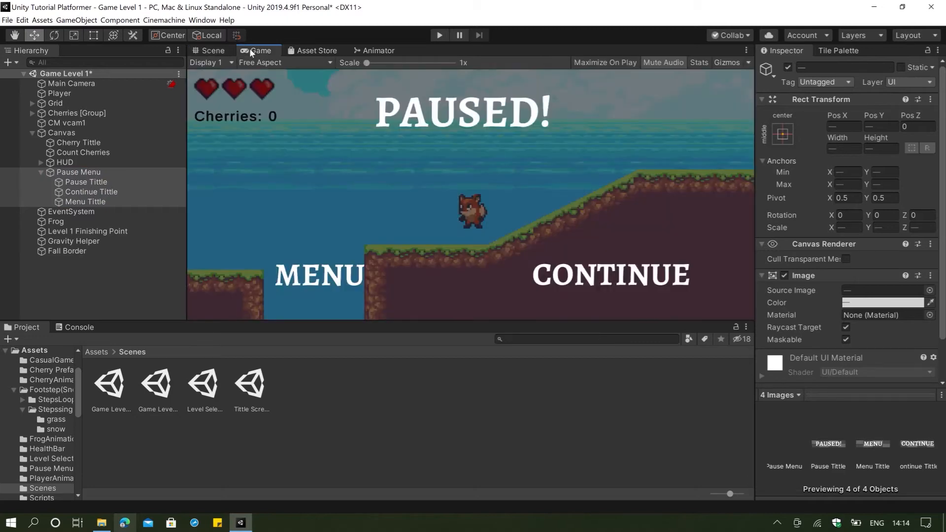
left_click(208, 50)
- Open the Tittle Screen scene, saving the changes to Game Level 1
left_click(392, 363)
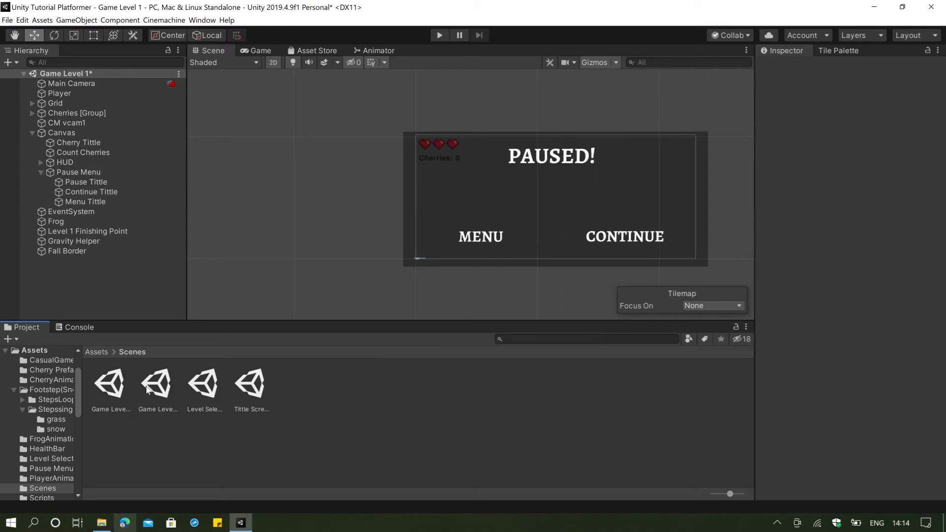
double_click(235, 388)
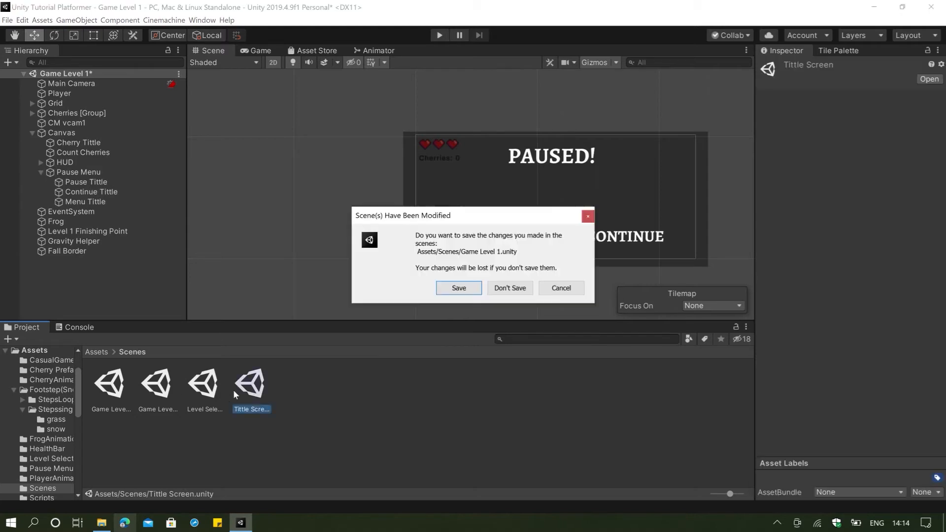
left_click(457, 289)
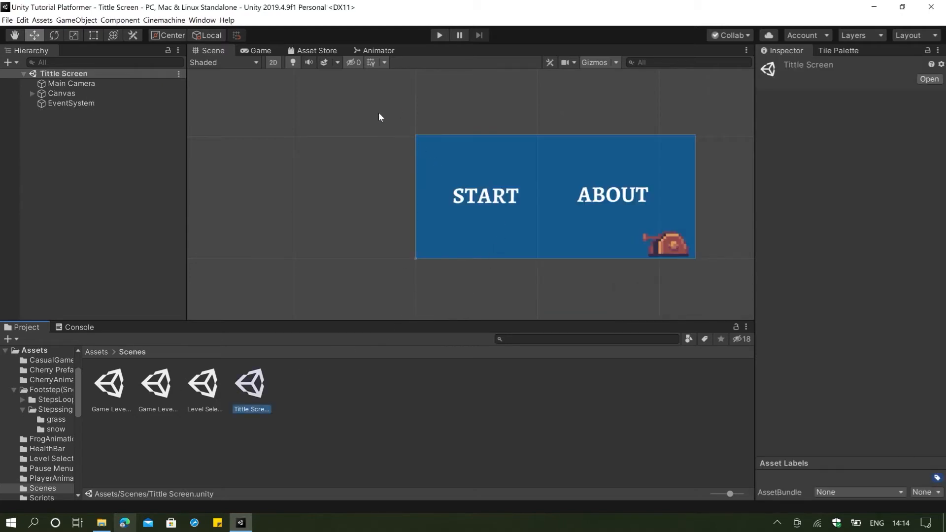
- Set the UI scale mode of the Tittle Screen's Canvas to Scale With Screen Size
left_click(69, 94)
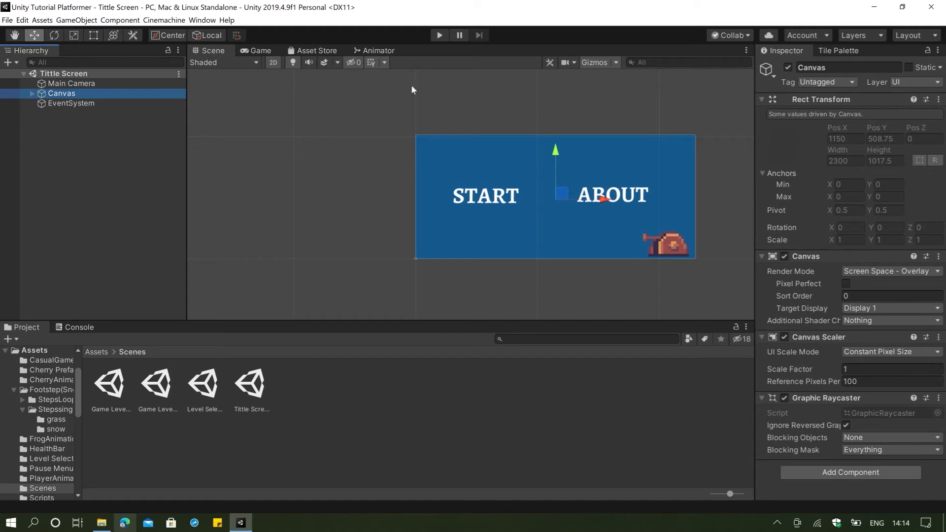
left_click(32, 93)
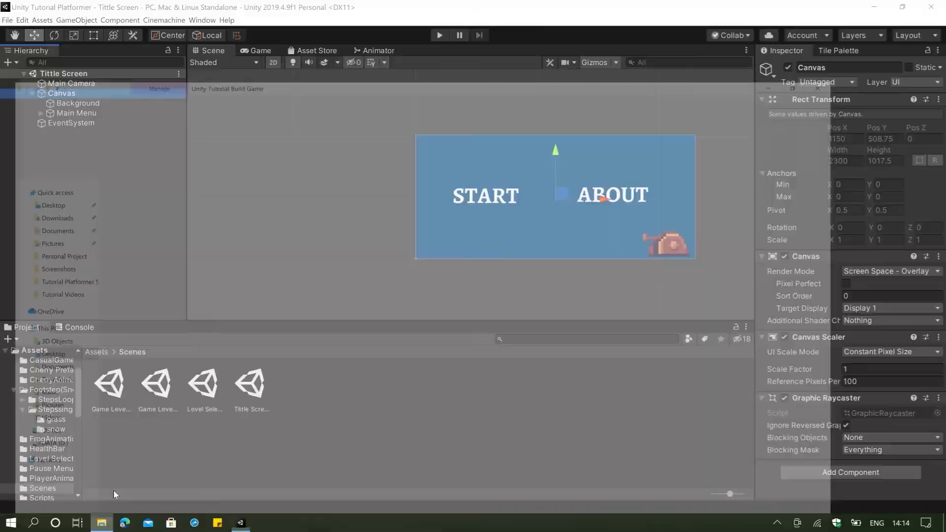
left_click(113, 490)
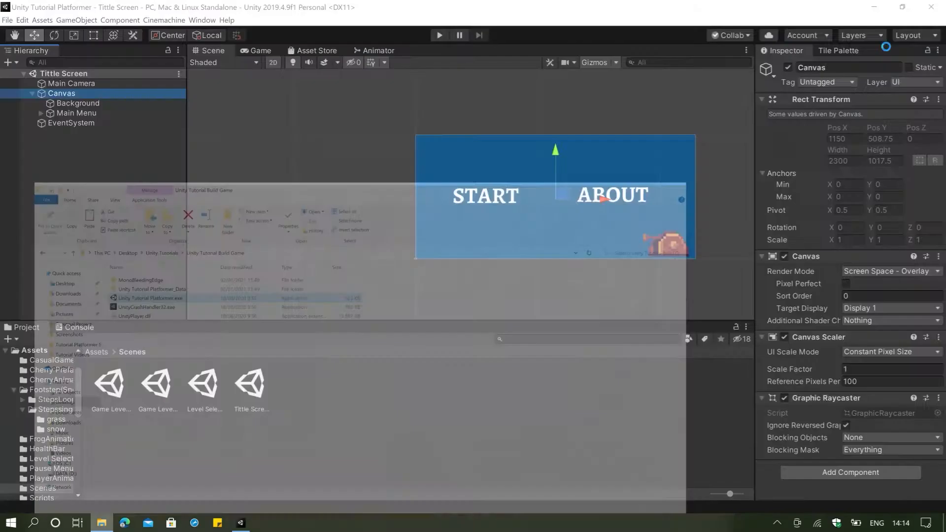
left_click(873, 7)
left_click(881, 354)
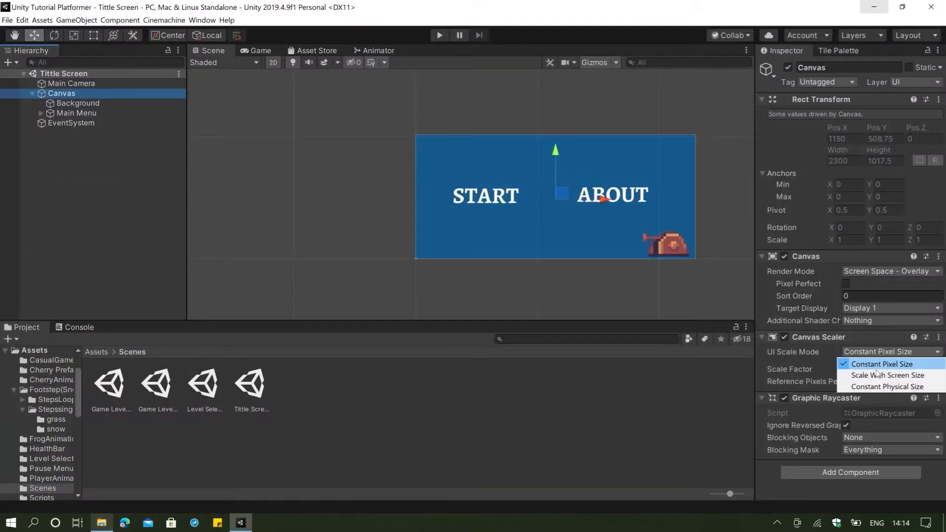
left_click(844, 368)
scroll(447, 199, "down", 5)
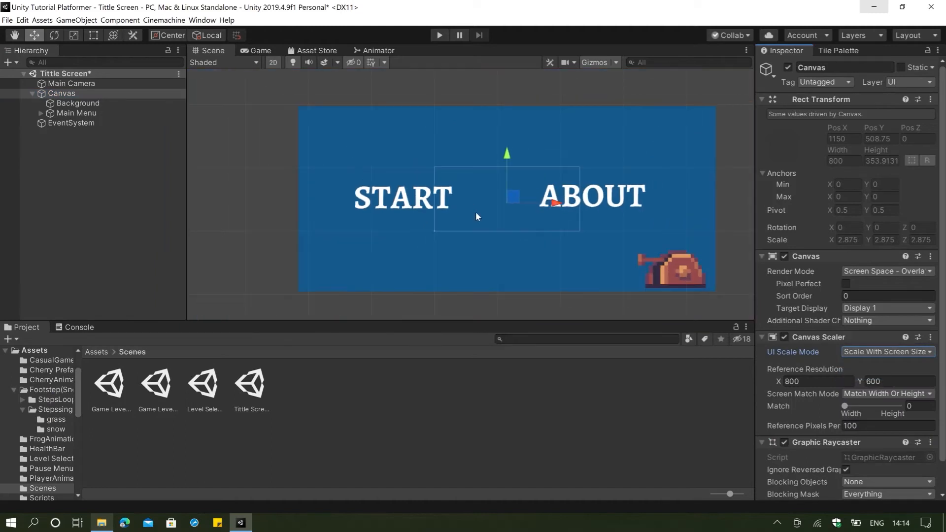
- Scale Background and Main Menu down together and reposition them so the blue background covers the whole canvas frame
left_click(77, 104)
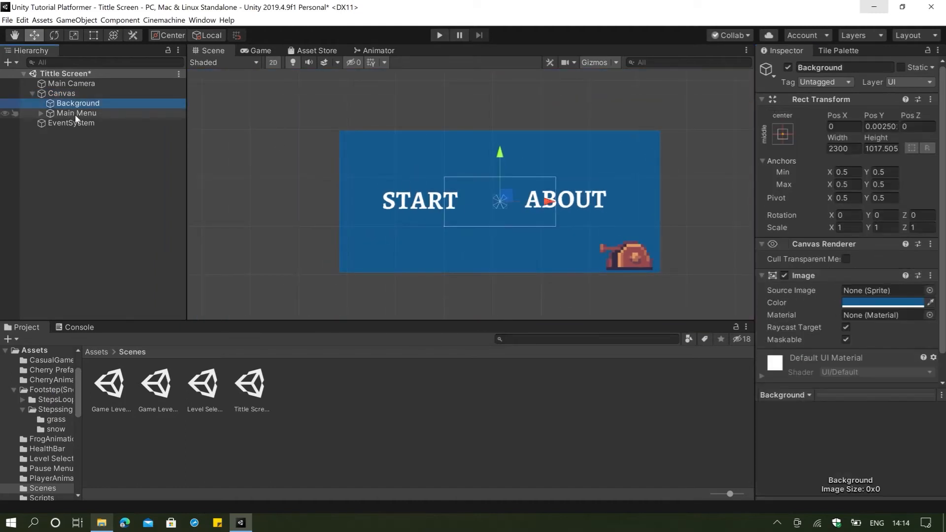
left_click(75, 114, "ctrl")
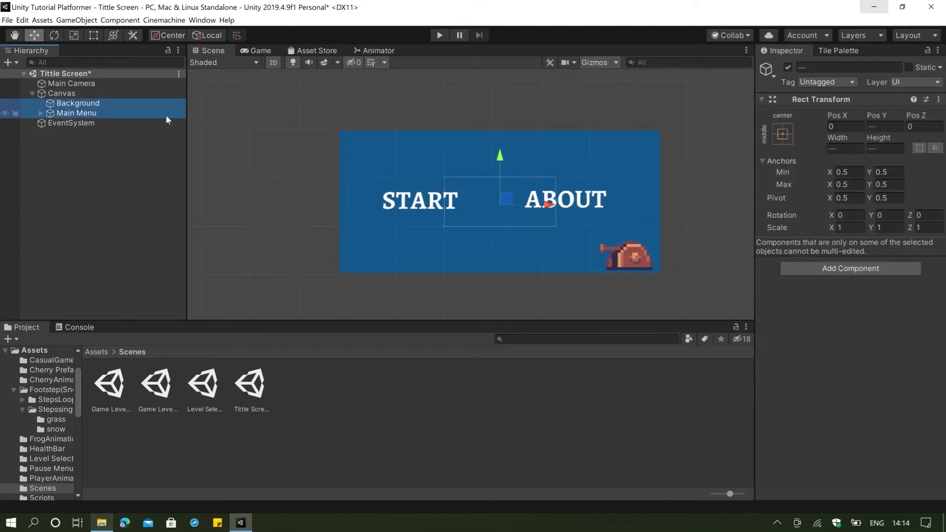
key("r")
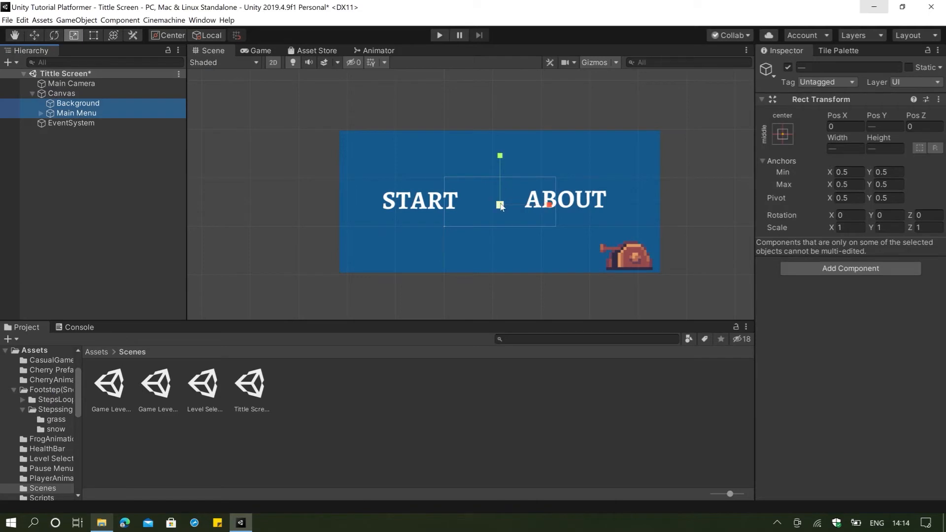
left_click_drag(501, 206, 467, 218)
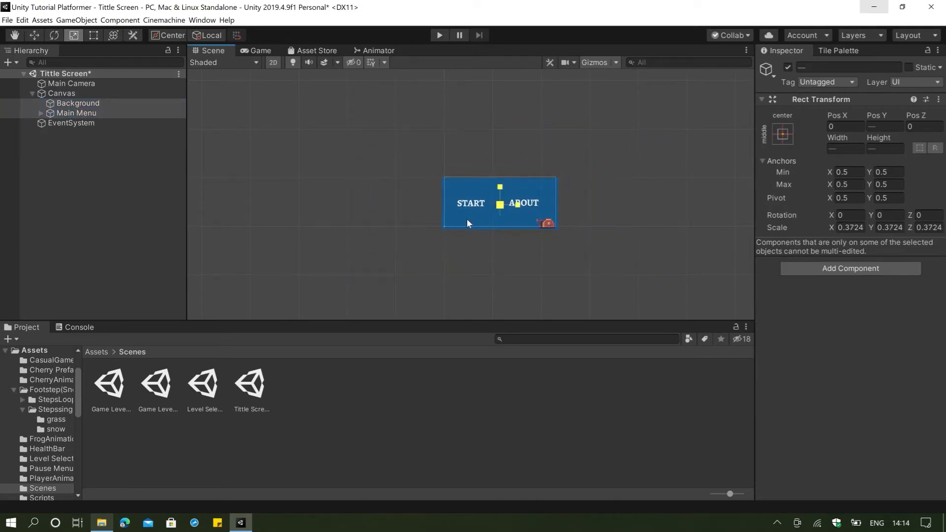
left_click(256, 52)
left_click(212, 51)
scroll(513, 202, "up", 6)
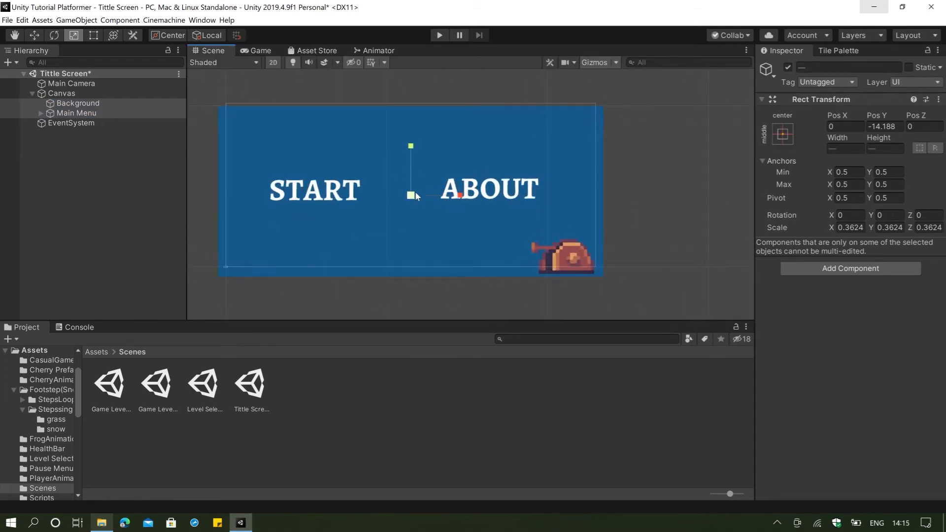
mouse_move(416, 194)
left_mouse_down()
mouse_move(418, 202)
mouse_move(421, 167)
mouse_move(395, 173)
mouse_move(420, 180)
mouse_move(410, 180)
left_mouse_up()
key("w")
left_click_drag(406, 143, 406, 145)
- Shrink Main Menu's Crank to a scale of about 2.75 and place it in the bottom right corner at X 870, Y -338
left_click(77, 103)
left_click(41, 113)
left_click(75, 143)
key("r")
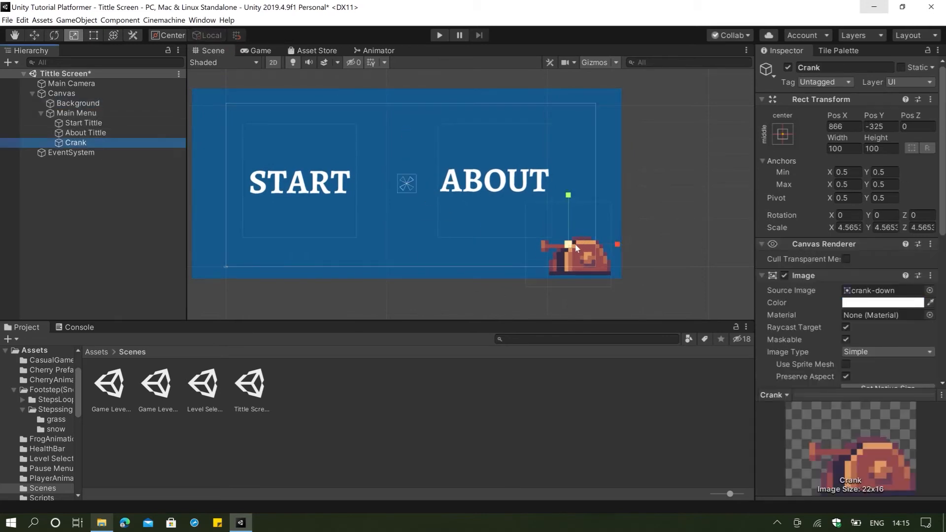
key("w")
mouse_move(568, 244)
left_mouse_down()
mouse_move(557, 245)
mouse_move(564, 233)
mouse_move(554, 241)
left_mouse_up()
key("r")
key("w")
left_click_drag(564, 233, 578, 243)
left_click(248, 51)
left_click(214, 51)
left_click(255, 49)
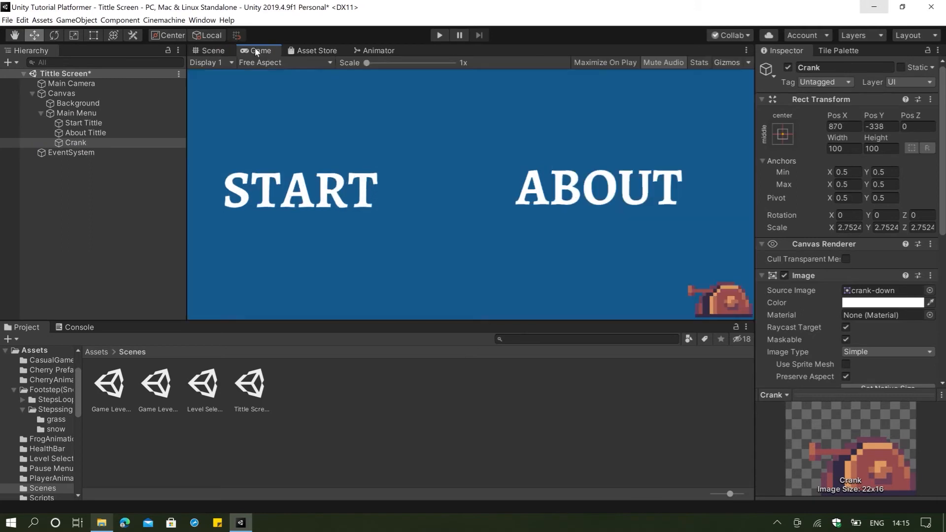
- Scale Start Tittle and About Tittle down together to about 4.88 and place them at about X -393 and 445, Y -13
left_click(213, 50)
left_click(83, 123)
left_click(85, 133, "ctrl")
key("r")
mouse_move(403, 176)
left_mouse_down()
mouse_move(389, 185)
mouse_move(417, 181)
left_mouse_up()
key("w")
left_click(259, 49)
left_click(213, 51)
left_click(256, 52)
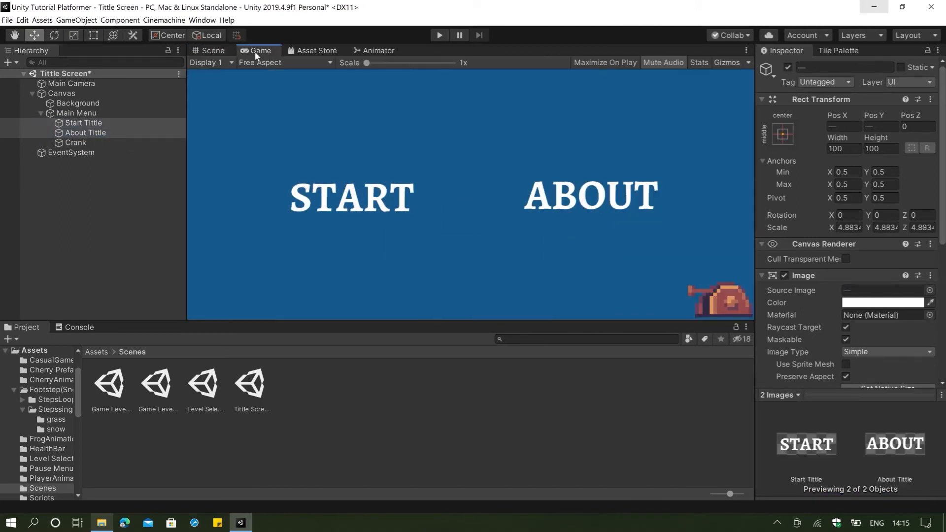
- Anchor Start Tittle to the middle left of the Main Menu
left_click(200, 50)
left_click(327, 191)
left_click(328, 191)
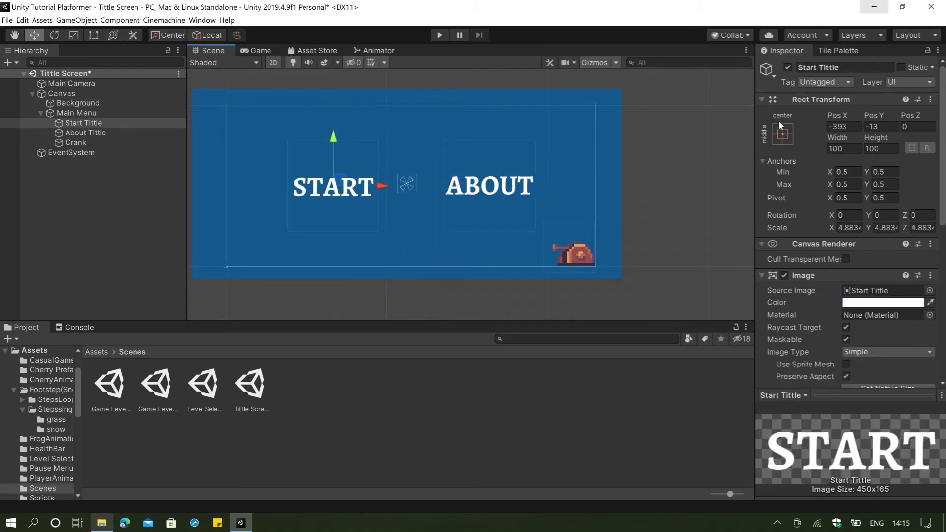
left_click(782, 133)
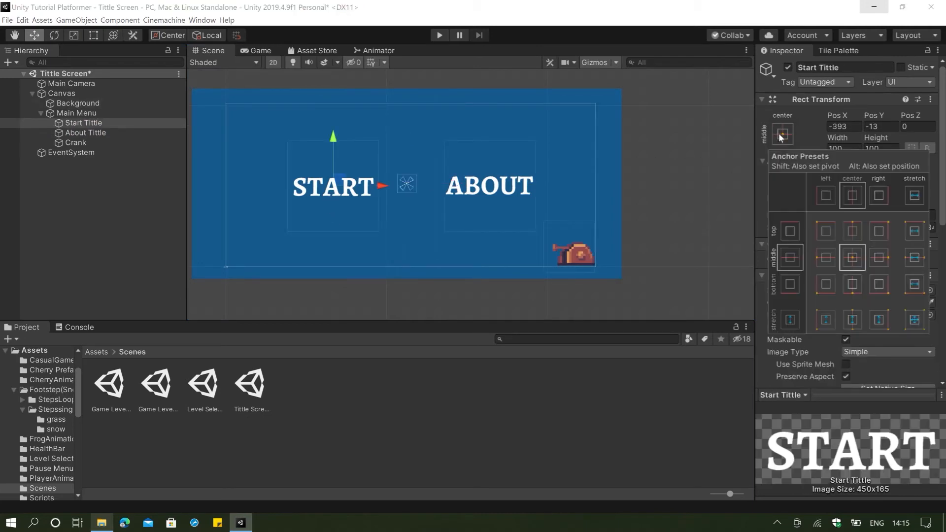
left_click(826, 257)
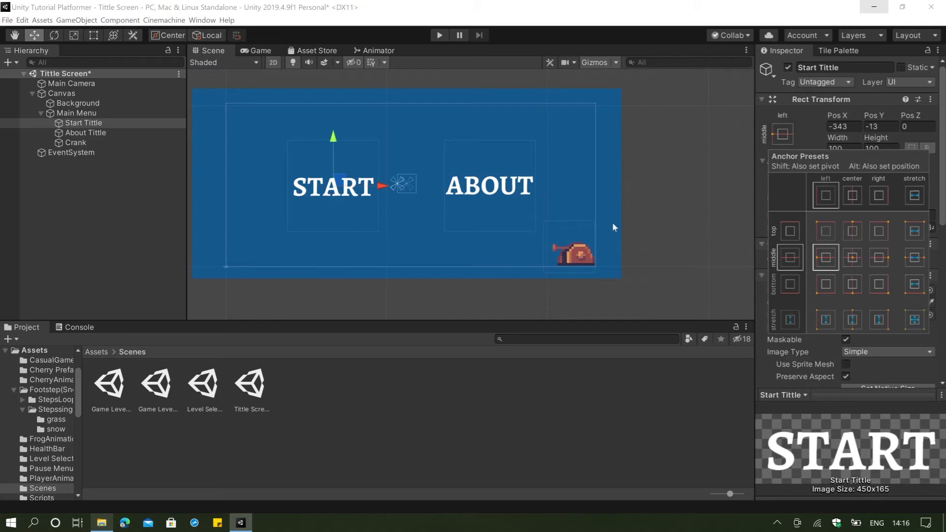
- Anchor About Tittle to the bottom right of the Main Menu
left_click(476, 187)
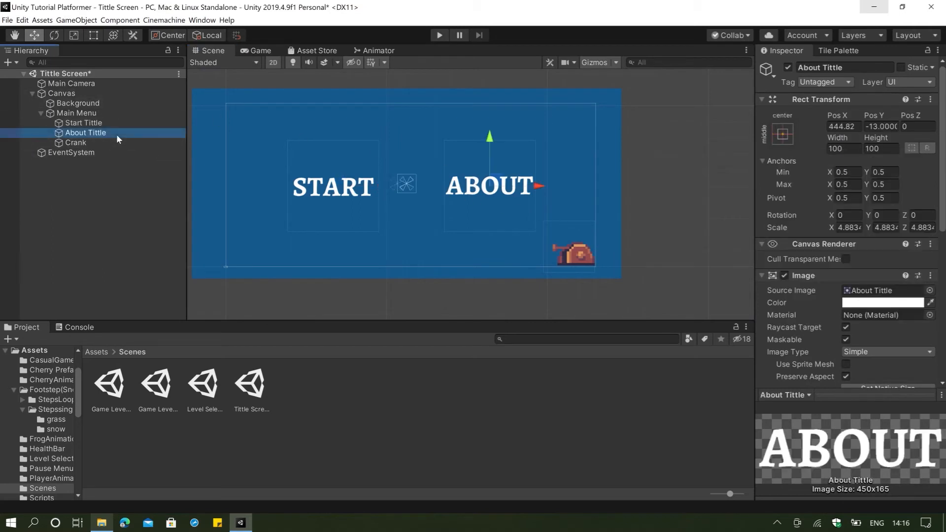
left_click(789, 135)
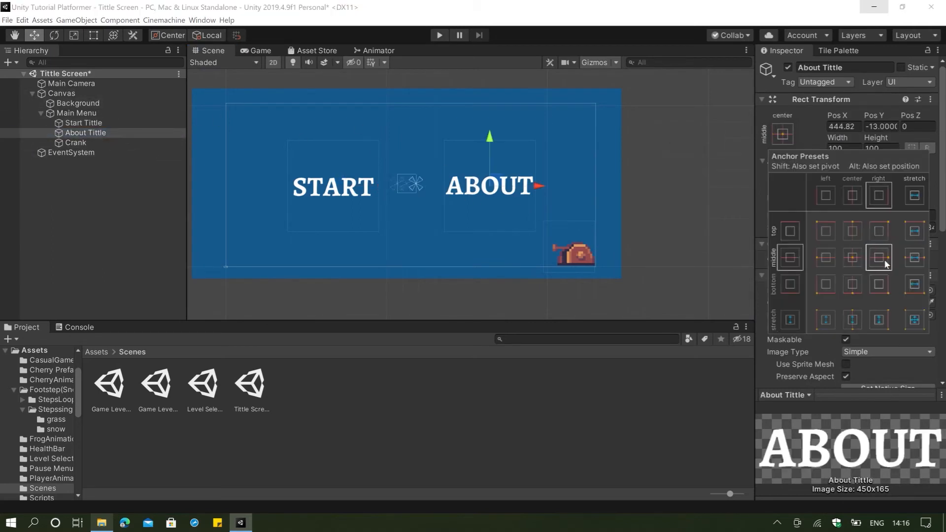
left_click(876, 257)
left_click(783, 134)
left_click(882, 283)
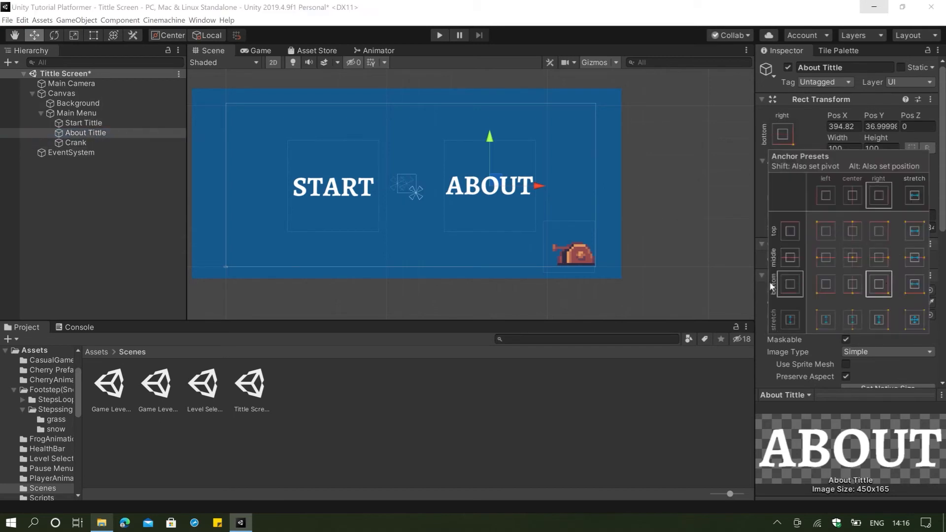
- Save the Tittle Screen scene and start a PC, Mac & Linux Standalone build
left_click(8, 20)
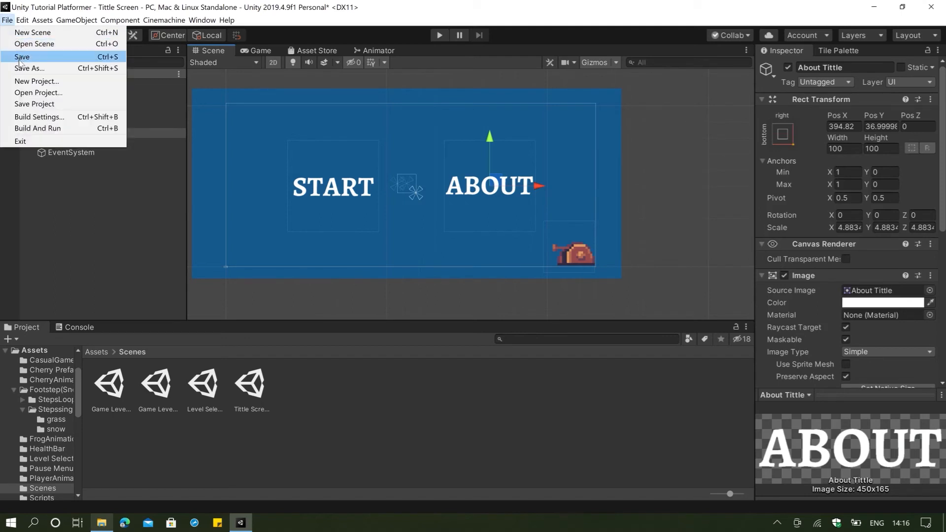
left_click(22, 57)
left_click(7, 20)
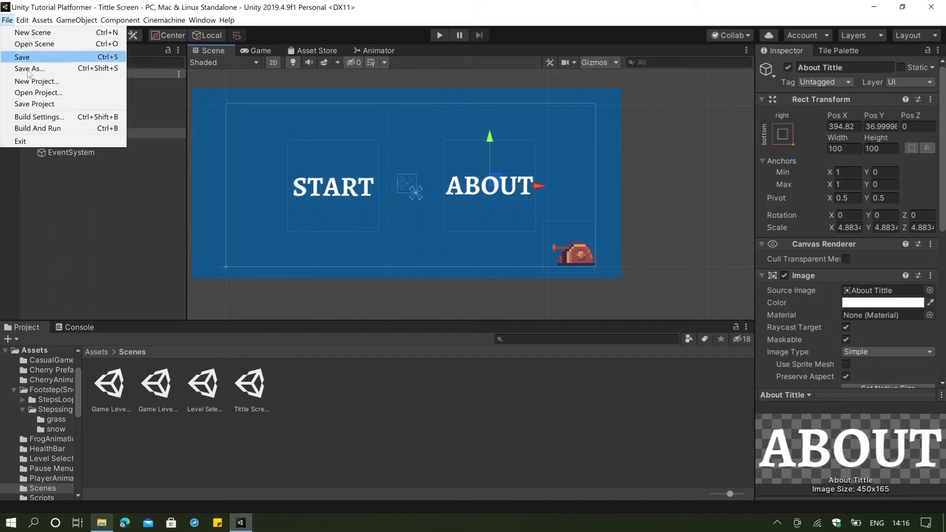
left_click(40, 117)
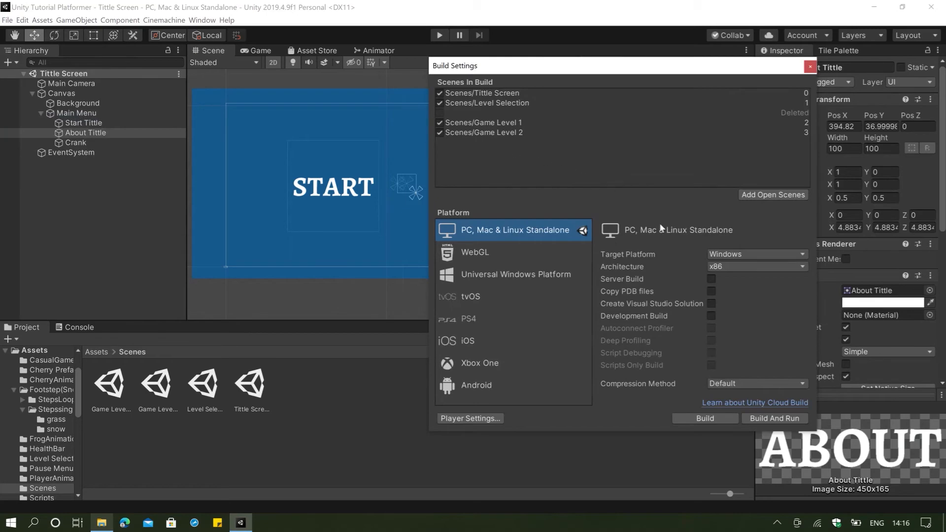
left_click(707, 418)
- Create a new folder named Unity Tutorial Build Game Canvas inside Unity Tutorials for the build
left_click(85, 75)
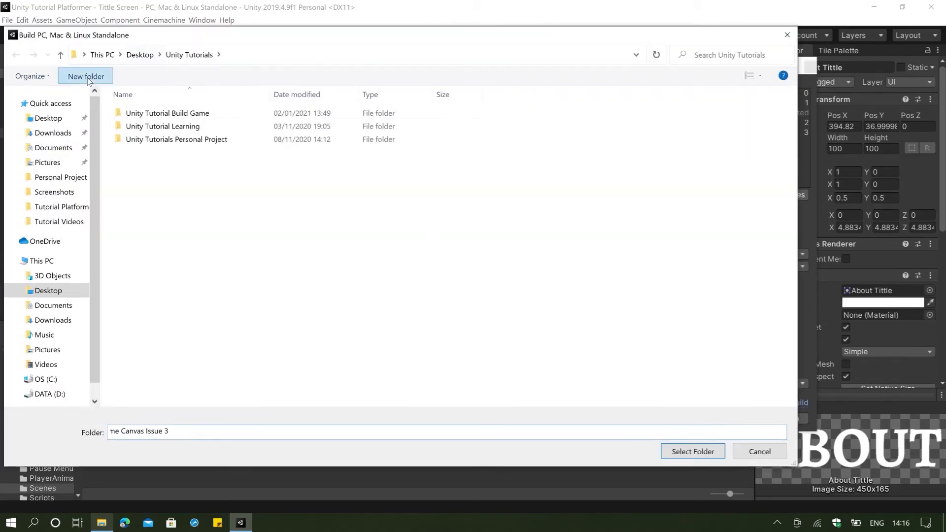
key("BackSpace")
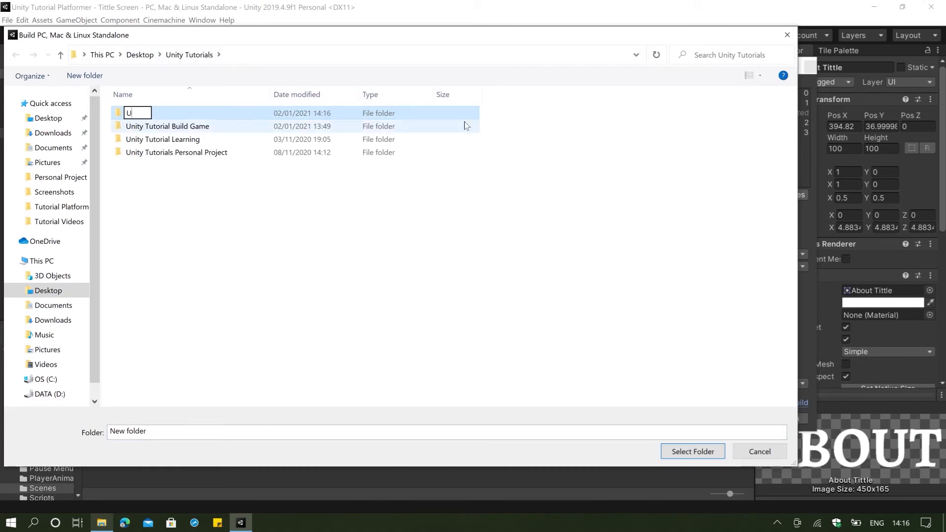
type("Unity Tutorial Build Gam")
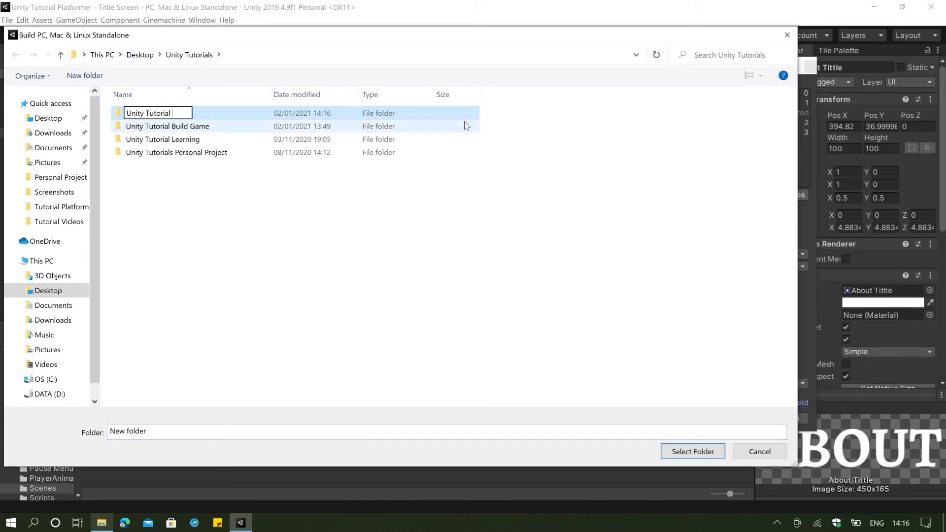
type("e ")
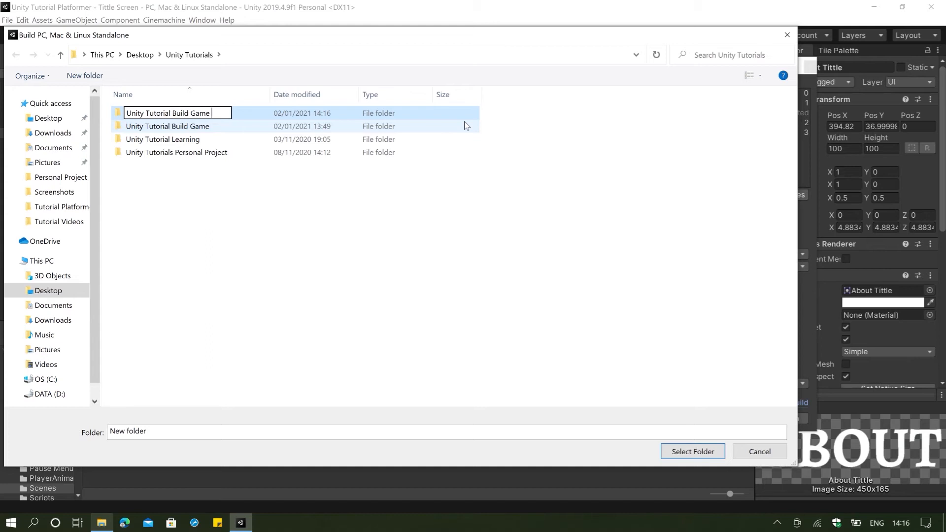
type("Canvas")
key("Return")
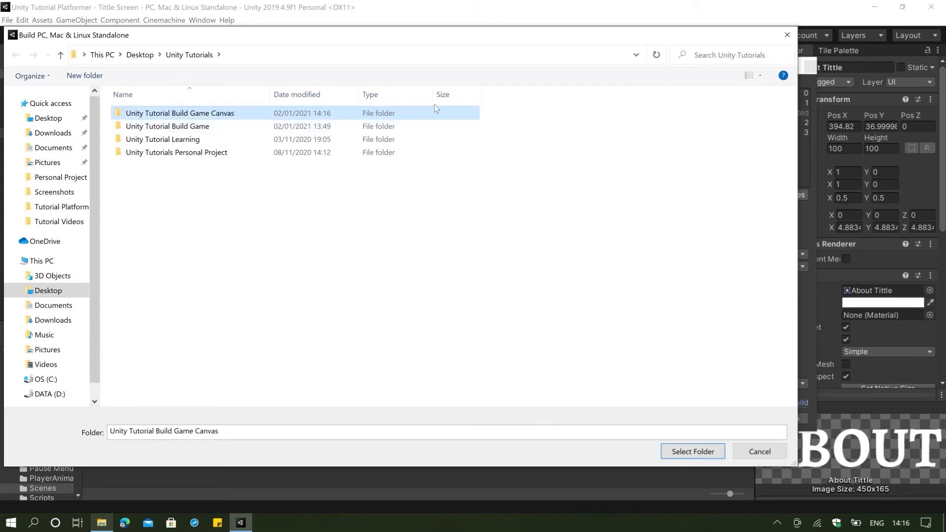
- Build the game into the Unity Tutorial Build Game Canvas folder and close the build settings
double_click(311, 114)
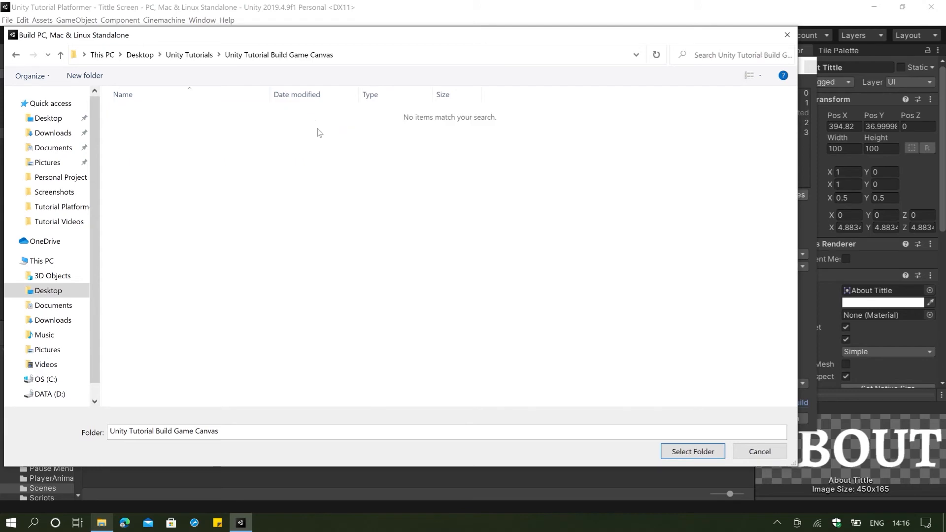
left_click(691, 452)
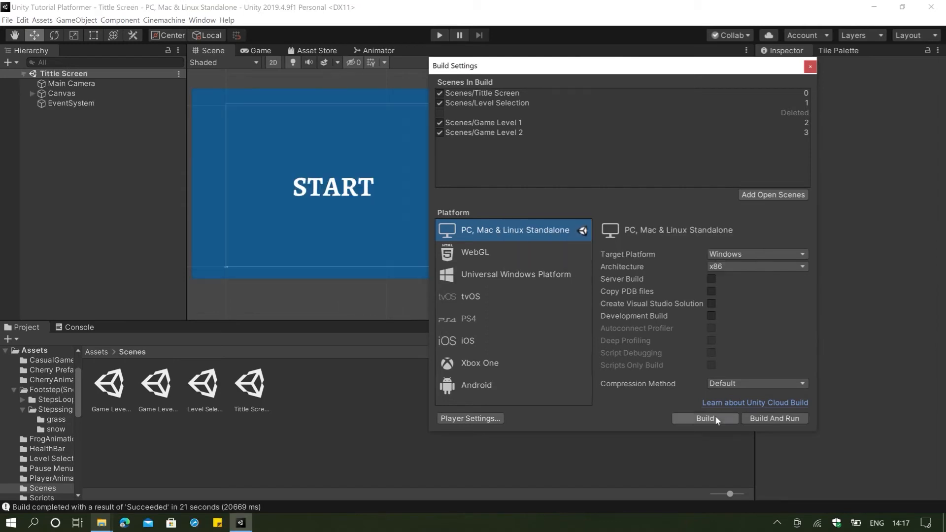
left_click(810, 66)
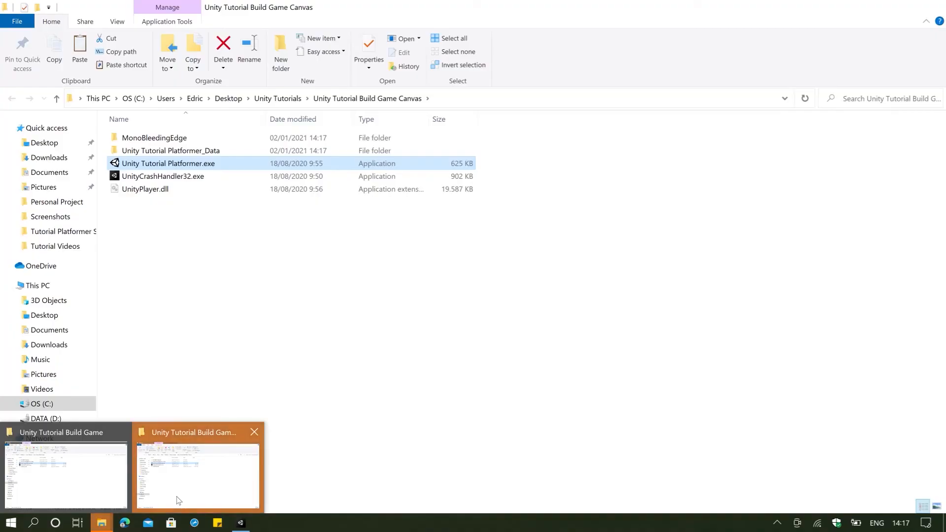
- Switch to File Explorer, run Unity Tutorial Platformer.exe from the new build folder and start level 1
left_click(190, 473)
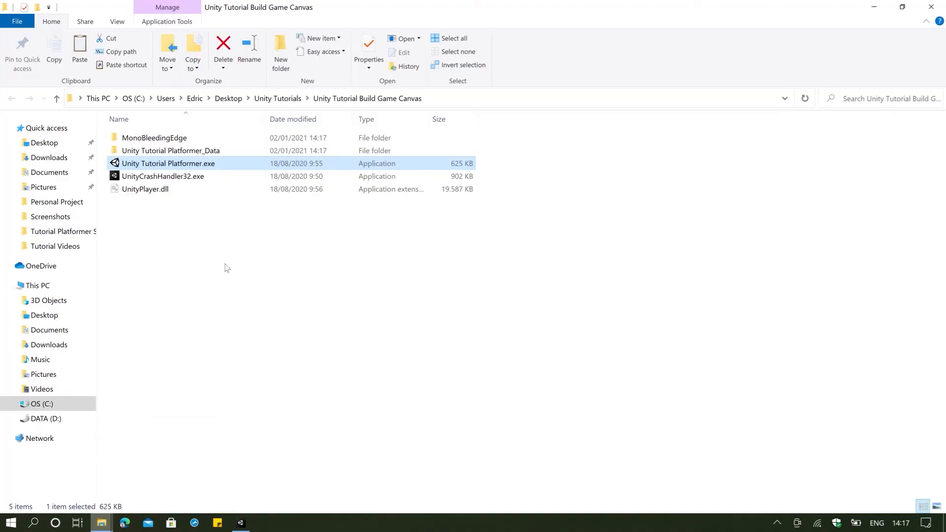
double_click(220, 165)
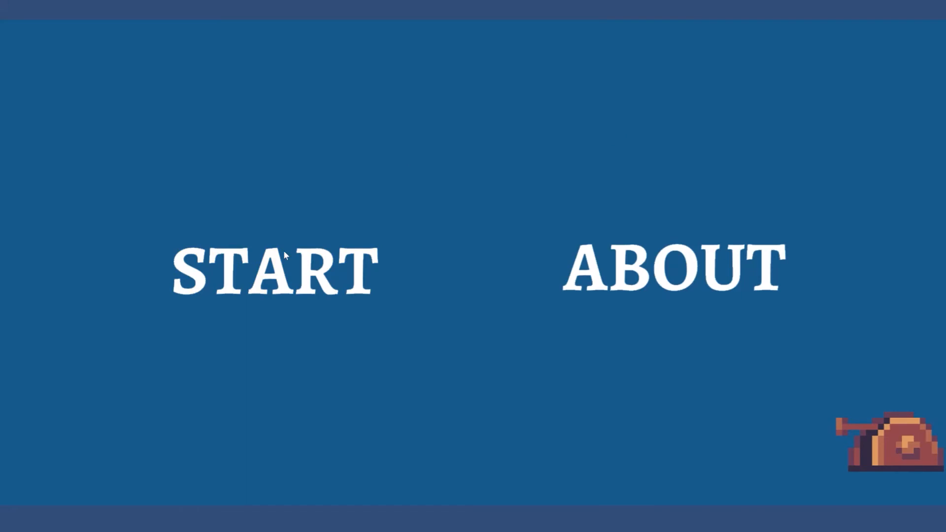
left_click(310, 277)
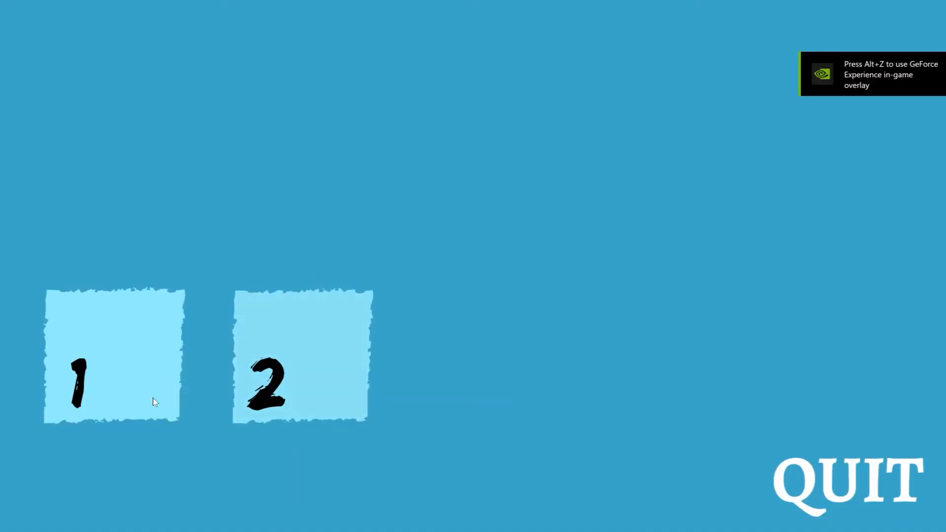
left_click(301, 419)
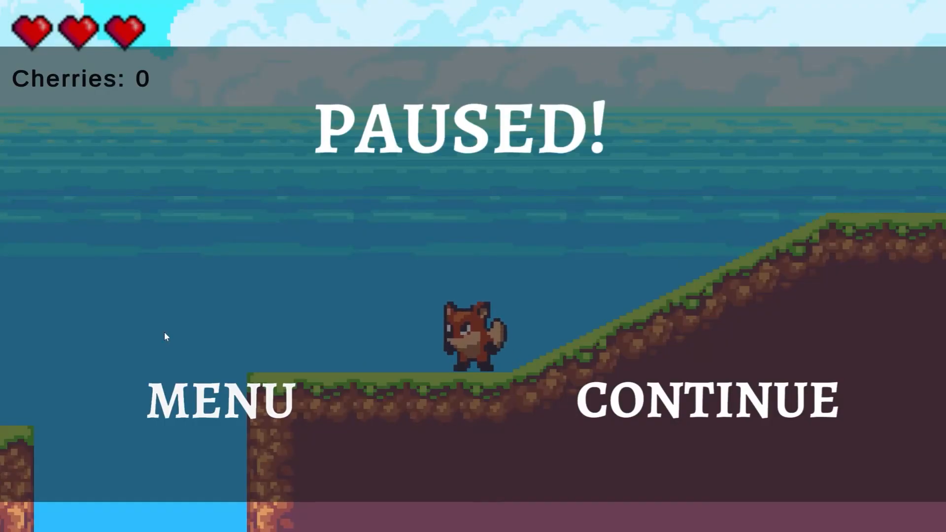
- Resume the paused level and play through it, collecting cherries, to check the hearts and cherry counter on screen
key("Escape")
key("Right")
key("space")
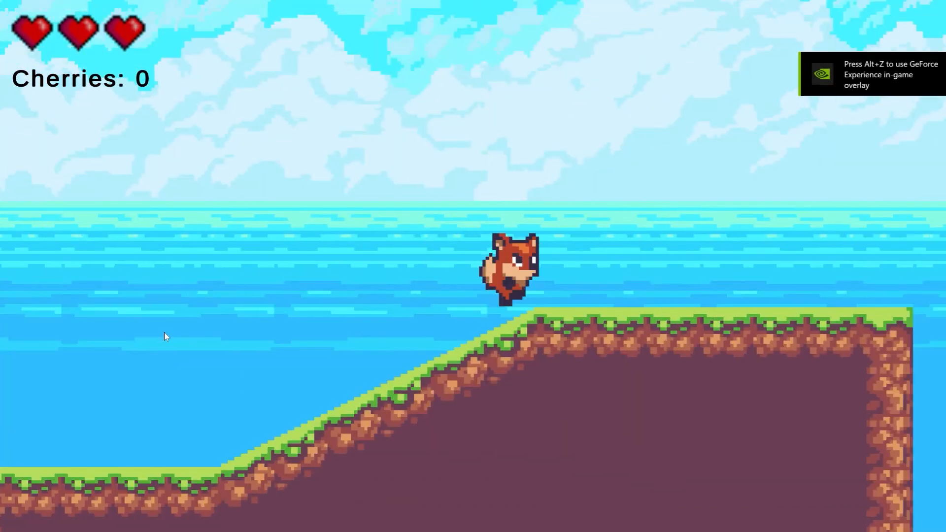
key("space")
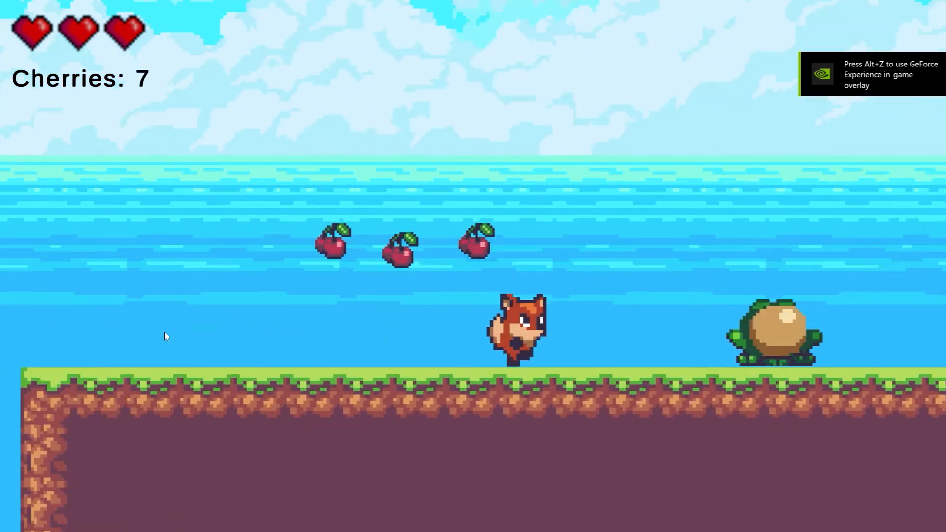
key("space")
key("Left")
key("Right")
key("Right")
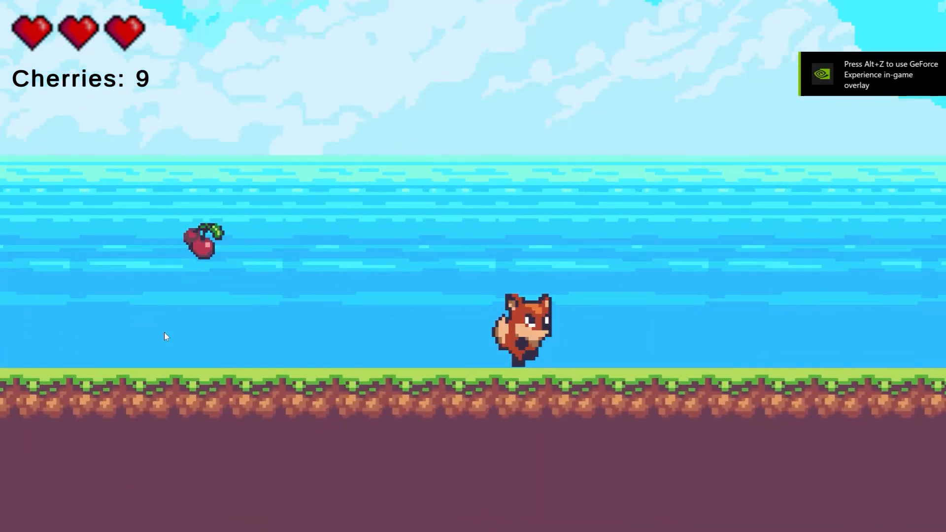
key("Left")
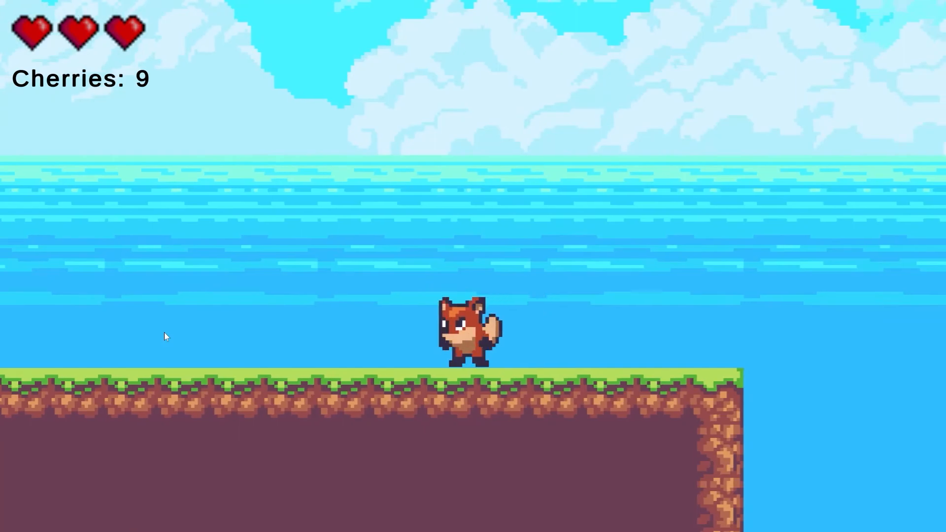
- Pause the level, return to the menu, quit the game and go back to the Unity editor
key("Escape")
left_click(299, 403)
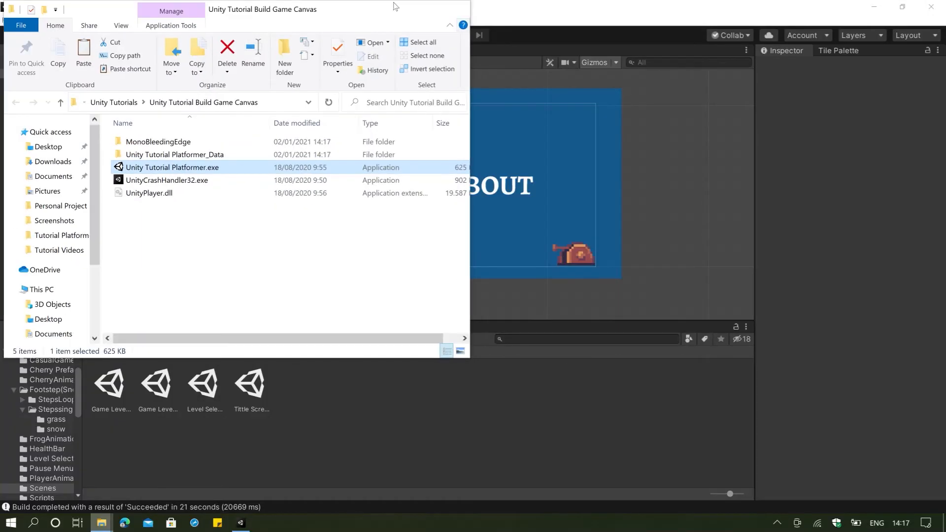
left_click(396, 7)
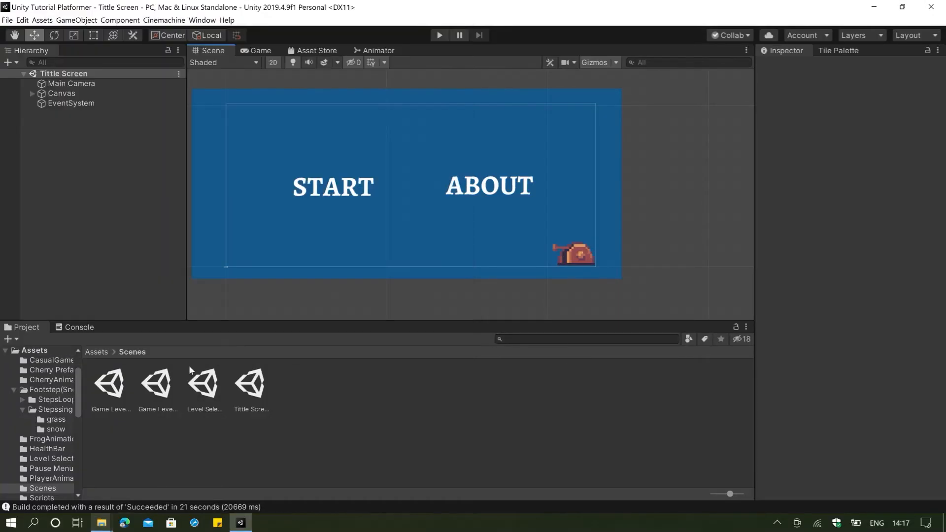
- Open the Game Level 1 scene and inspect its objects, including Level 1 Finishing Point, Canvas and Fall Border
left_click(153, 389)
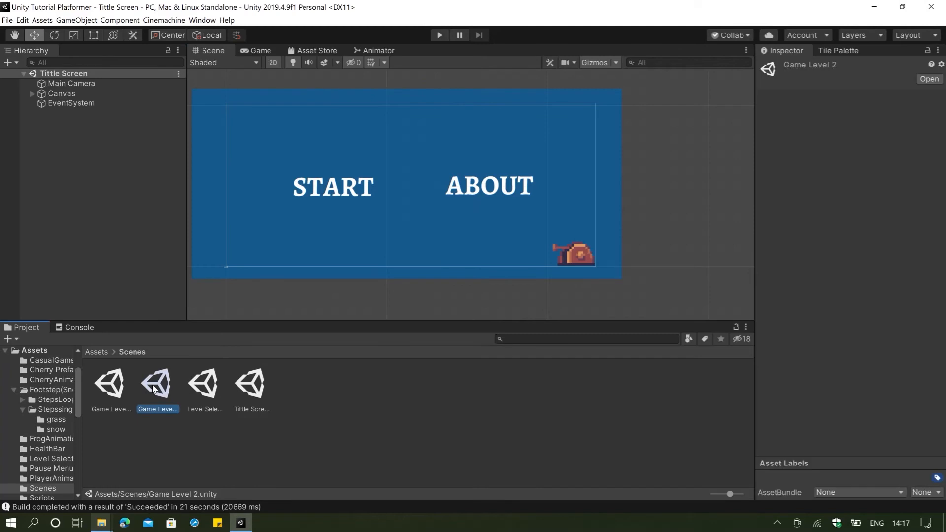
double_click(121, 392)
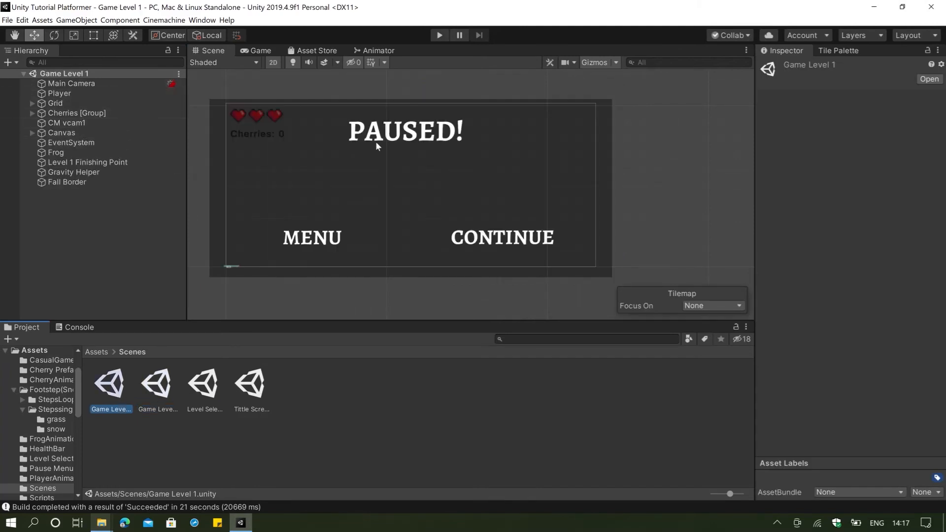
left_click(91, 174)
left_click(80, 182)
left_click(81, 162)
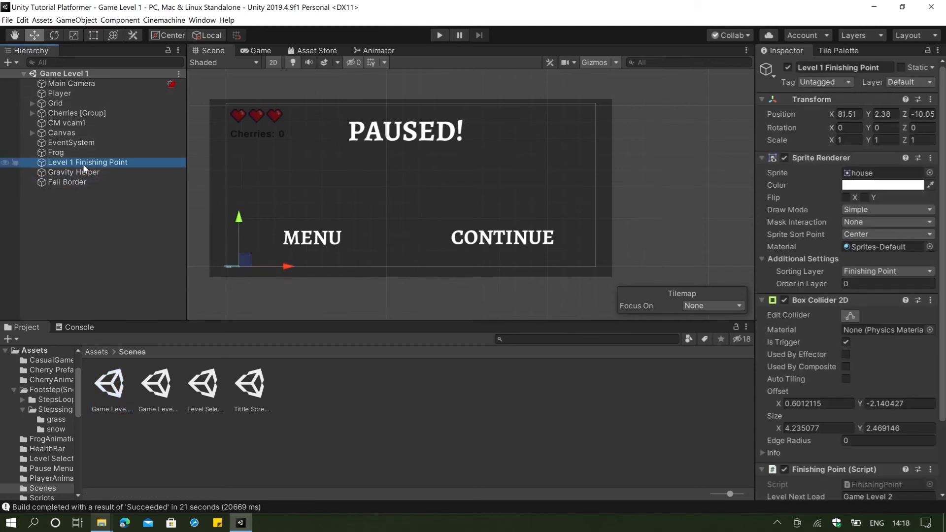
left_click(81, 173)
left_click(91, 112)
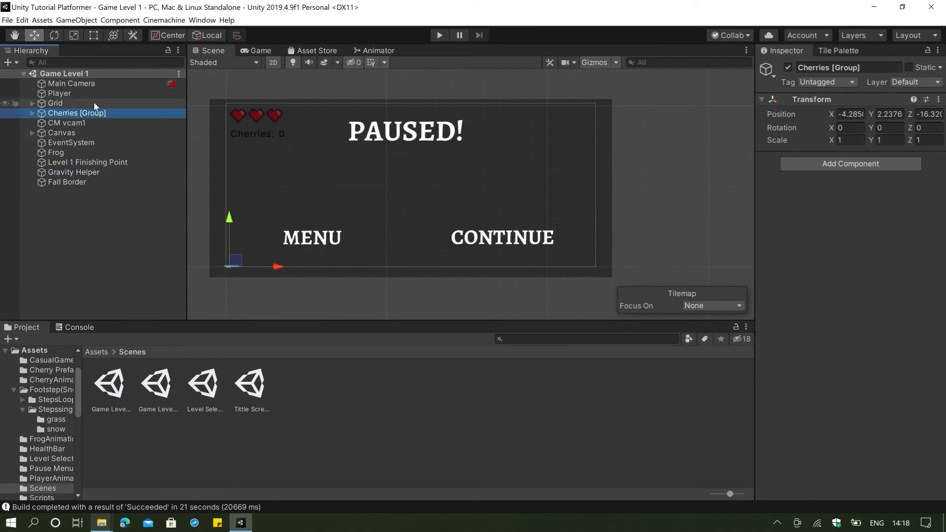
left_click(94, 103)
left_click(88, 132)
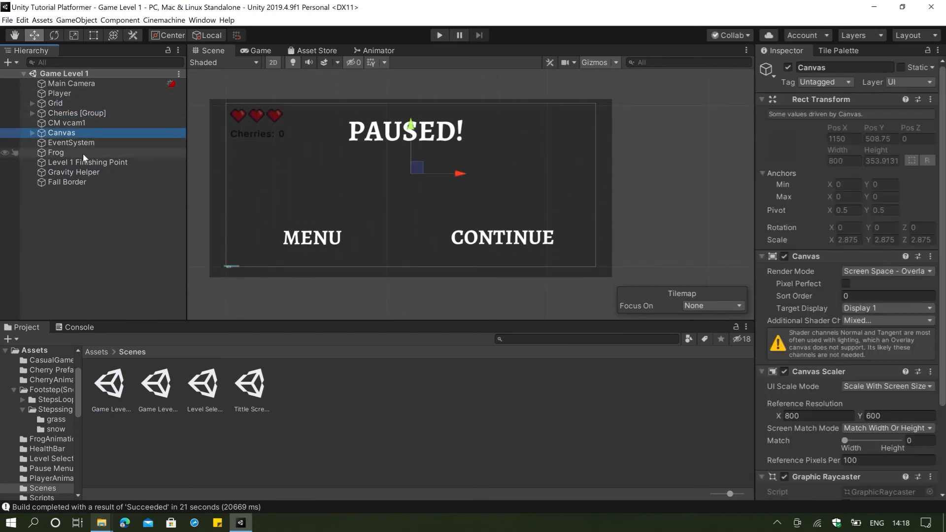
left_click(68, 181)
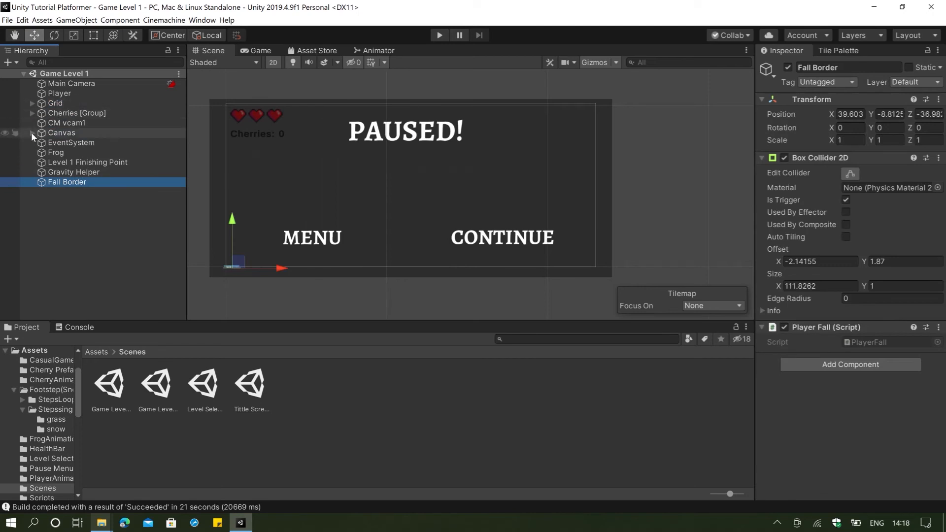
- Deactivate the Pause Menu under the Canvas in Game Level 1 and check the Game view
left_click(32, 133)
left_click(55, 171)
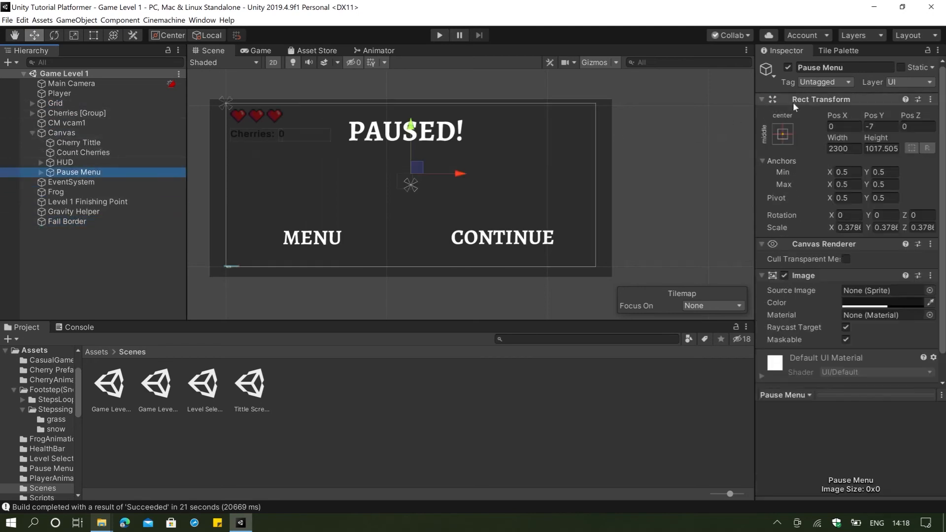
left_click(788, 68)
left_click(260, 51)
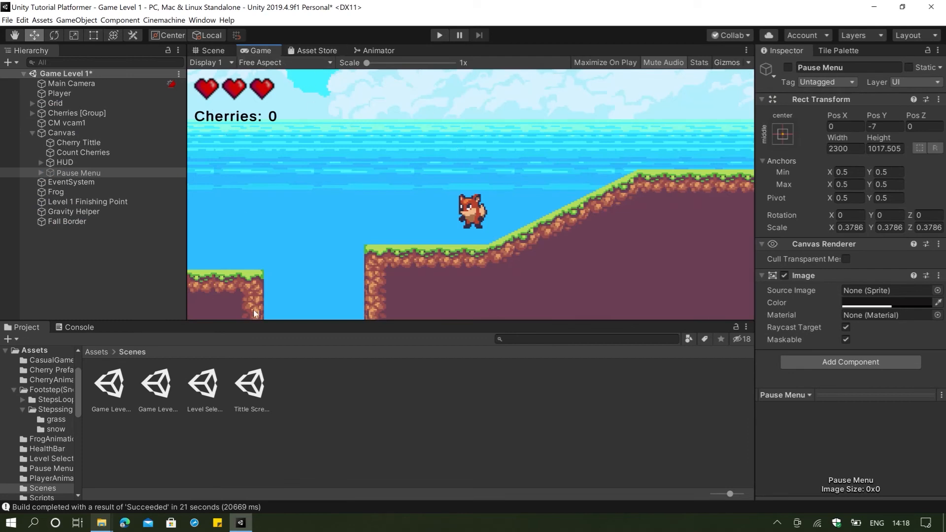
- Run the built game again from File Explorer, check the title and level selection screens, quit and return to Unity
left_click(156, 389)
left_click(262, 390)
key("alt+Tab")
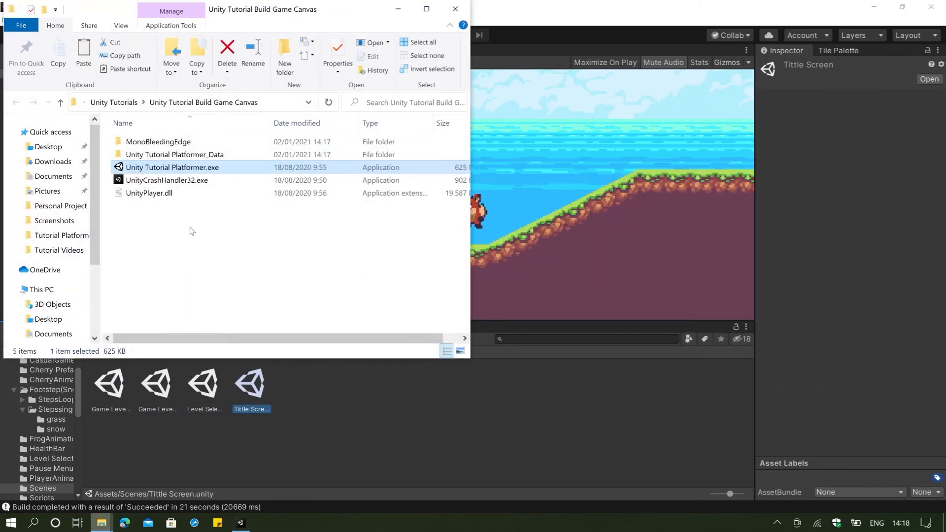
double_click(206, 167)
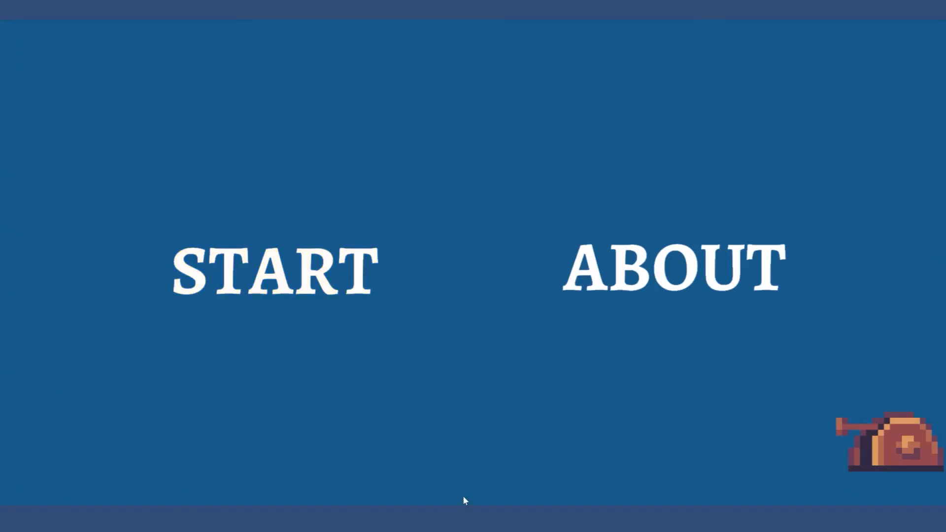
left_click(283, 264)
left_click(833, 480)
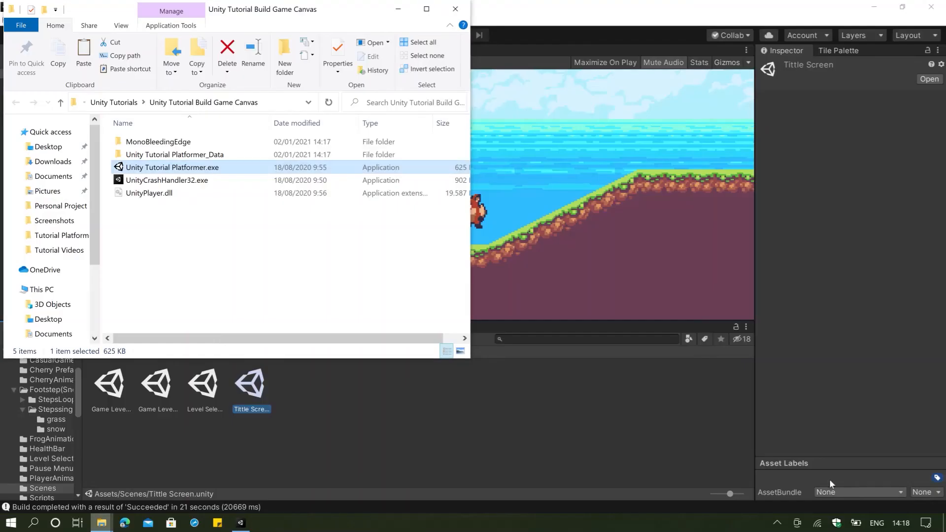
left_click(398, 8)
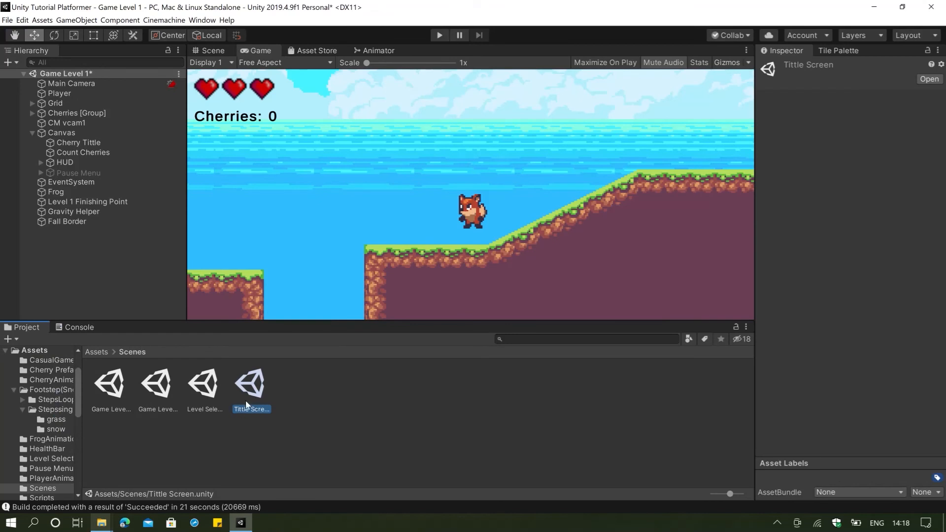
- Open the Tittle Screen scene and show it in the Scene view
double_click(248, 404)
left_click(459, 288)
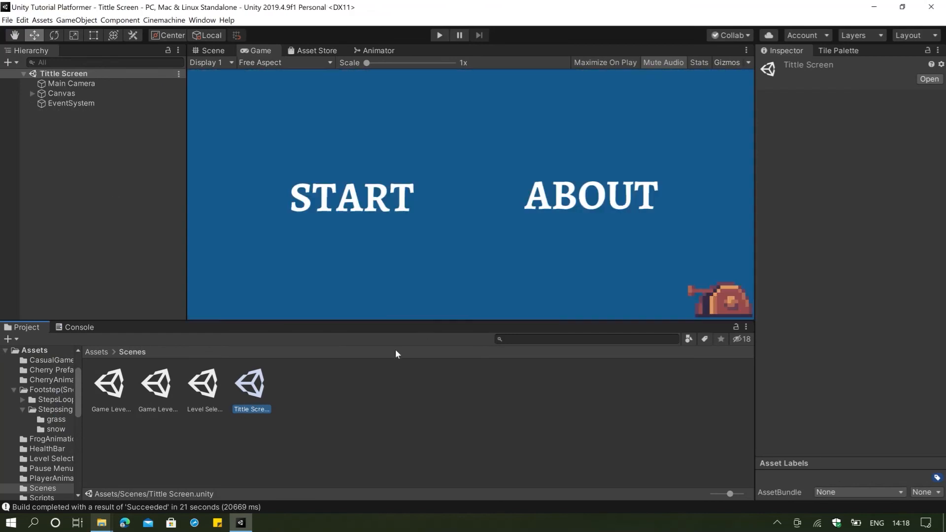
left_click(210, 51)
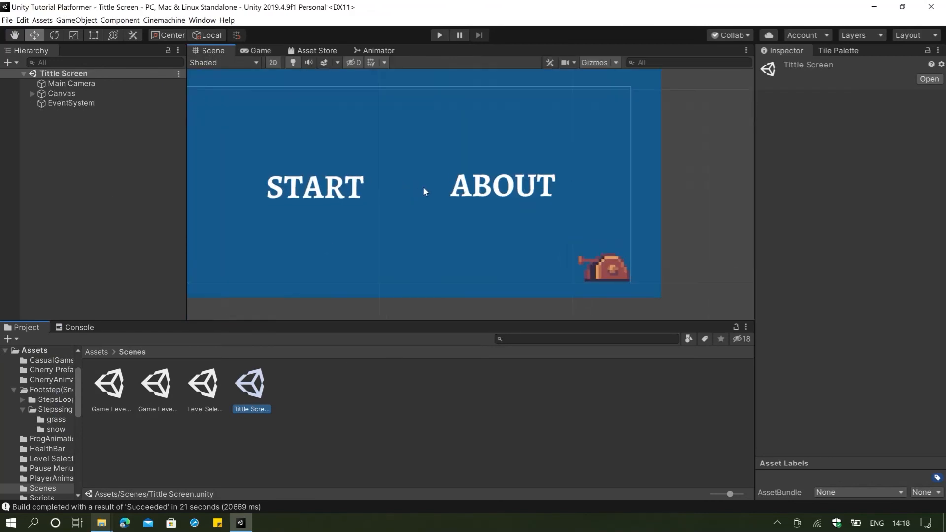
- Scale the Canvas's Background image up uniformly to about 0.5 and move it to position X -7, Y -6
left_click(99, 93)
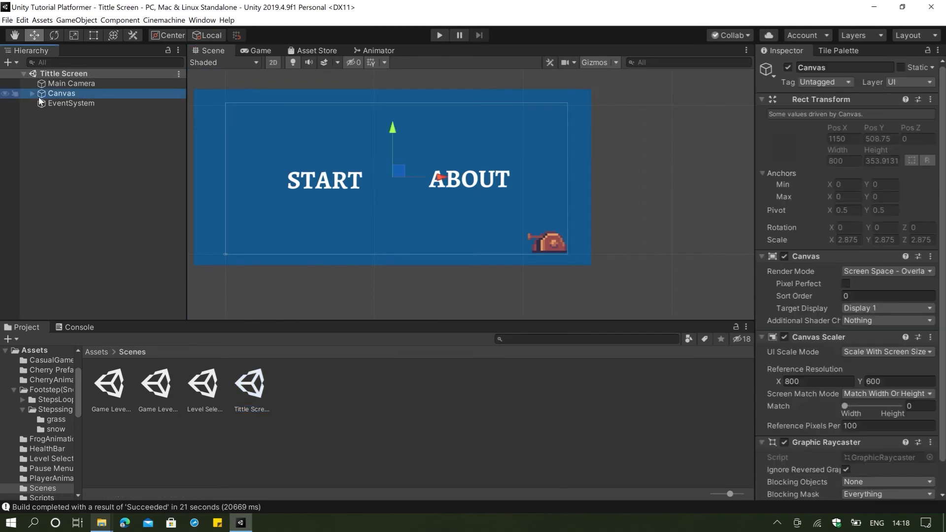
left_click(32, 94)
left_click(74, 103)
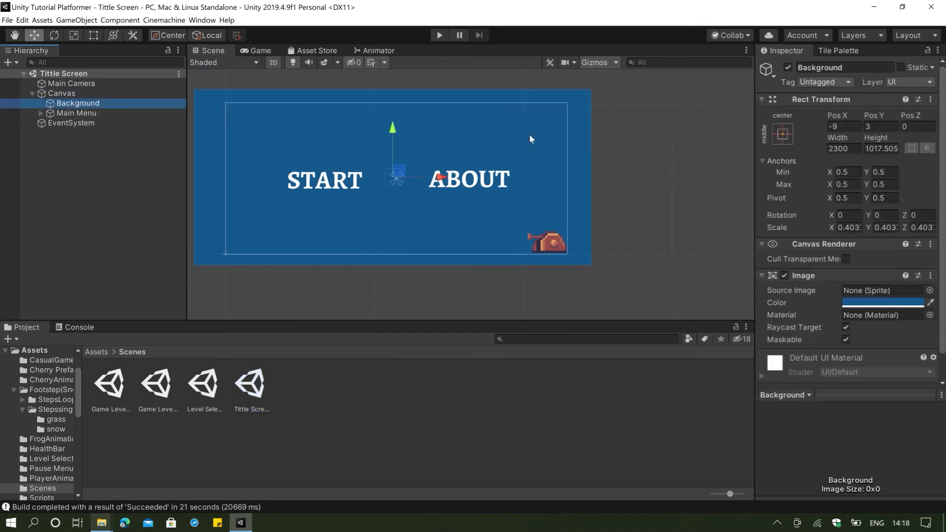
key("r")
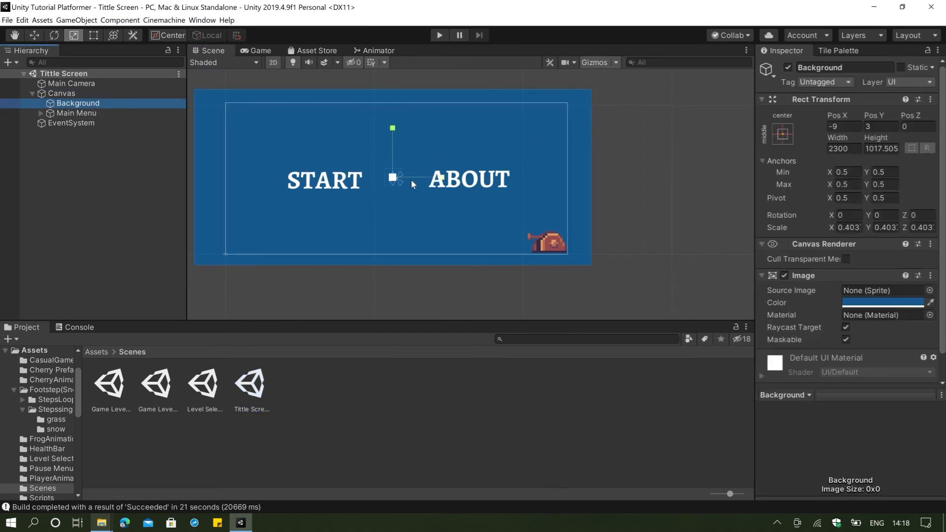
left_click_drag(393, 178, 435, 185)
scroll(483, 196, "down", 10)
key("w")
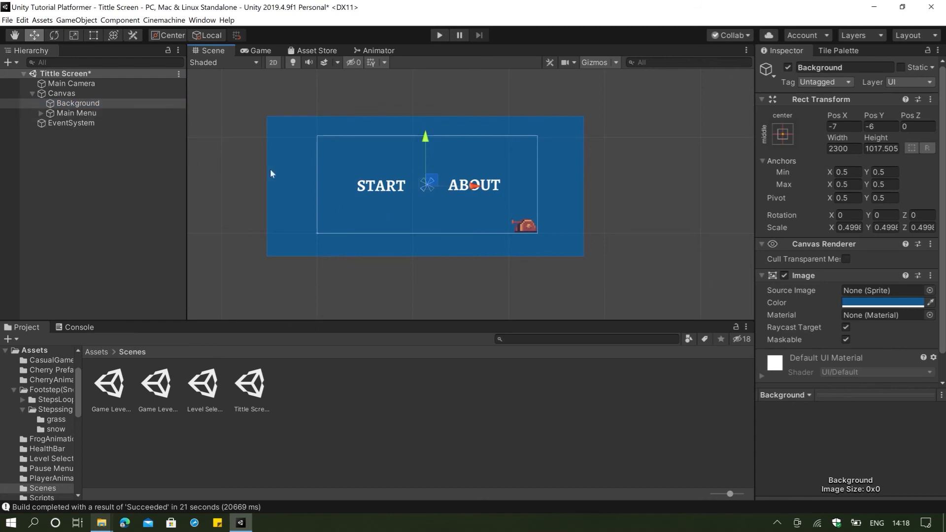
scroll(497, 255, "up", 2)
scroll(497, 255, "up", 2)
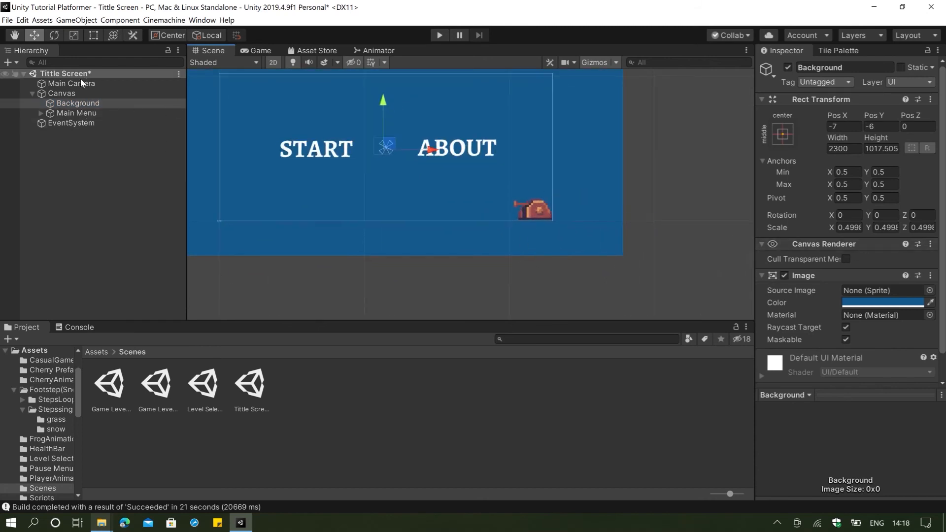
- Check the Canvas component settings of the title screen's Canvas and save the scene
left_click(62, 93)
scroll(895, 229, "down", 2)
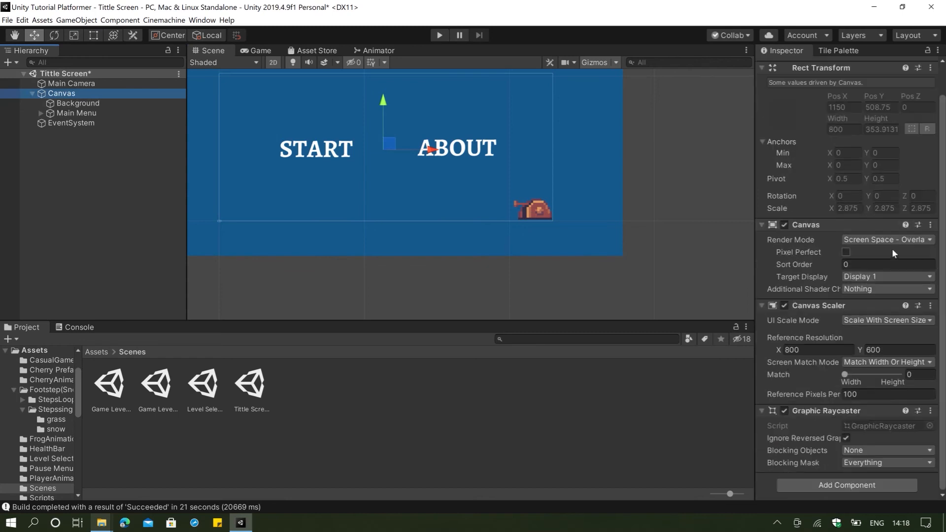
scroll(442, 214, "down", 1)
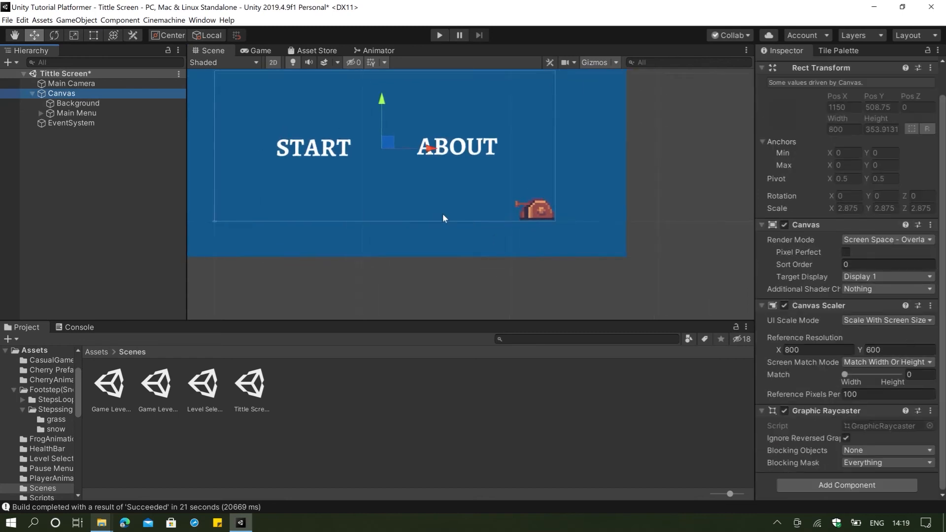
left_click(7, 20)
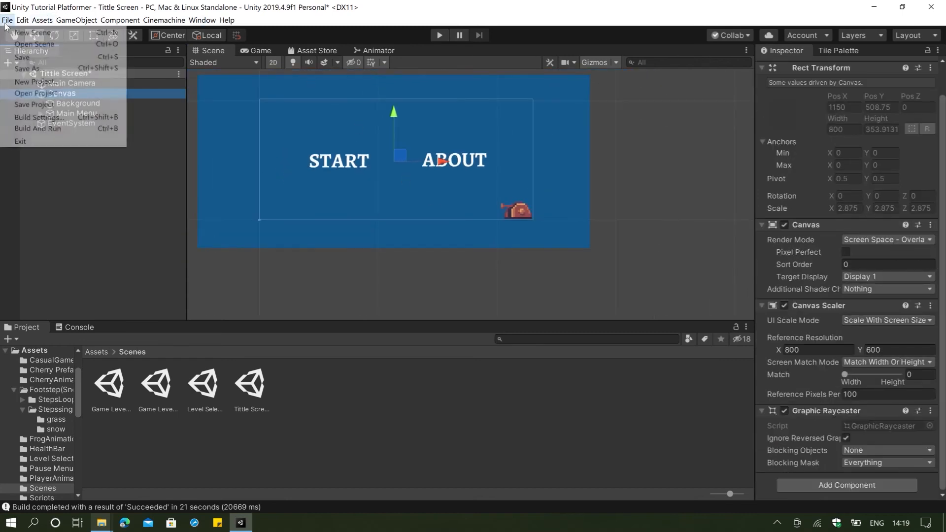
left_click(20, 57)
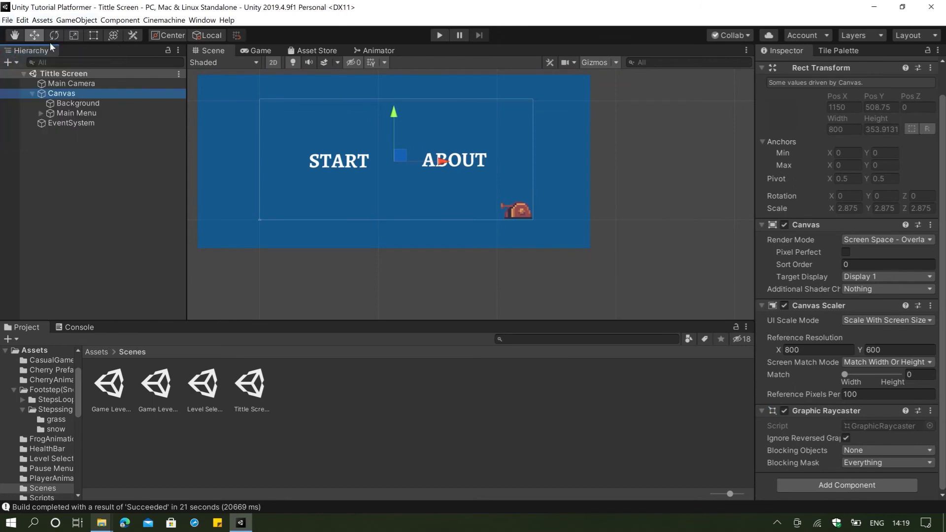
- Enlarge the Background image uniformly once more, to a scale of about 0.53
key("e")
key("r")
left_click(398, 160)
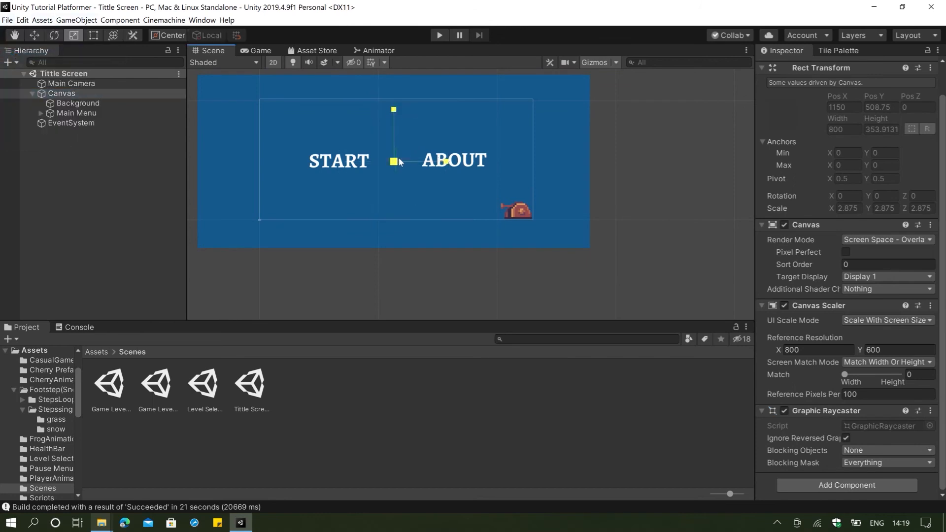
left_click(79, 104)
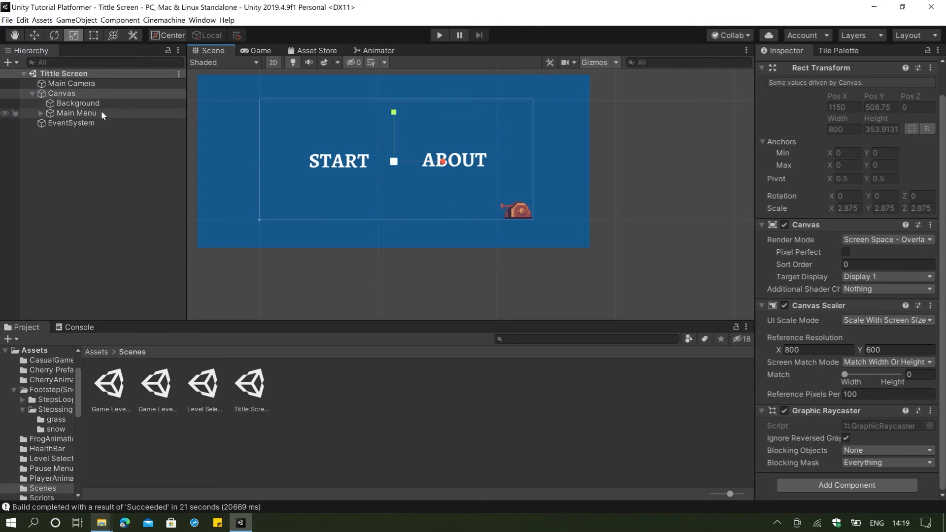
left_click(74, 102)
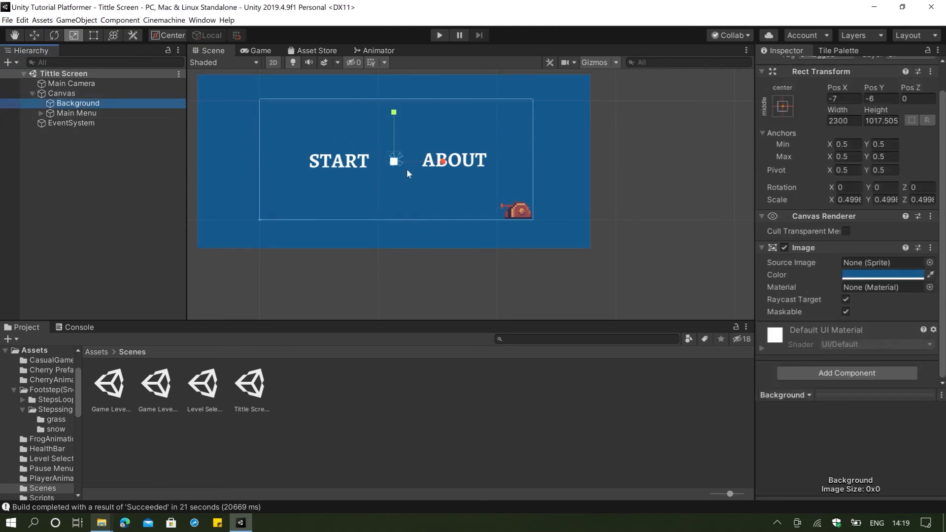
left_click_drag(394, 162, 400, 163)
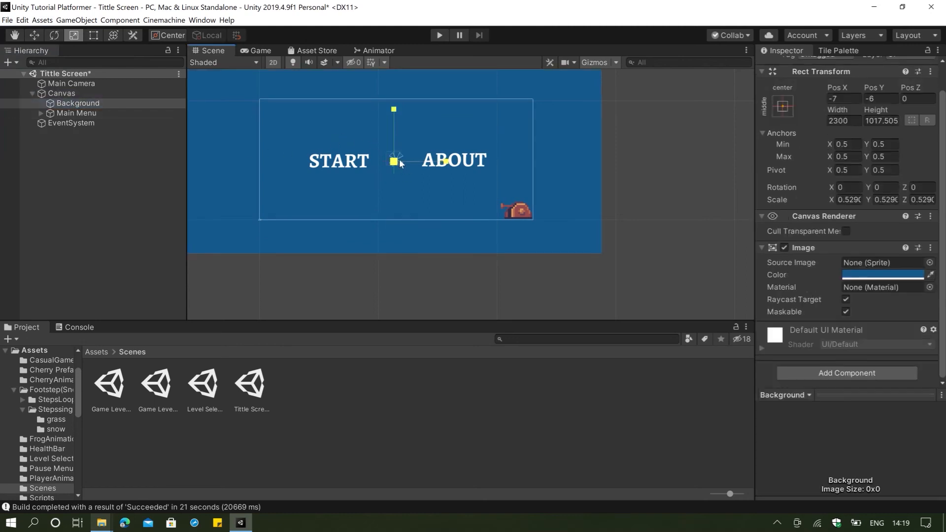
scroll(400, 164, "down", 2)
- Build the game for Windows into a new folder named Unity Tutorial Build Game Canvas 2 inside Unity Tutorials
left_click(8, 20)
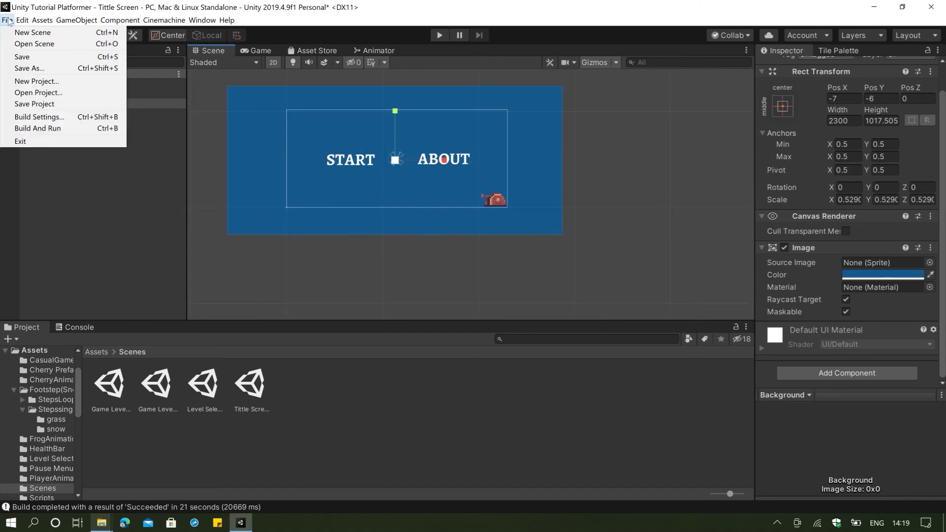
left_click(50, 117)
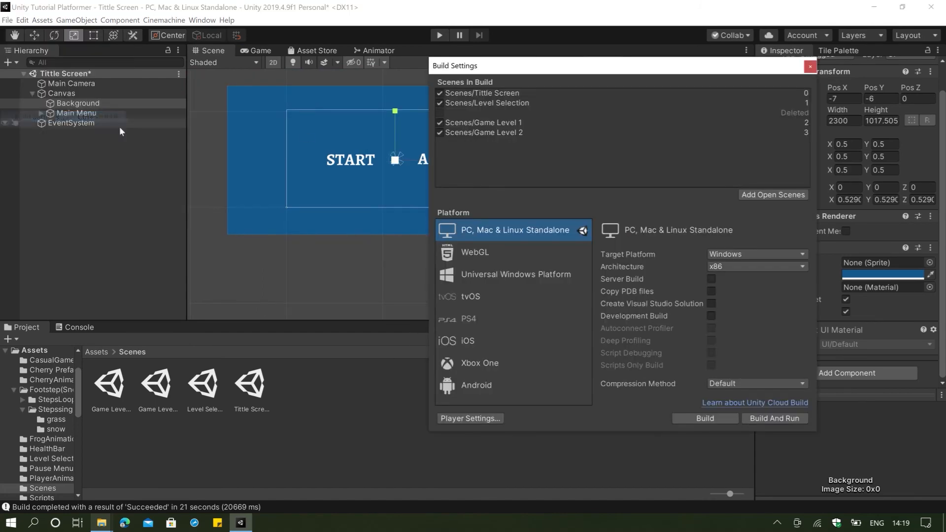
left_click(719, 419)
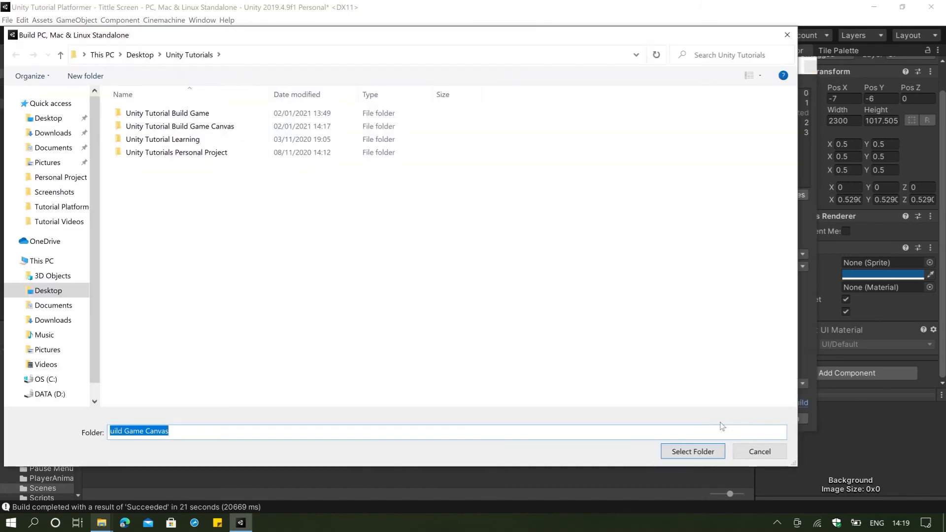
left_click(84, 76)
type("Unity ")
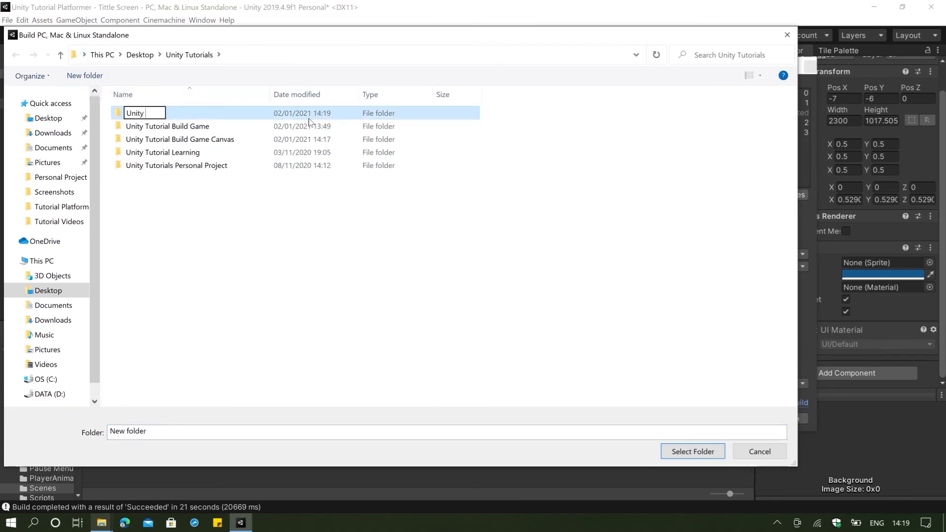
type("Tutorial Build G")
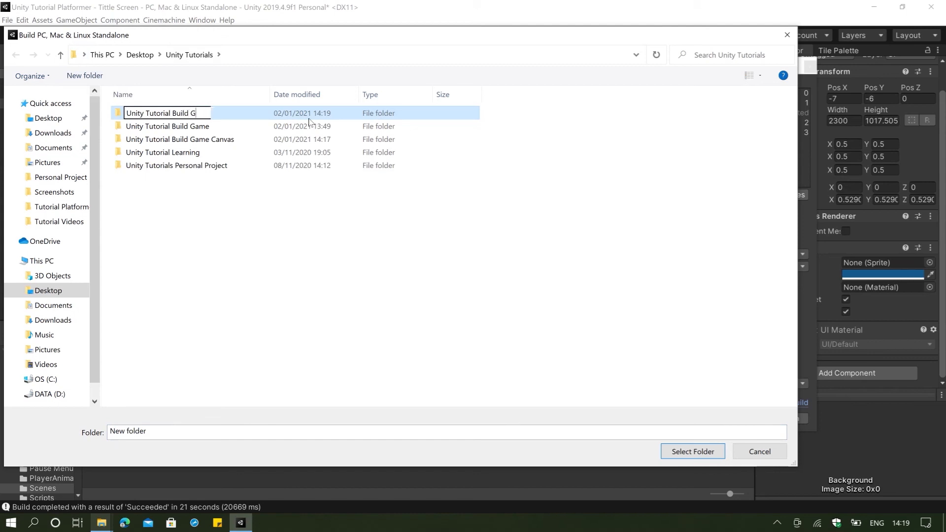
type("ame Canvas 1")
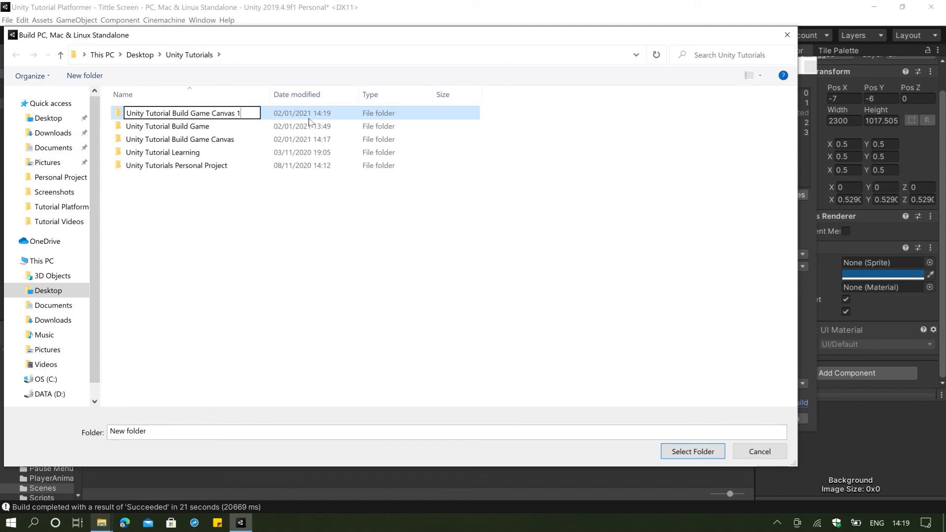
key("Return")
left_click(310, 124)
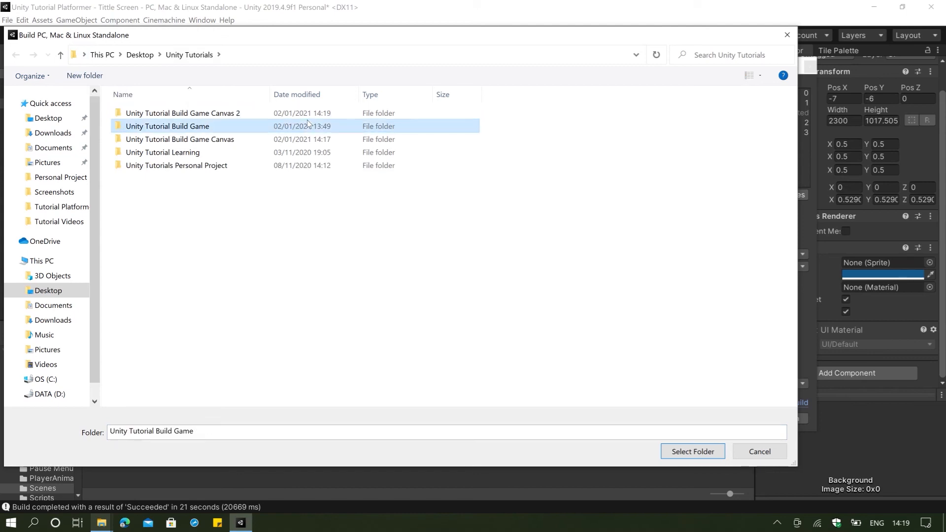
left_click(309, 114)
left_click(684, 453)
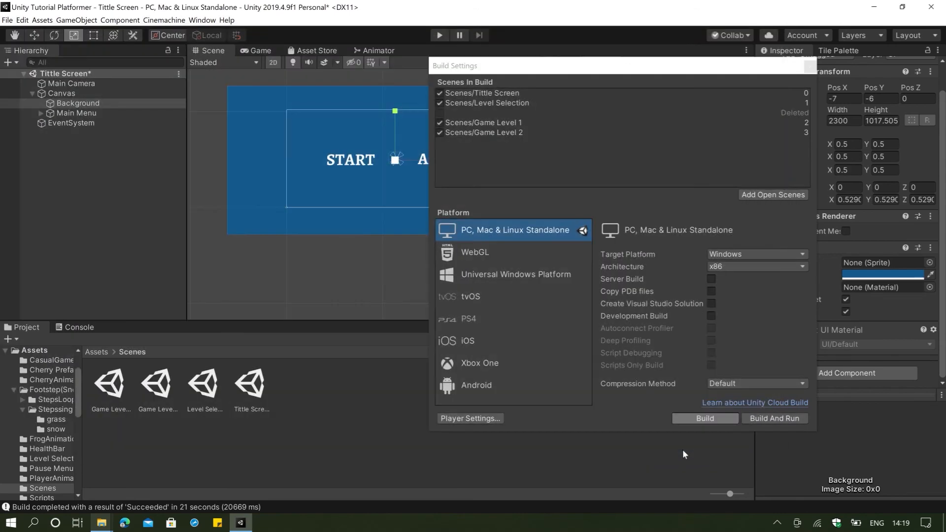
left_click(703, 418)
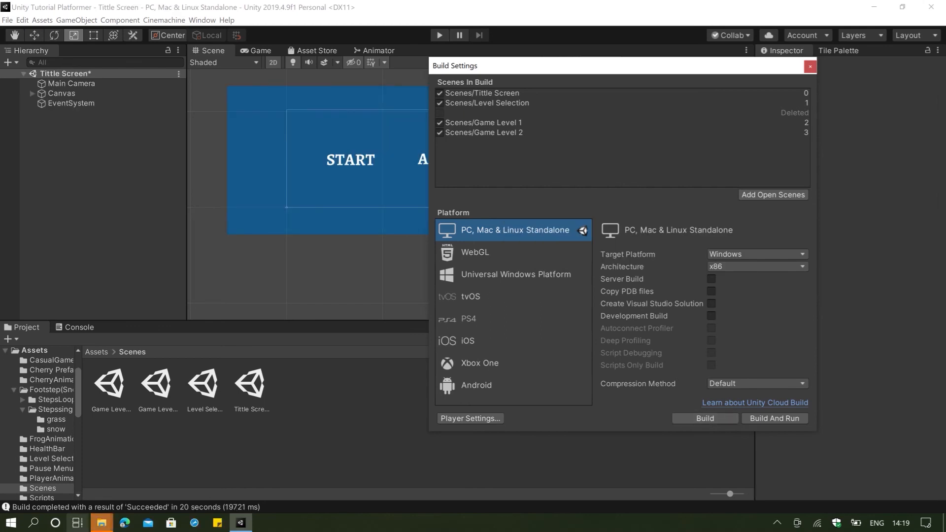
- Run Unity Tutorial Platformer.exe from the new build folder, check the title screen and start level 1
mouse_move(102, 522)
left_click(301, 465)
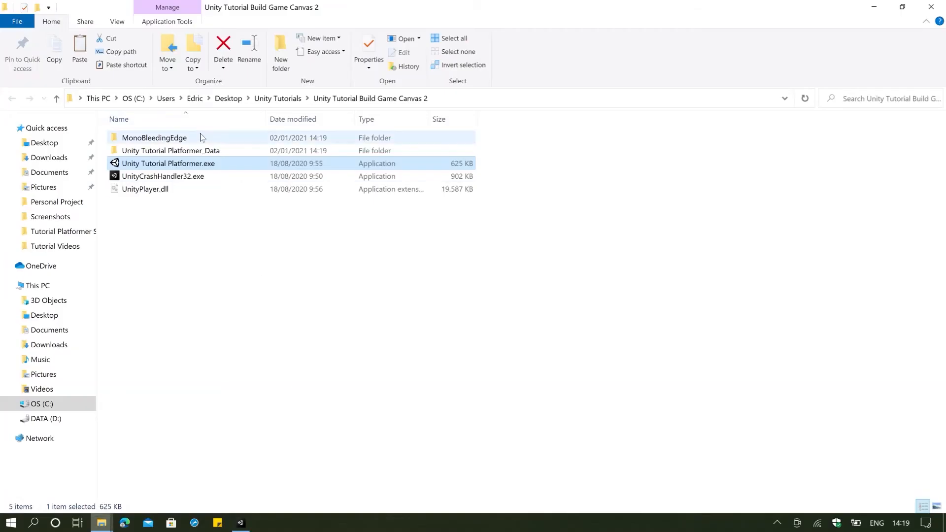
double_click(191, 164)
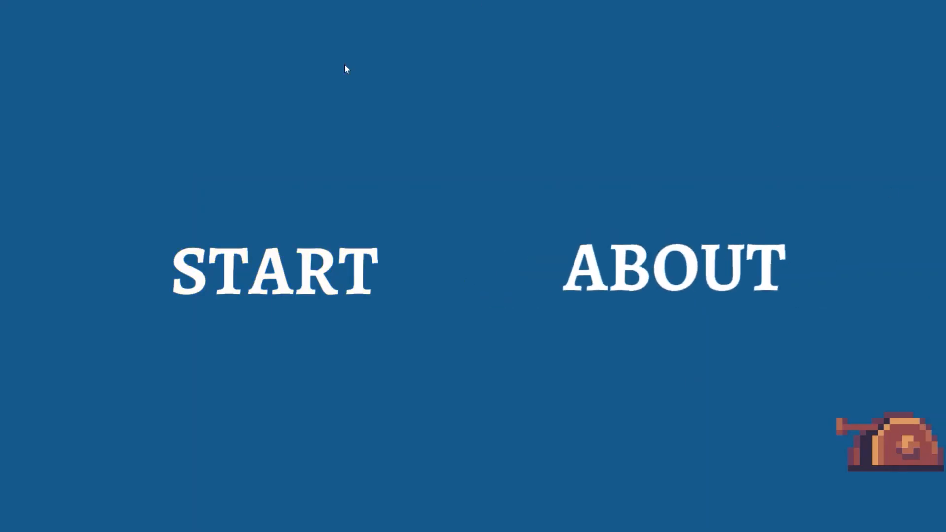
left_click(277, 267)
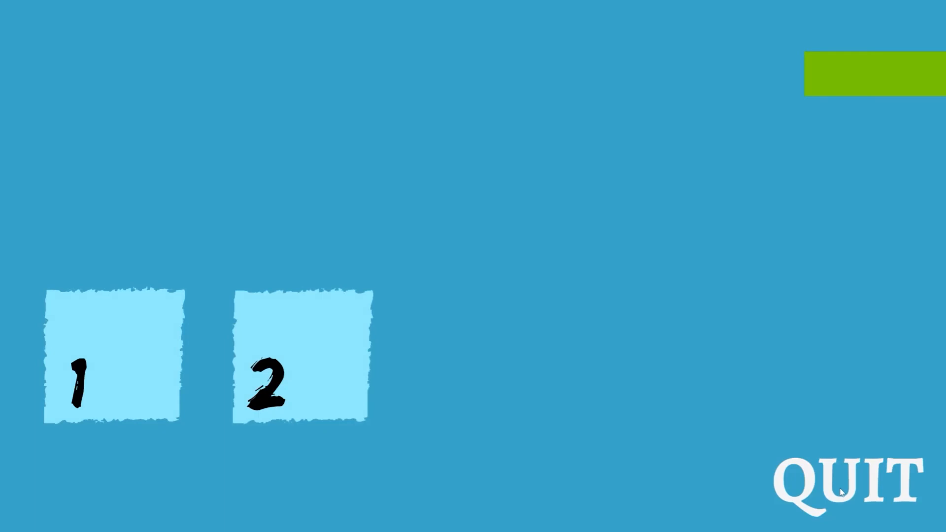
left_click(134, 363)
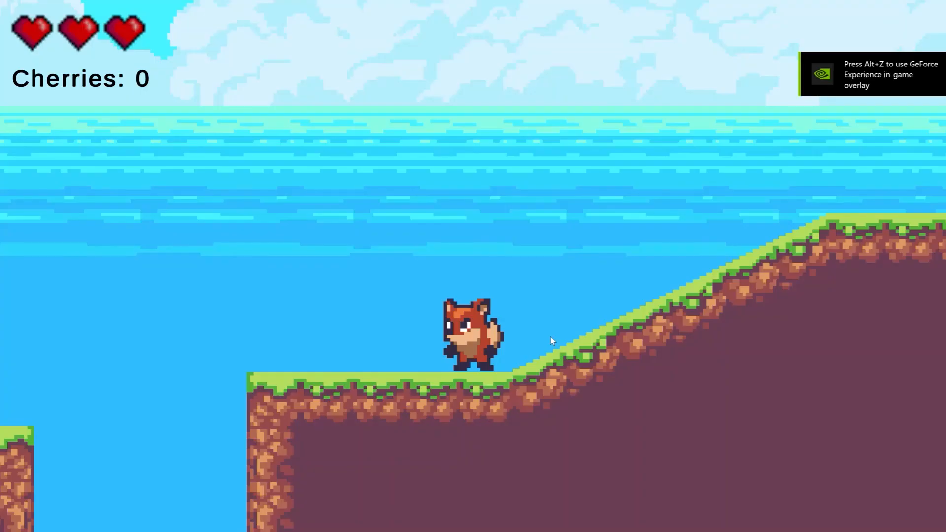
- Play level 1 with runs and jumps, toggle the pause menu, and check the hearts and cherry counter
key("d")
key("space")
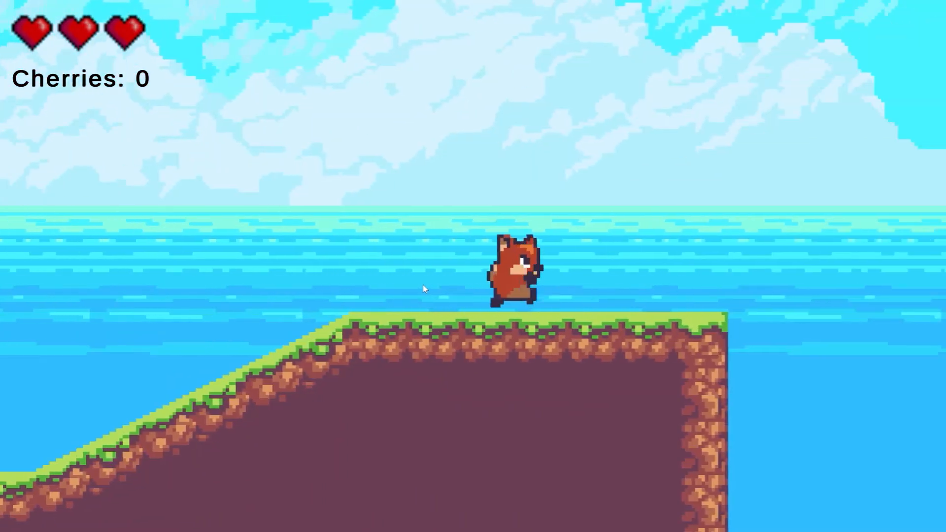
key("Escape")
key("Escape")
key("d")
key("space")
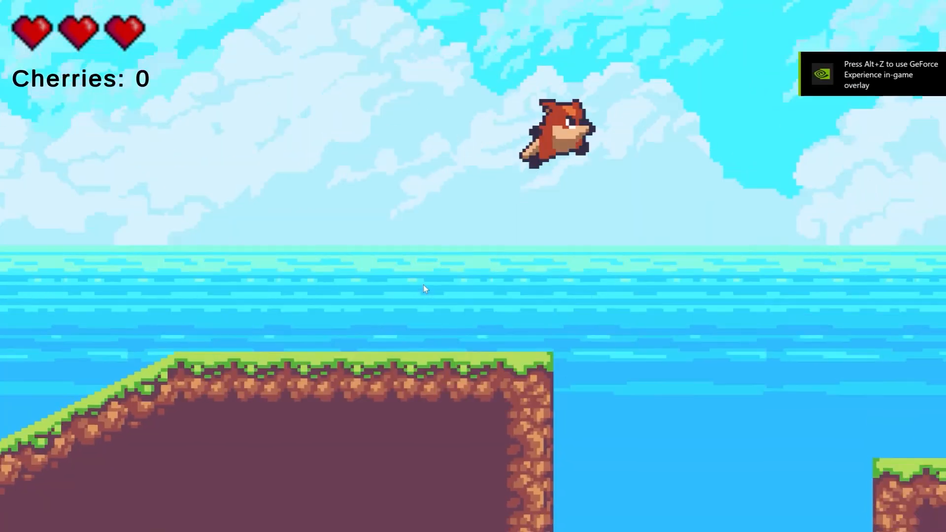
key("space")
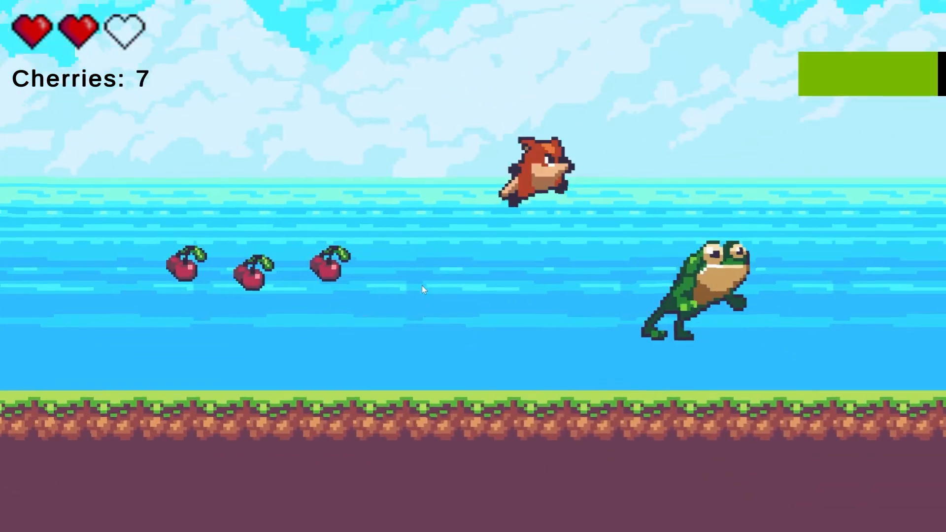
key("a")
key("d")
key("space")
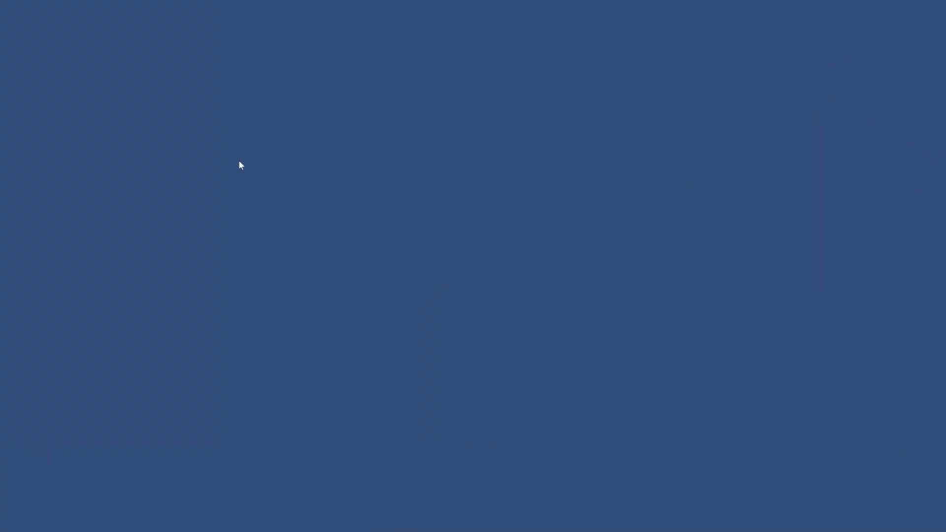
- Close the running game and the Unity Tutorial Build Game Canvas 2 and Unity Tutorial Build Game Canvas folder windows
key("alt+Tab")
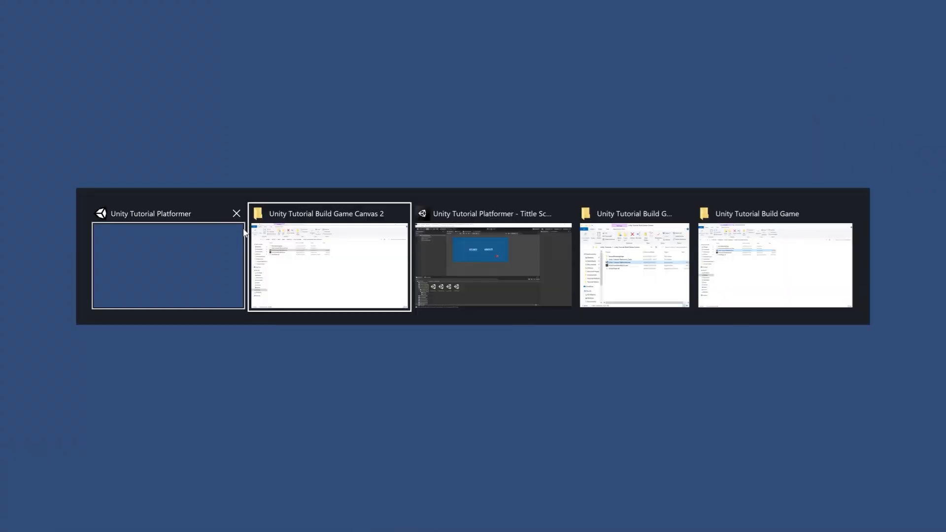
left_click(236, 213)
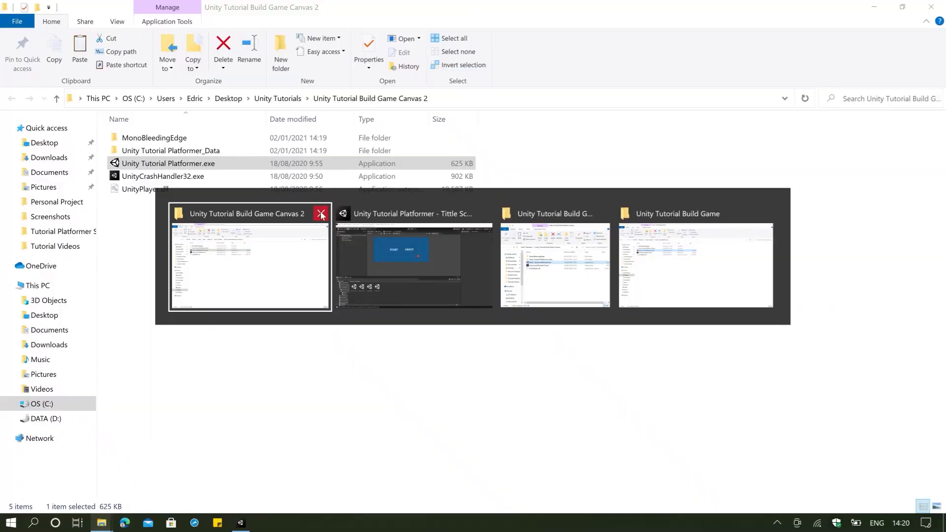
left_click(321, 215)
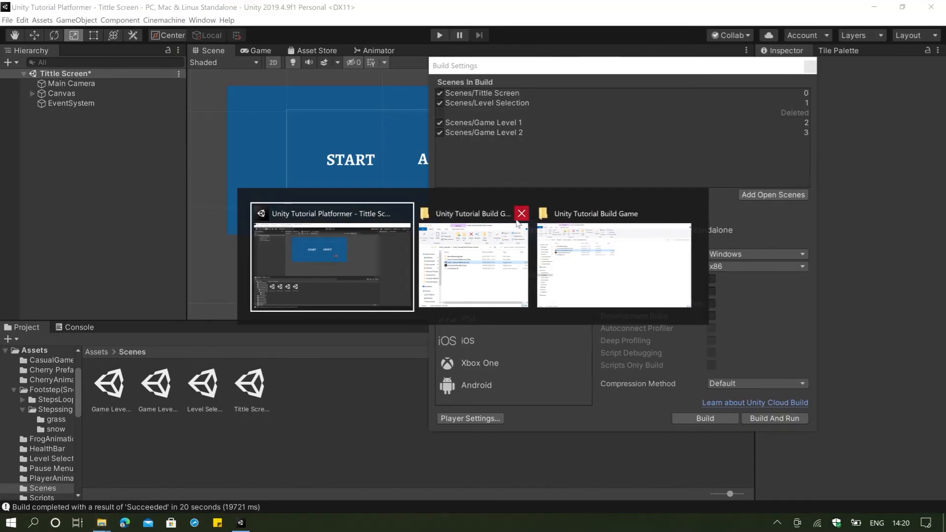
left_click(493, 256)
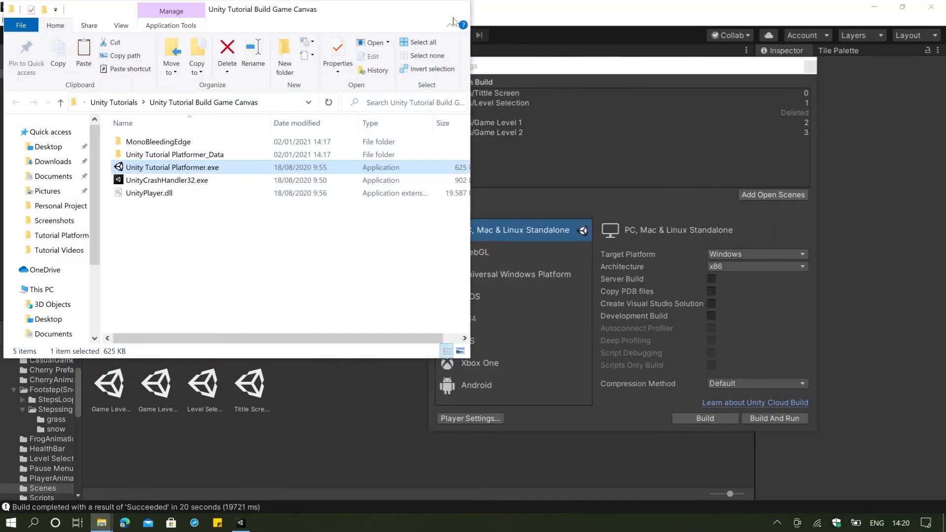
left_click(455, 9)
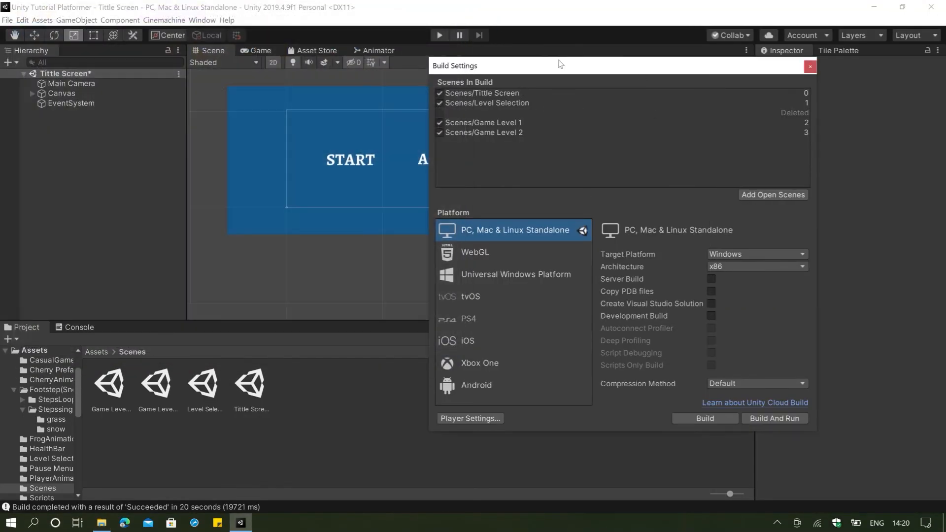
- Close the Build Settings and the Unity Tutorial Build Game folder window, returning to the Unity editor
left_click(811, 68)
key("alt+Tab")
left_click(710, 146)
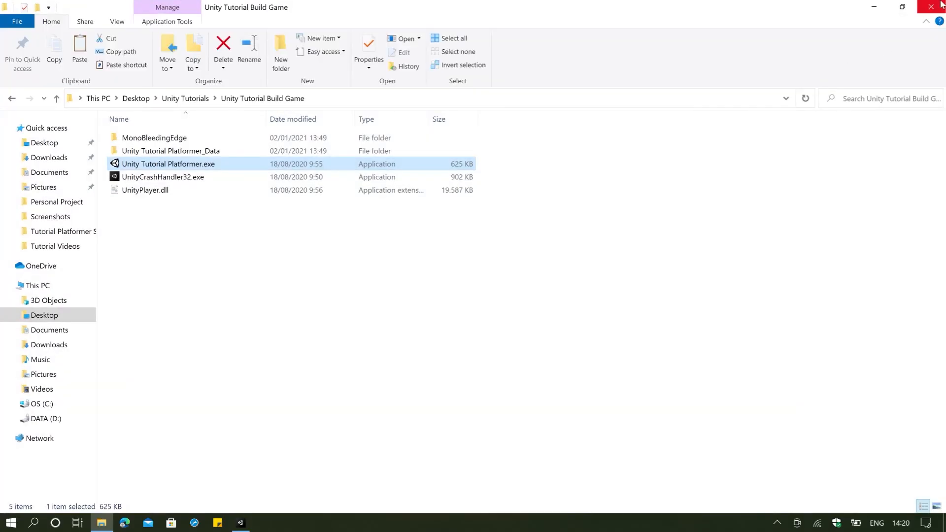
left_click(942, 4)
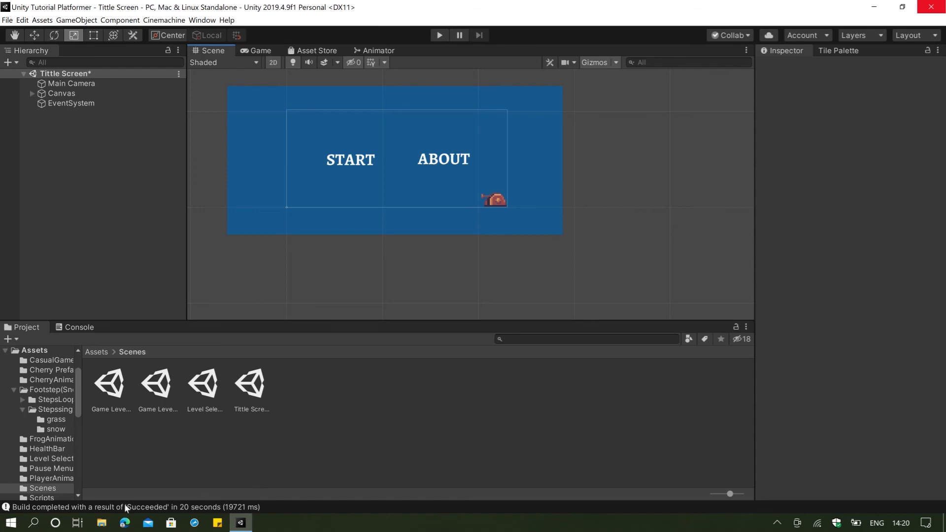
left_click(102, 522)
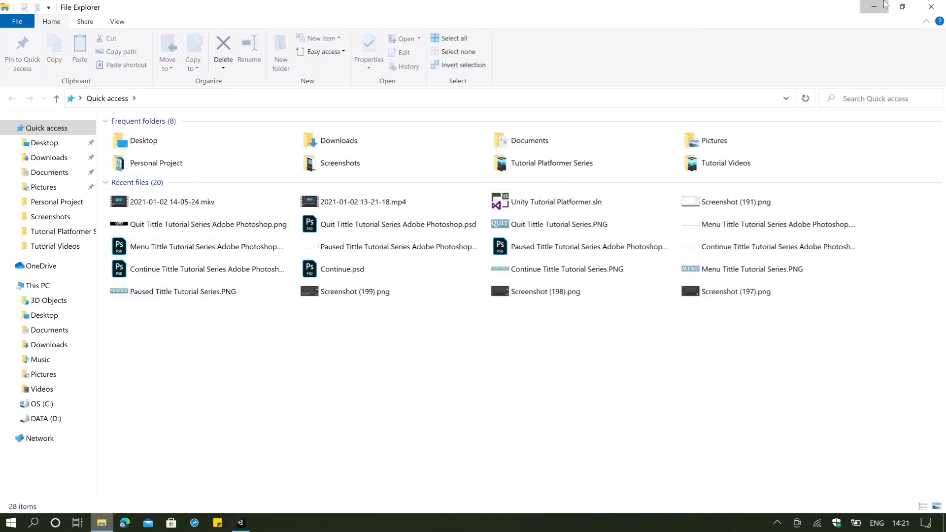
left_click(884, 4)
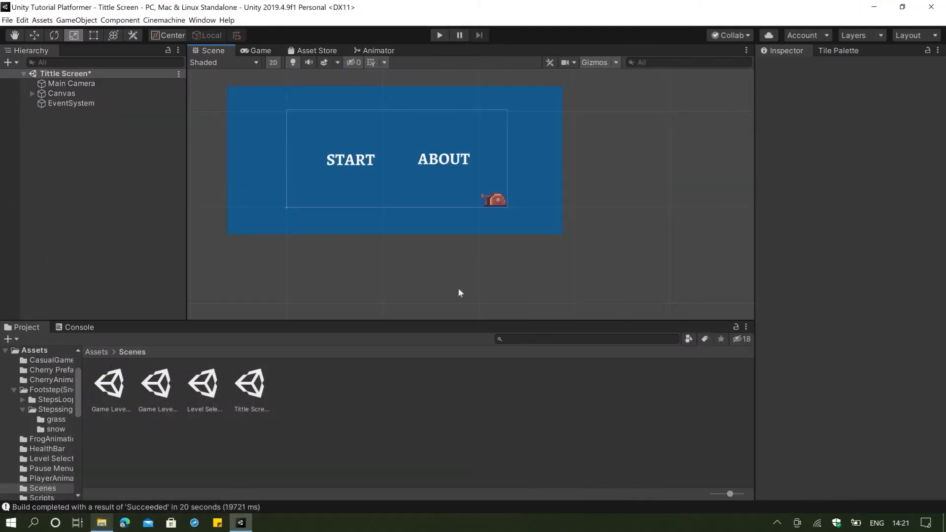